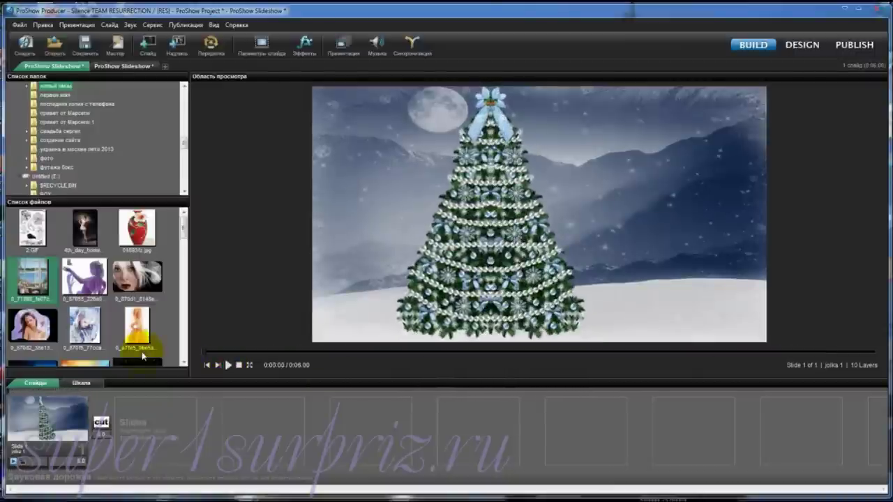
- Play the rotating Christmas tree slide in the preview, then pause it
{"action": "left_click", "coordinate": [227, 365]}
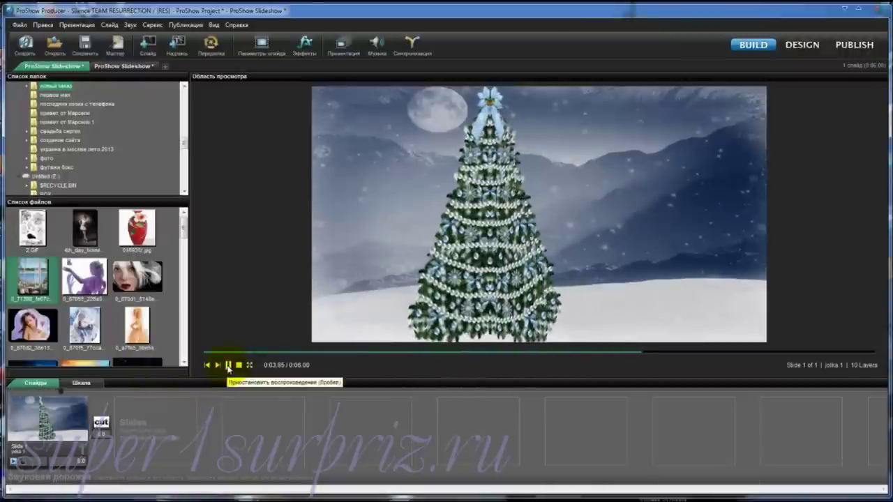
{"action": "left_click", "coordinate": [228, 366]}
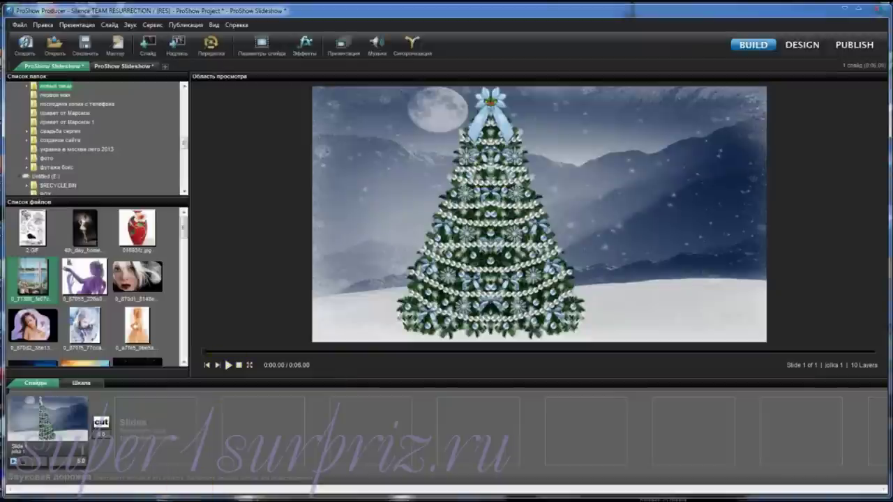
- Switch to Adobe Photoshop and crop the Christmas tree image to its right half, cutting along the trunk's centre line
{"action": "mouse_move", "coordinate": [128, 499]}
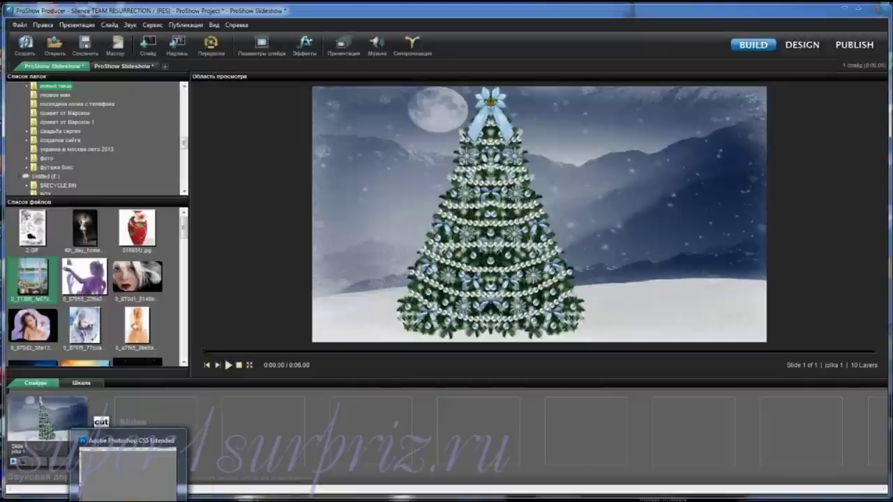
{"action": "left_click", "coordinate": [127, 499]}
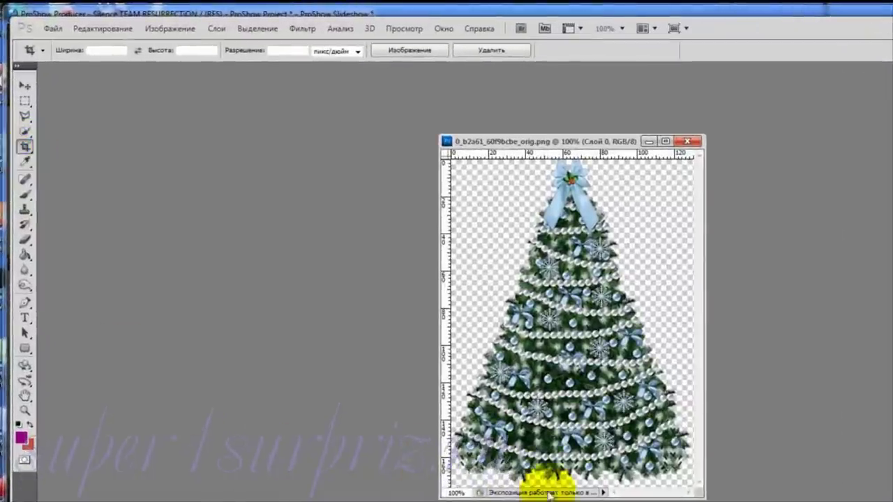
{"action": "mouse_move", "coordinate": [567, 483]}
{"action": "left_mouse_down"}
{"action": "mouse_move", "coordinate": [683, 356]}
{"action": "mouse_move", "coordinate": [700, 142]}
{"action": "left_mouse_up"}
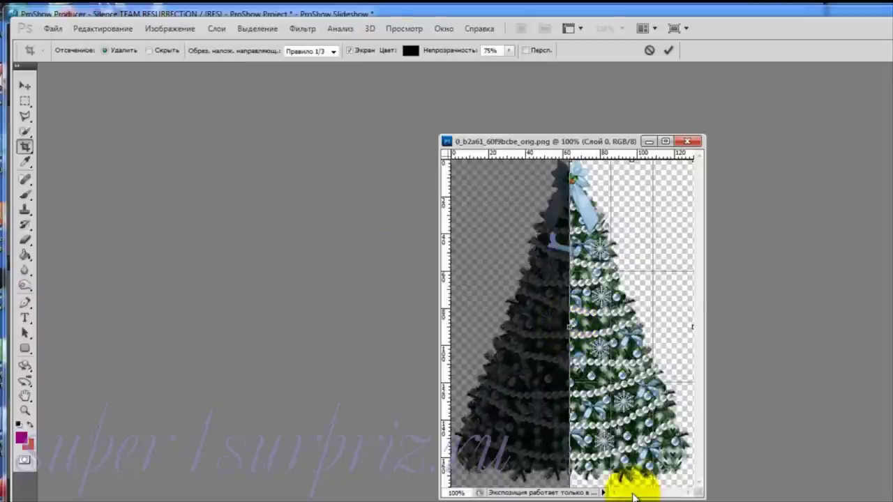
{"action": "key", "text": "Return"}
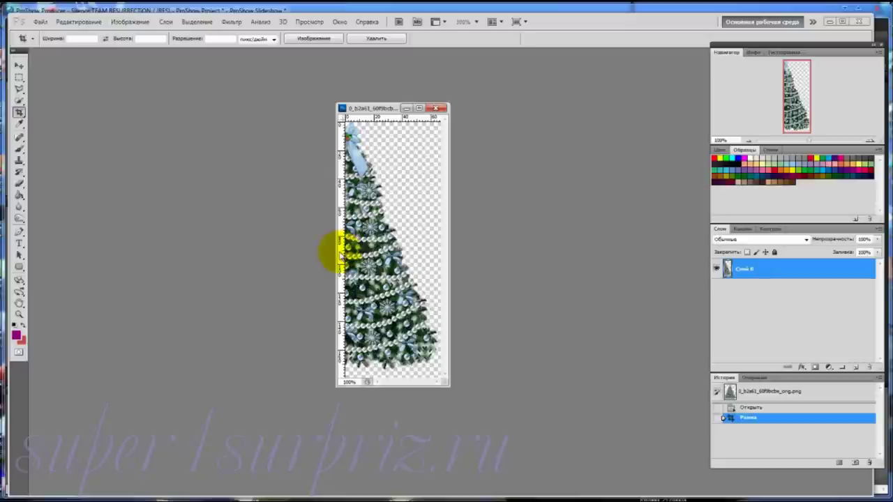
- Save the cropped half tree as a non-interlaced PNG copy named 0_b2a61_60f9bcbe_orig-1.png
{"action": "left_click", "coordinate": [40, 23]}
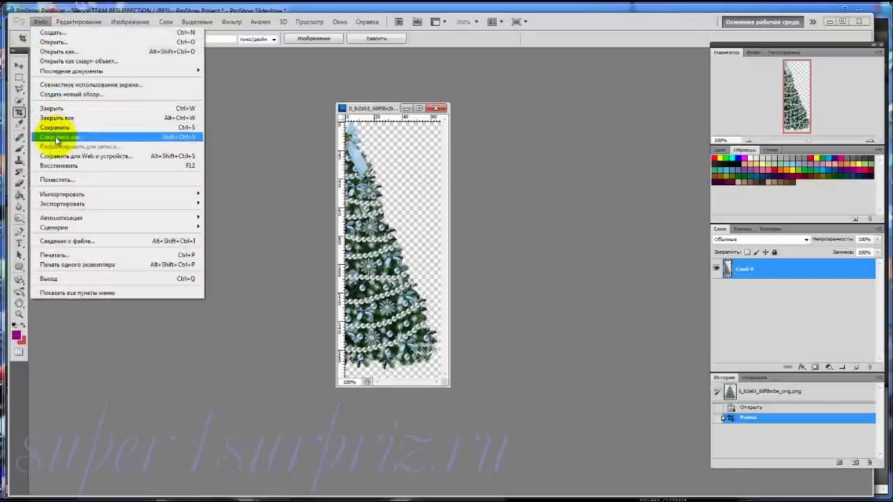
{"action": "left_click", "coordinate": [56, 138]}
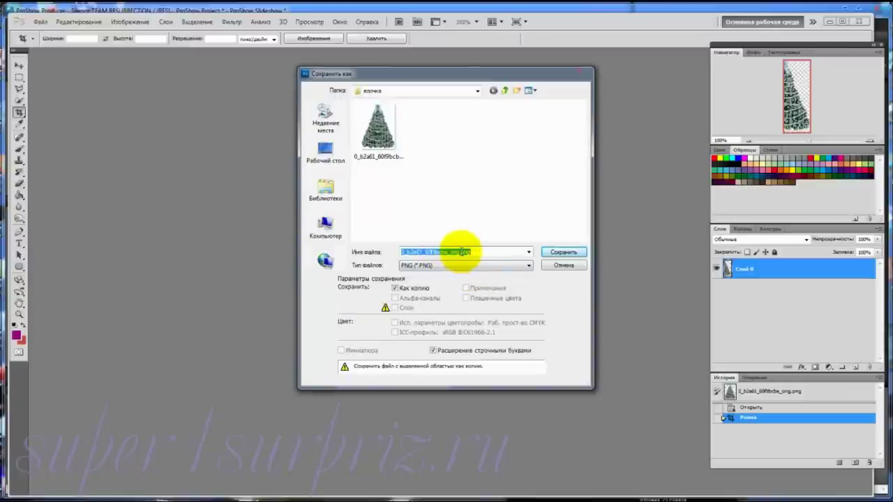
{"action": "left_click", "coordinate": [460, 252]}
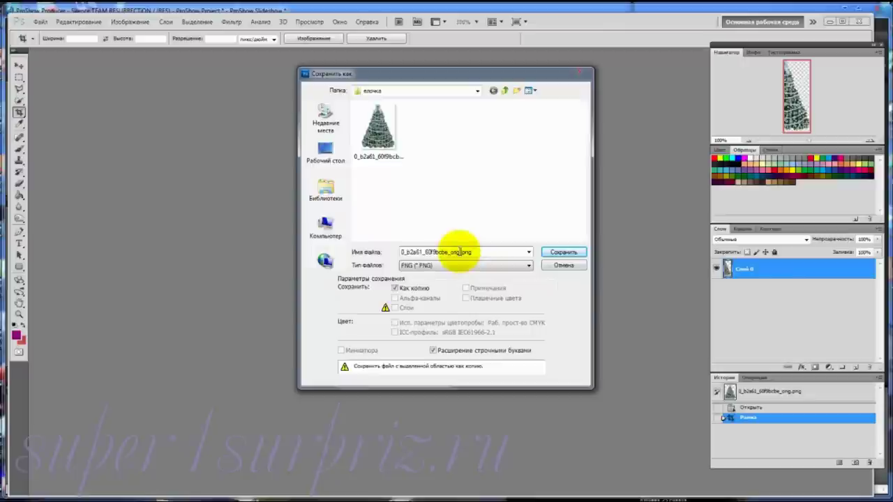
{"action": "type", "text": "-1"}
{"action": "key", "text": "Tab"}
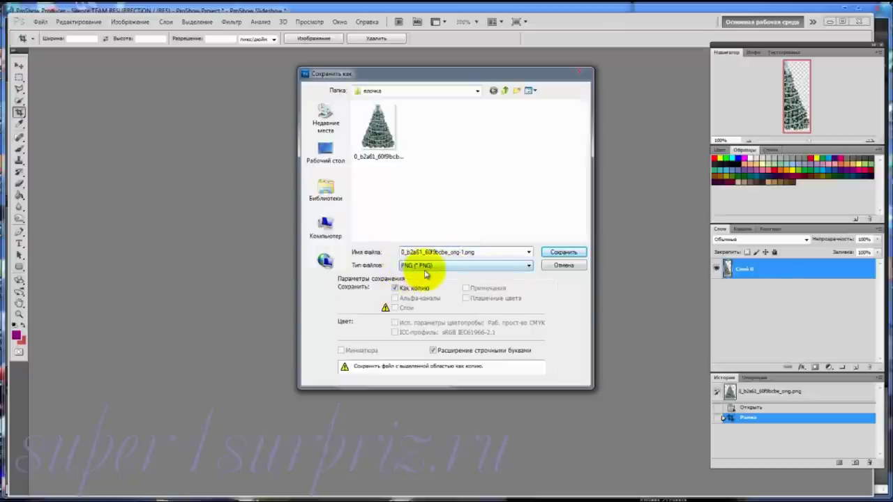
{"action": "left_click", "coordinate": [563, 253]}
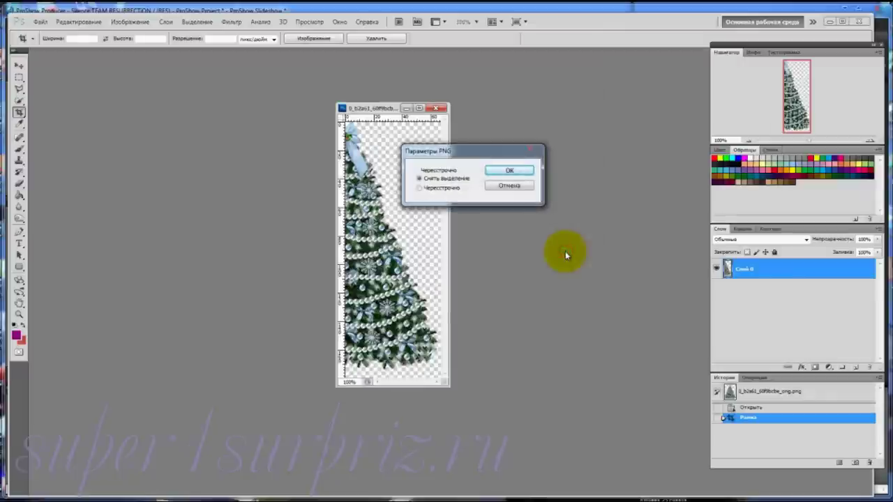
{"action": "left_click", "coordinate": [526, 170]}
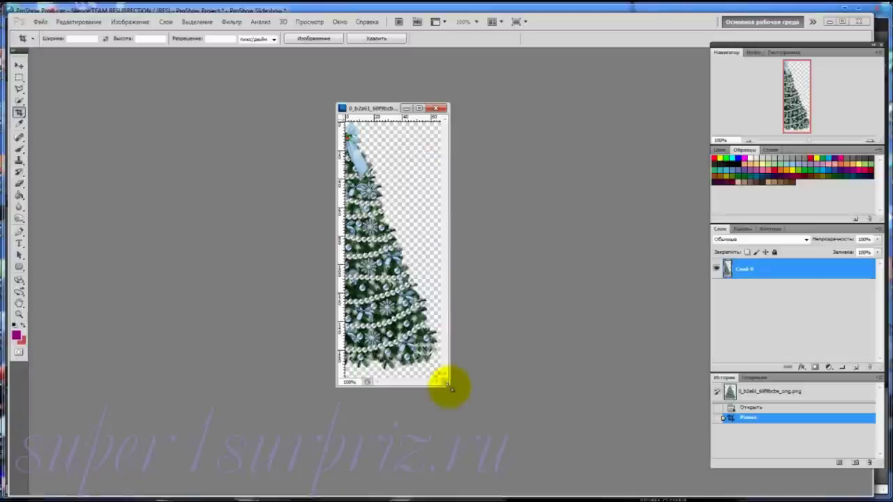
- Enlarge the image window and draw a closed triangular Pen path through the canvas's upper-left, lower-left and lower-right corners
{"action": "left_click_drag", "start_coordinate": [448, 385], "coordinate": [485, 413]}
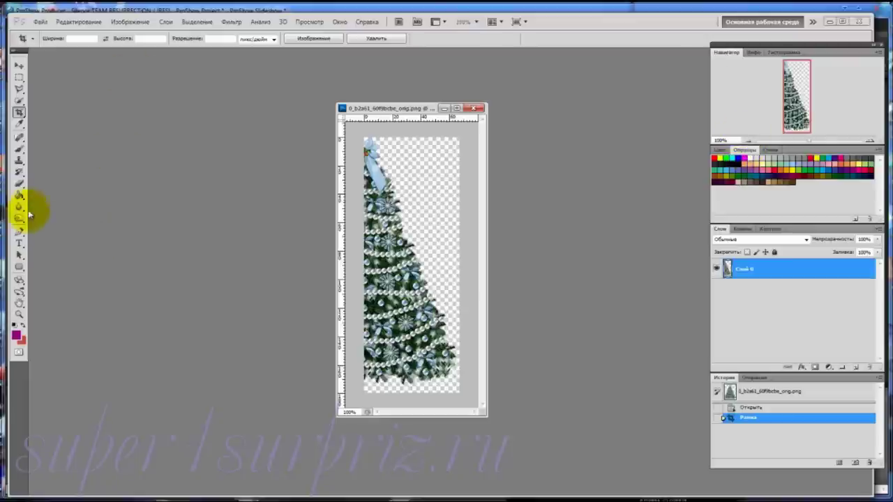
{"action": "left_click", "coordinate": [19, 232]}
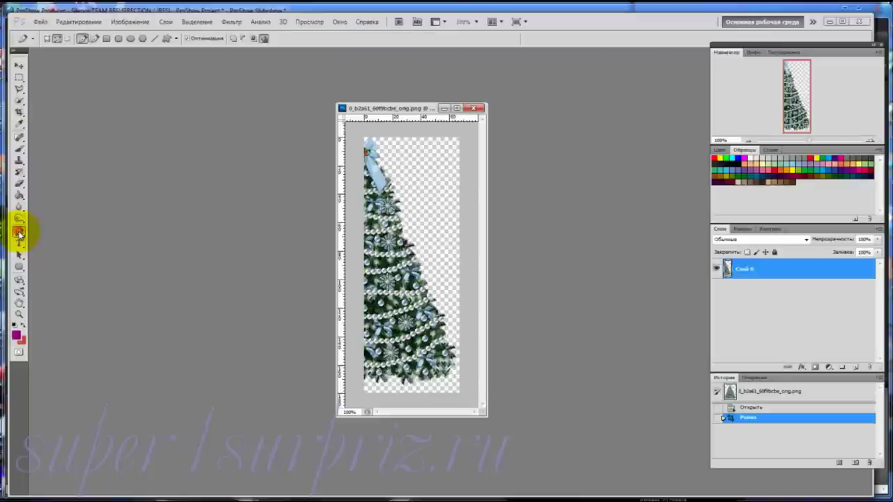
{"action": "left_click", "coordinate": [363, 138]}
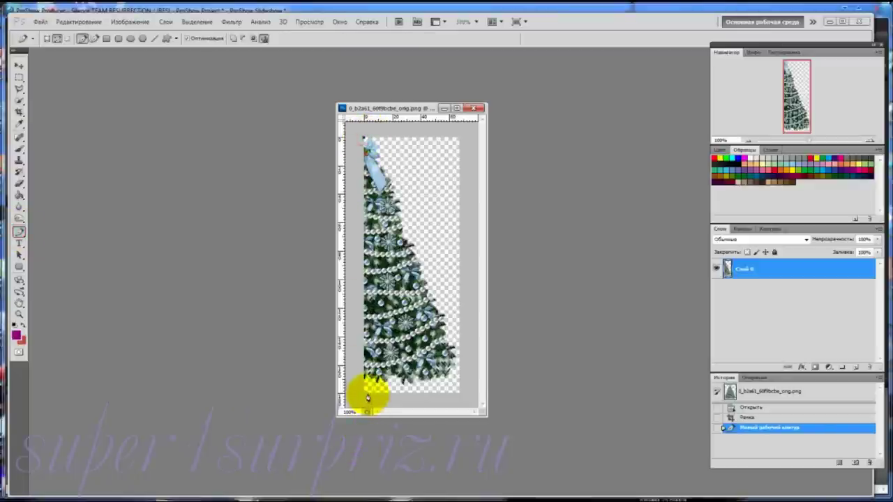
{"action": "left_click", "coordinate": [364, 396]}
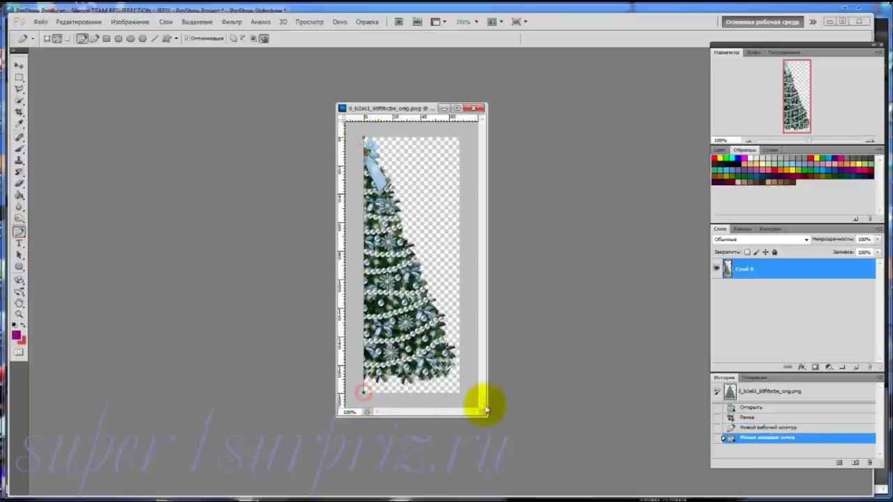
{"action": "left_click", "coordinate": [459, 397]}
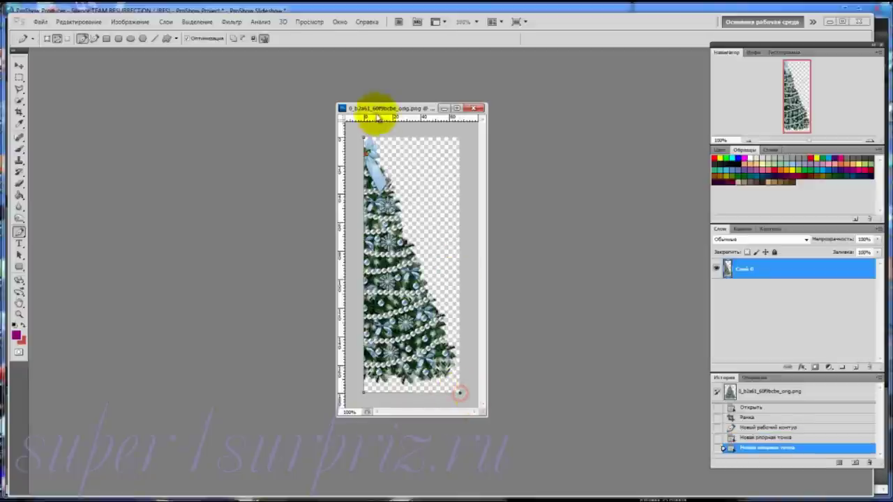
{"action": "left_click", "coordinate": [364, 140]}
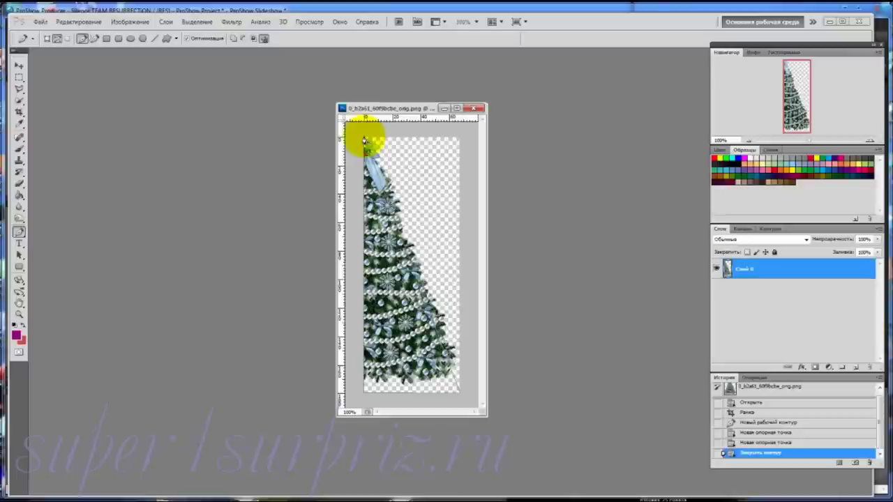
- Add a new layer above the half tree and convert the triangular path into a selection
{"action": "left_click", "coordinate": [856, 367]}
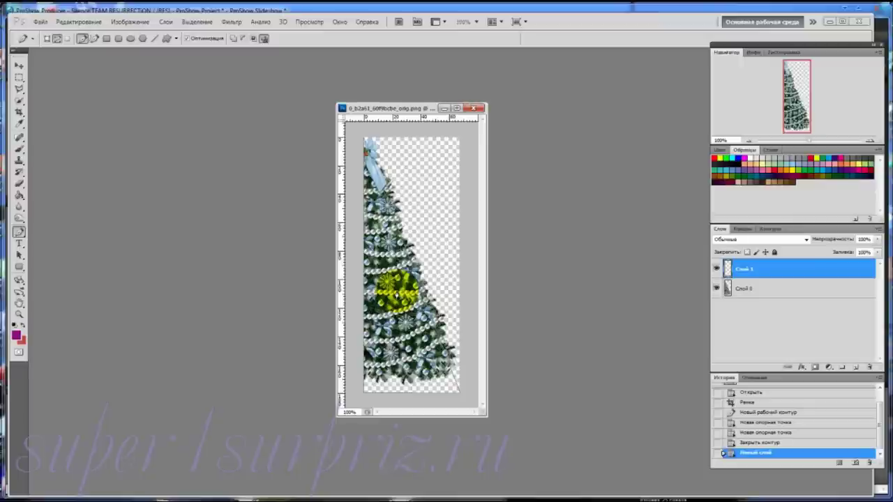
{"action": "right_click", "coordinate": [396, 296]}
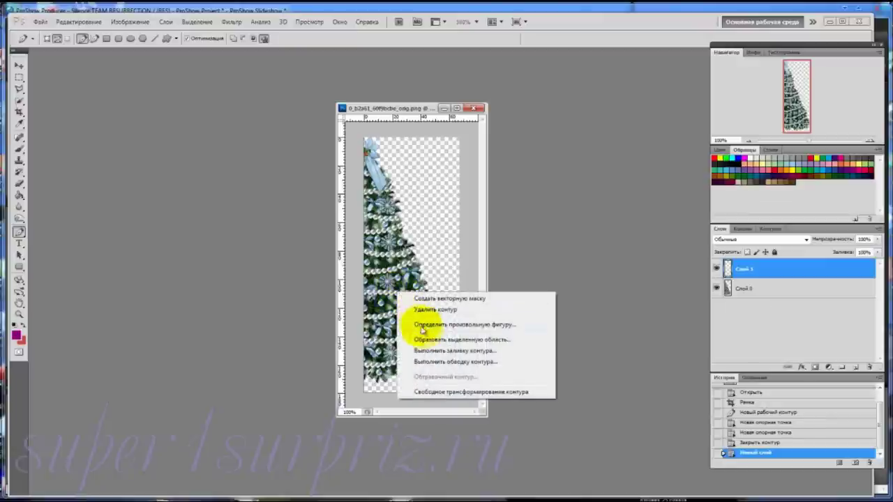
{"action": "left_click", "coordinate": [425, 340]}
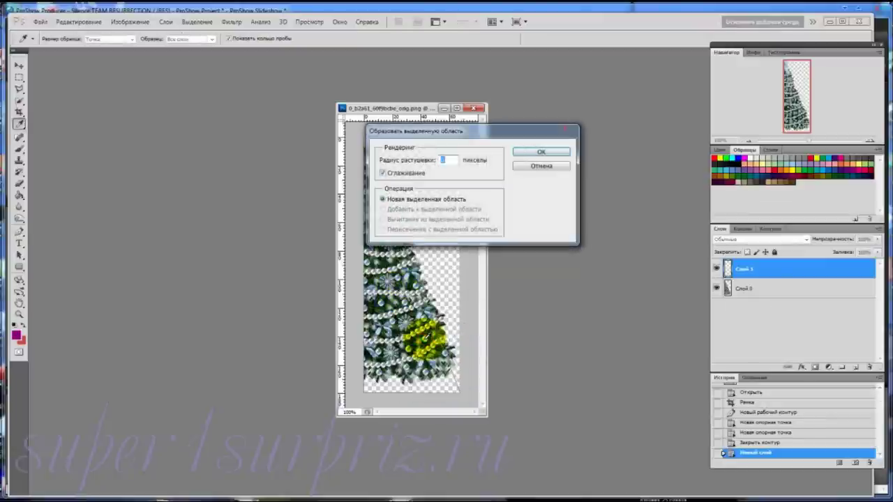
{"action": "left_click", "coordinate": [528, 152]}
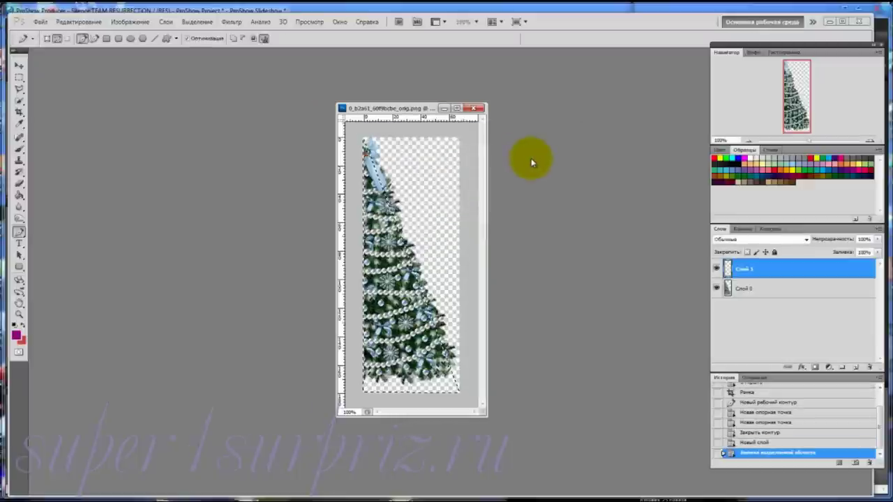
- Fill the triangular selection on the new layer with light orange using the Paint Bucket
{"action": "left_click", "coordinate": [759, 161]}
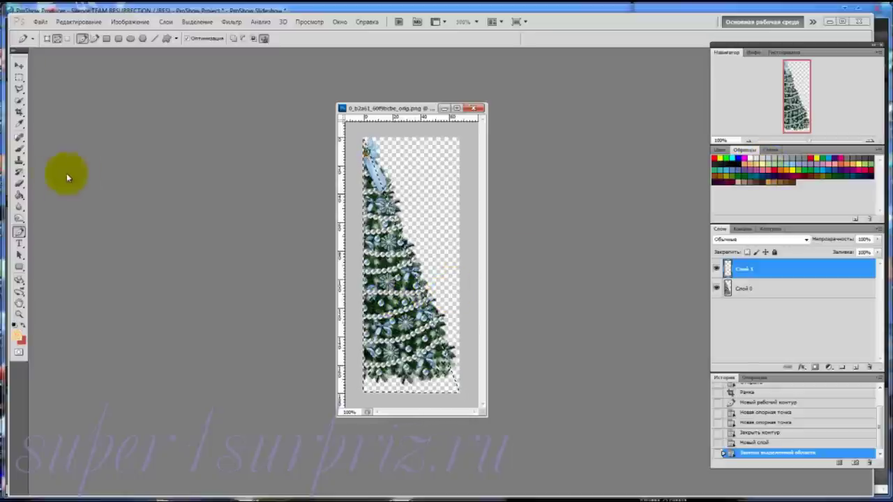
{"action": "left_click", "coordinate": [18, 198]}
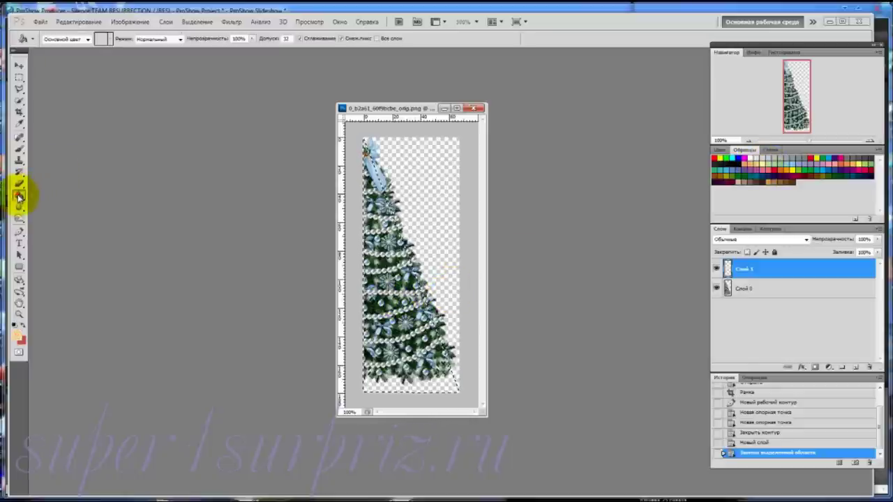
{"action": "left_click", "coordinate": [395, 302]}
{"action": "left_click", "coordinate": [396, 308]}
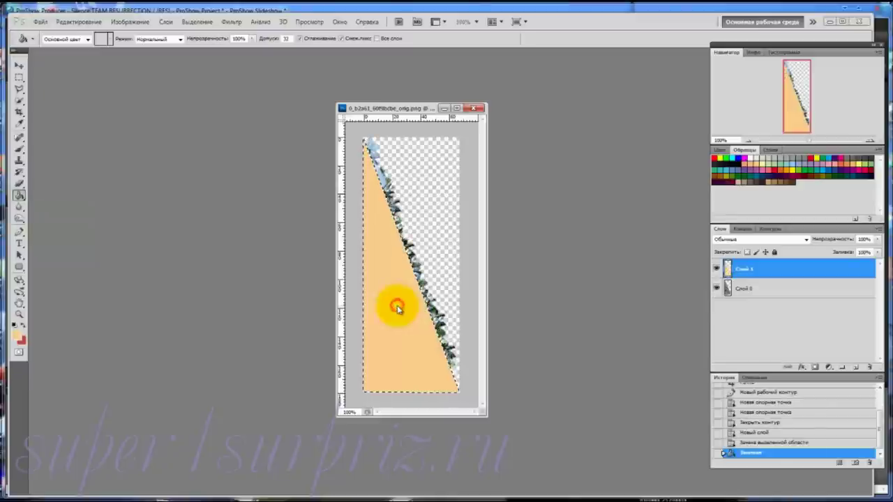
- Add another layer and fill the triangular selection on it with light green
{"action": "left_click", "coordinate": [857, 369]}
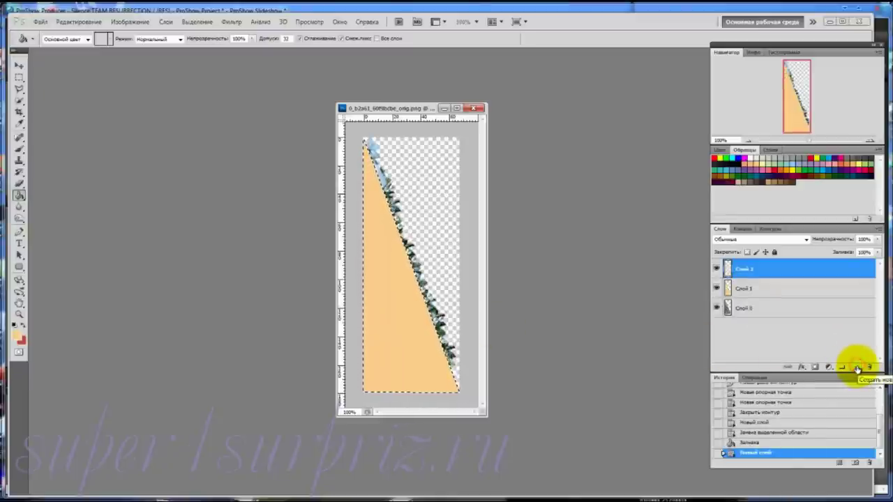
{"action": "left_click", "coordinate": [783, 165]}
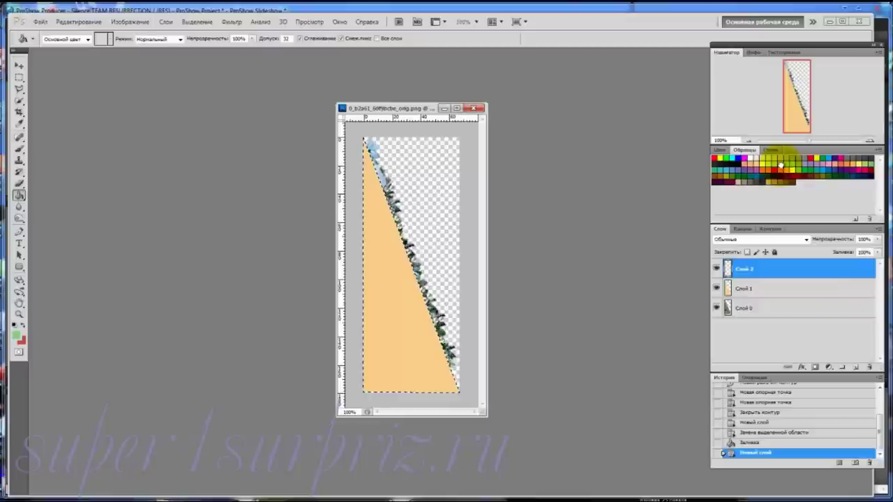
{"action": "left_click", "coordinate": [390, 312]}
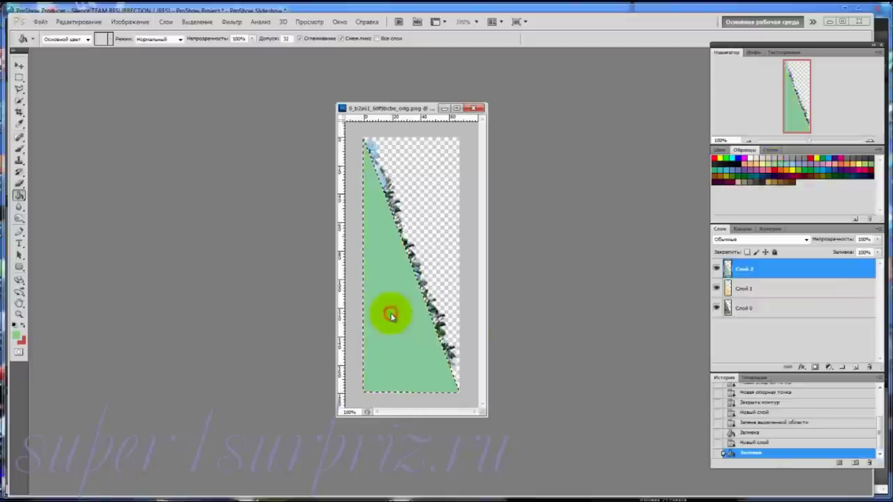
- Add a third triangle layer and fill its selection with light blue
{"action": "left_click", "coordinate": [856, 367]}
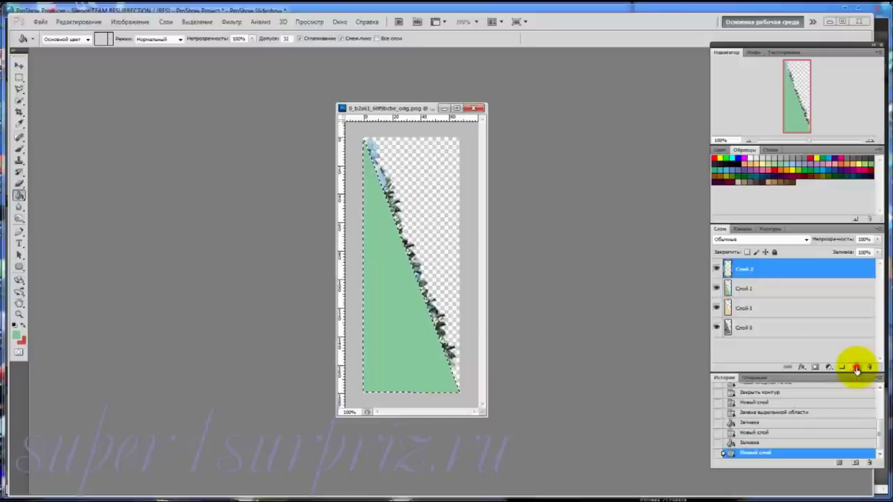
{"action": "left_click", "coordinate": [799, 162]}
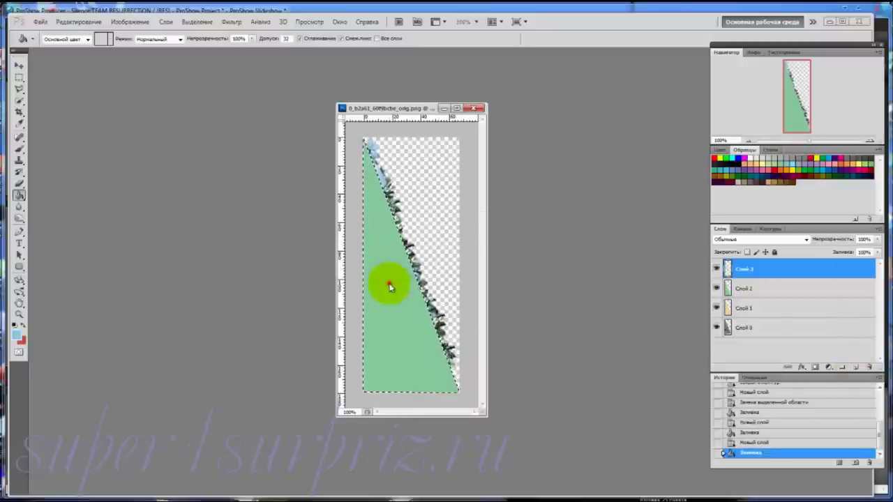
{"action": "left_click", "coordinate": [392, 274]}
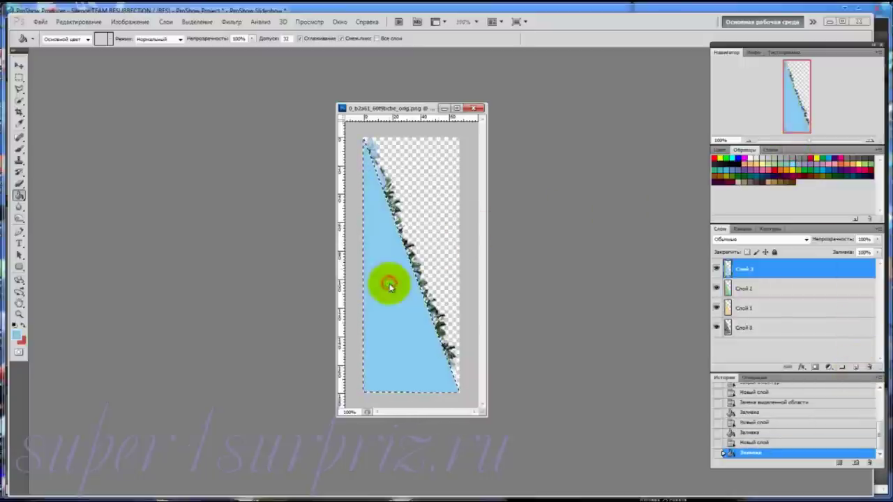
- Add a fourth triangle layer and fill its selection with light purple
{"action": "left_click", "coordinate": [857, 368]}
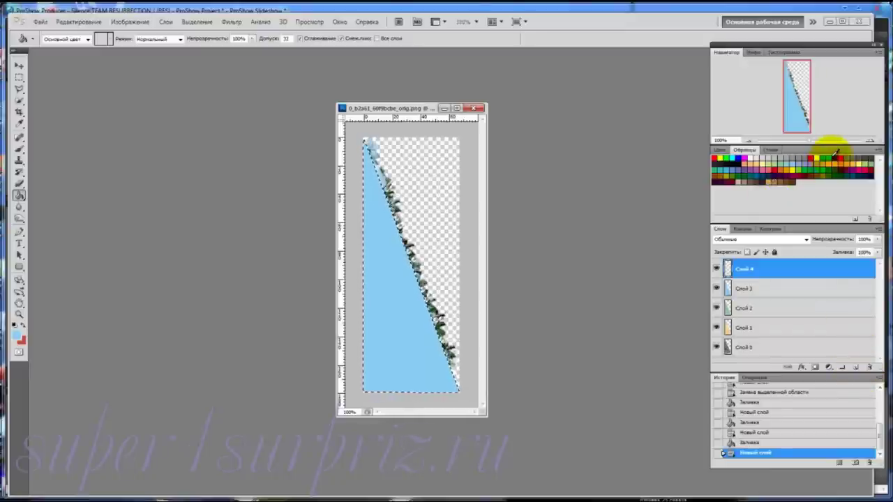
{"action": "left_click", "coordinate": [824, 166]}
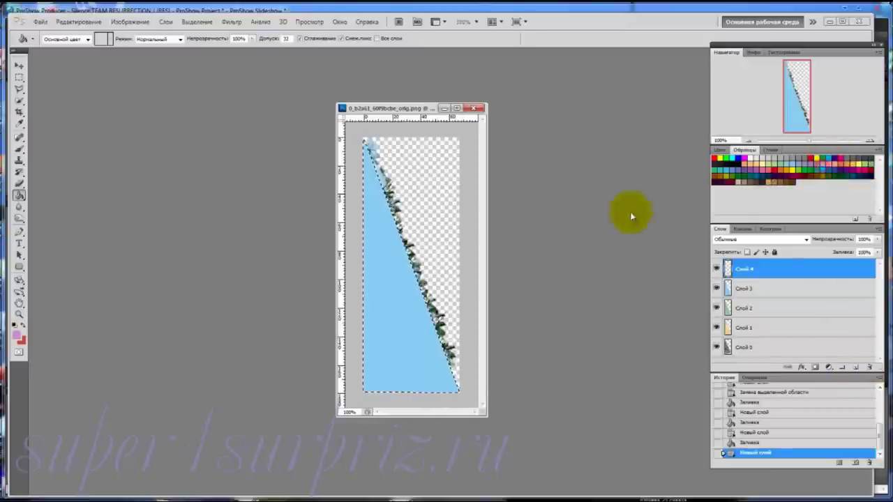
{"action": "left_click", "coordinate": [391, 304]}
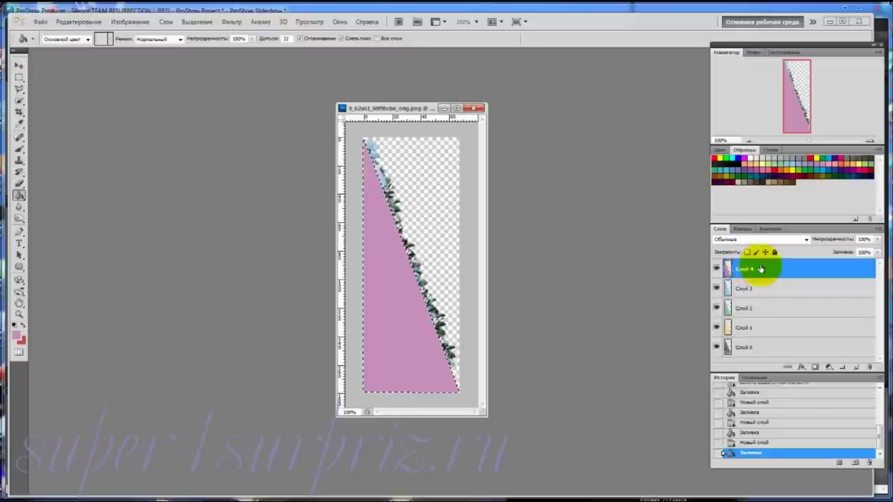
- Deselect the triangular selection and hide the tree layer Слой 0 so only the coloured triangles show
{"action": "left_click", "coordinate": [196, 21]}
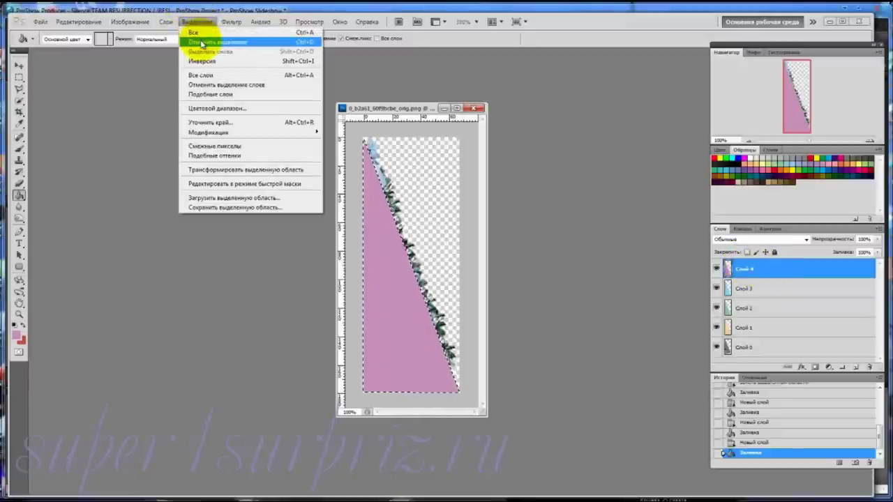
{"action": "left_click", "coordinate": [209, 42]}
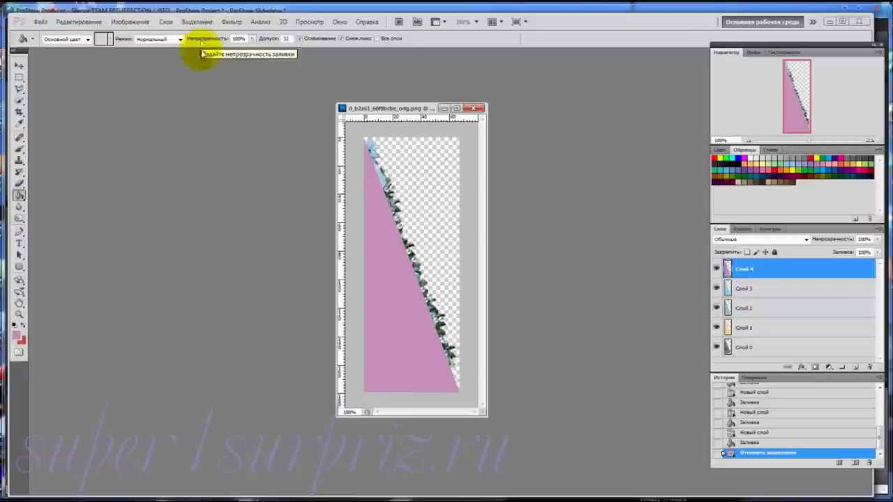
{"action": "left_click", "coordinate": [717, 349]}
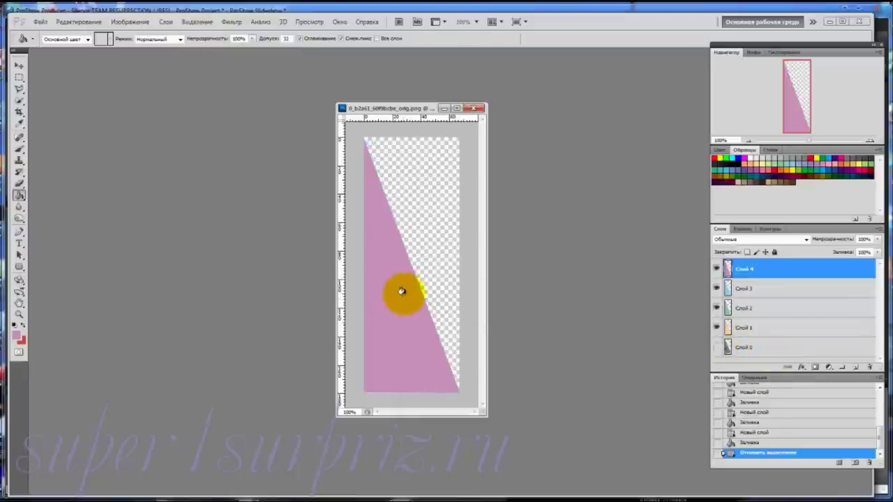
- Save the purple triangle as a non-interlaced PNG named 1 in the елочка folder
{"action": "left_click", "coordinate": [40, 23]}
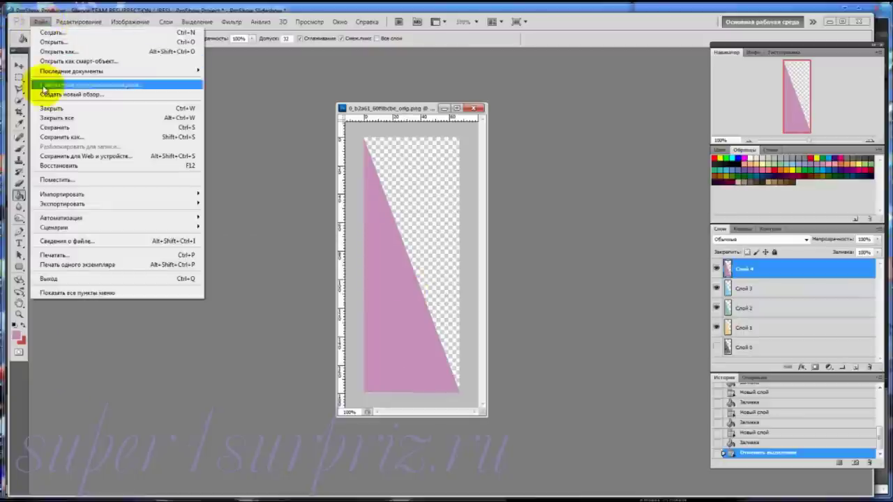
{"action": "left_click", "coordinate": [47, 137]}
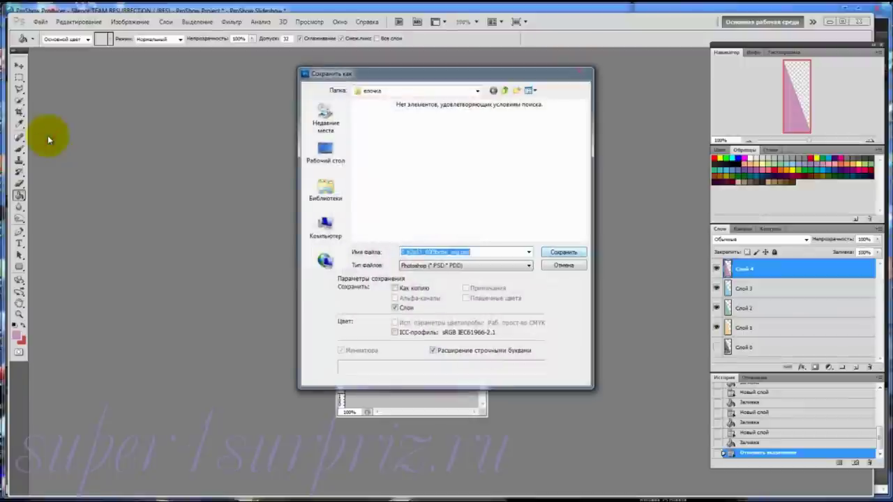
{"action": "left_click", "coordinate": [529, 266]}
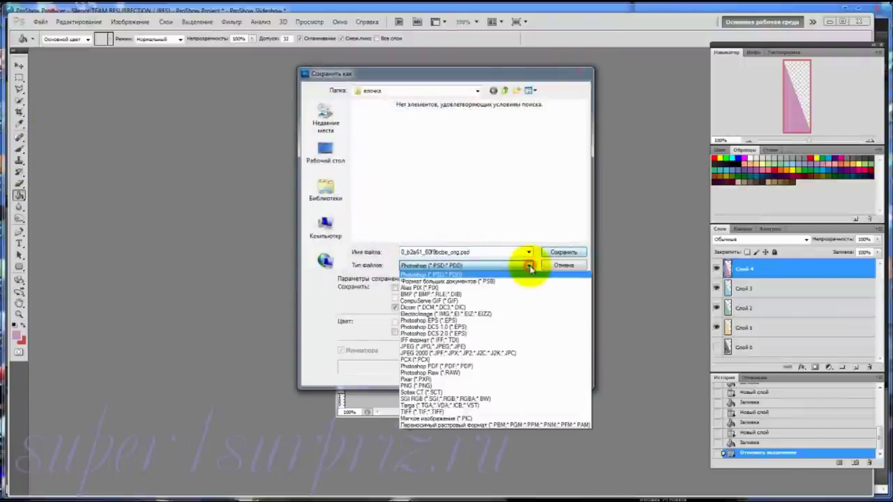
{"action": "left_click", "coordinate": [520, 388]}
{"action": "double_click", "coordinate": [473, 251]}
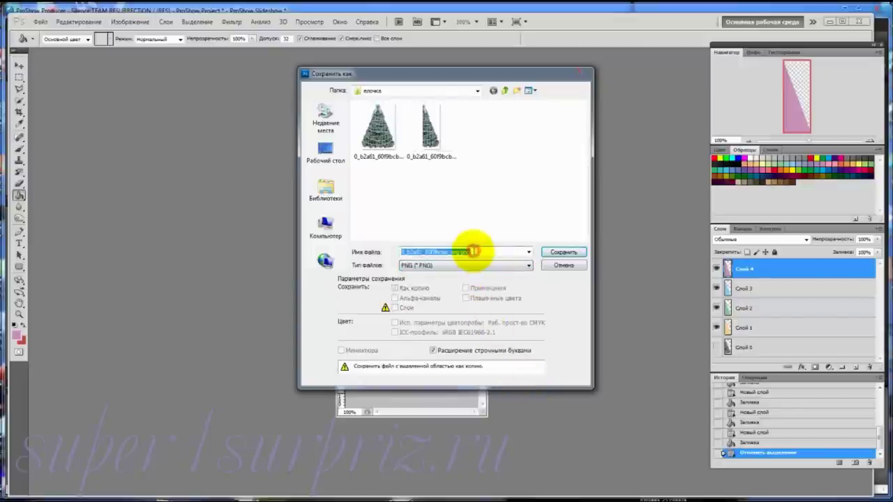
{"action": "type", "text": "1"}
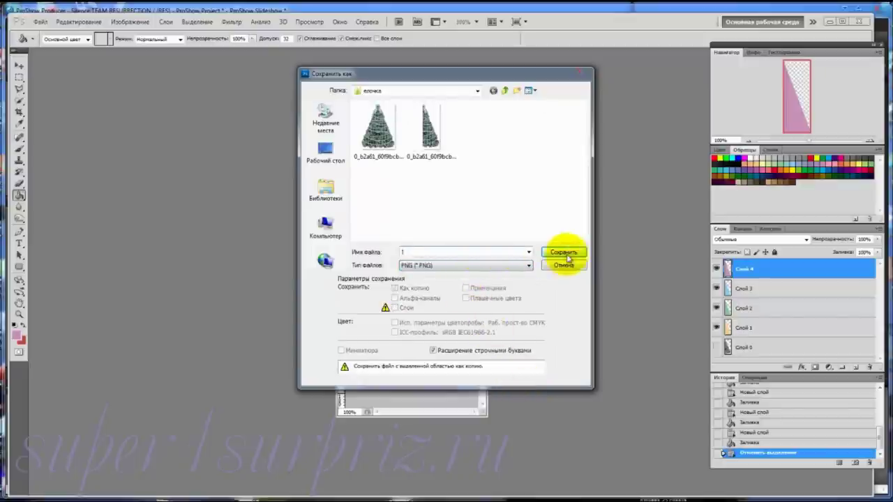
{"action": "left_click", "coordinate": [563, 252]}
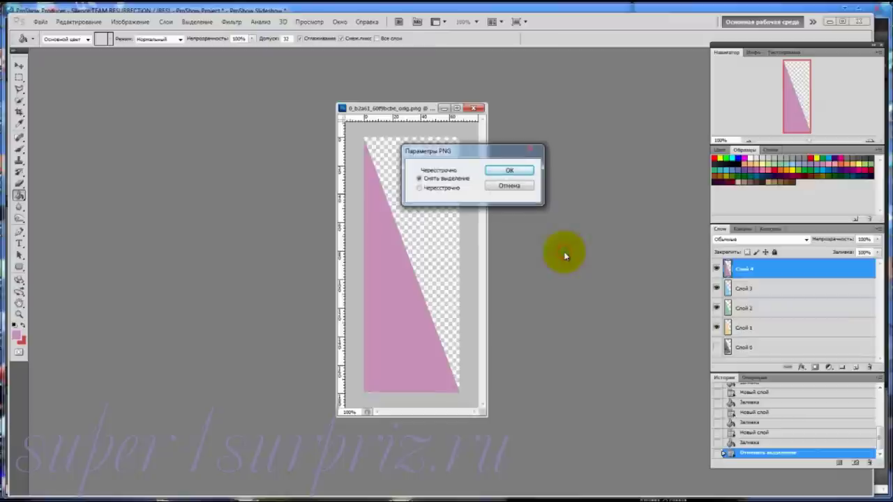
{"action": "left_click", "coordinate": [509, 170]}
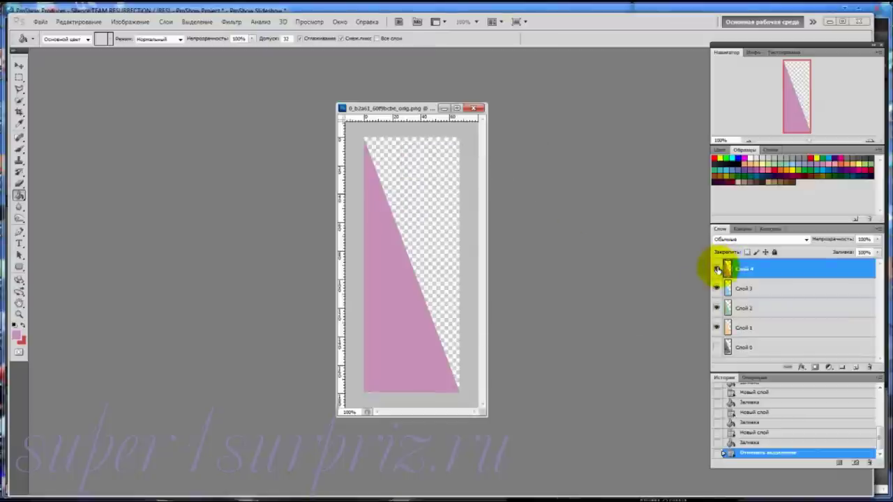
- Hide the purple layer Слой 4 and save the blue triangle as a non-interlaced PNG named 2
{"action": "left_click", "coordinate": [718, 270]}
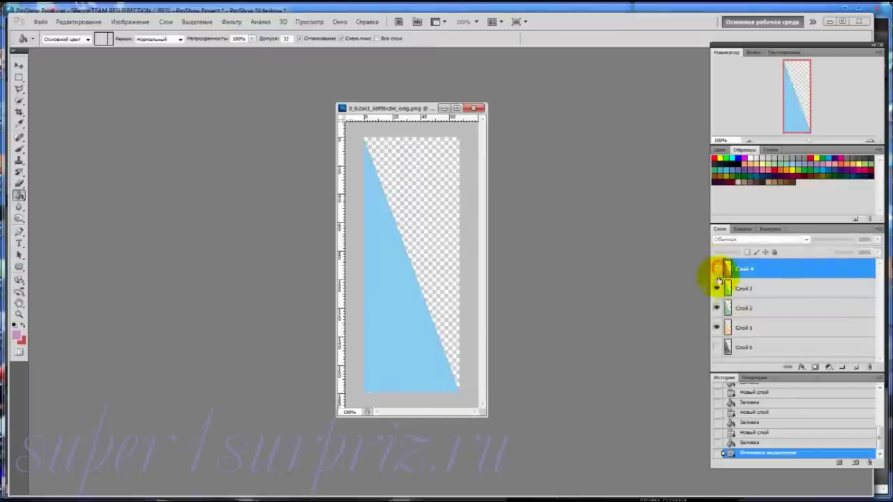
{"action": "left_click", "coordinate": [40, 22]}
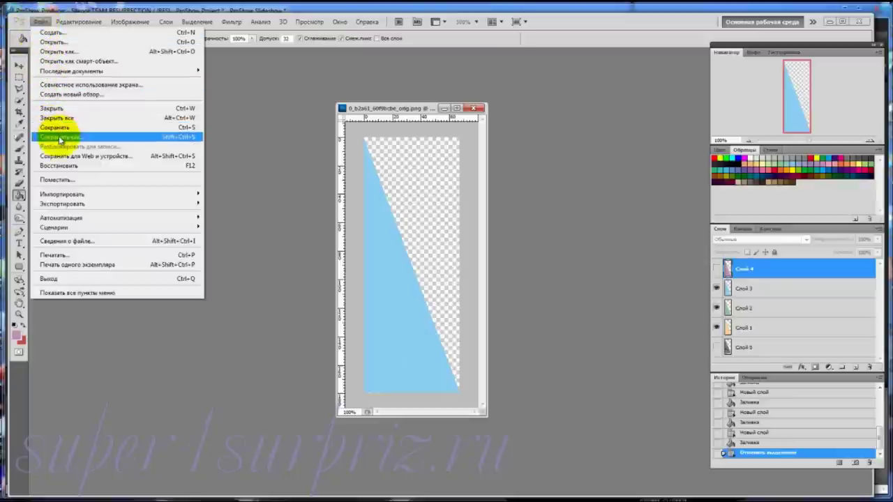
{"action": "left_click", "coordinate": [60, 139]}
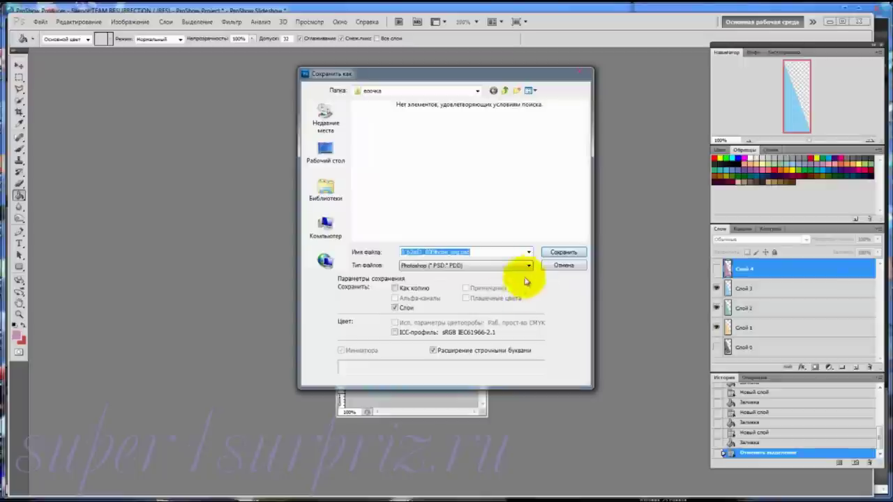
{"action": "left_click", "coordinate": [530, 265]}
{"action": "left_click", "coordinate": [523, 388]}
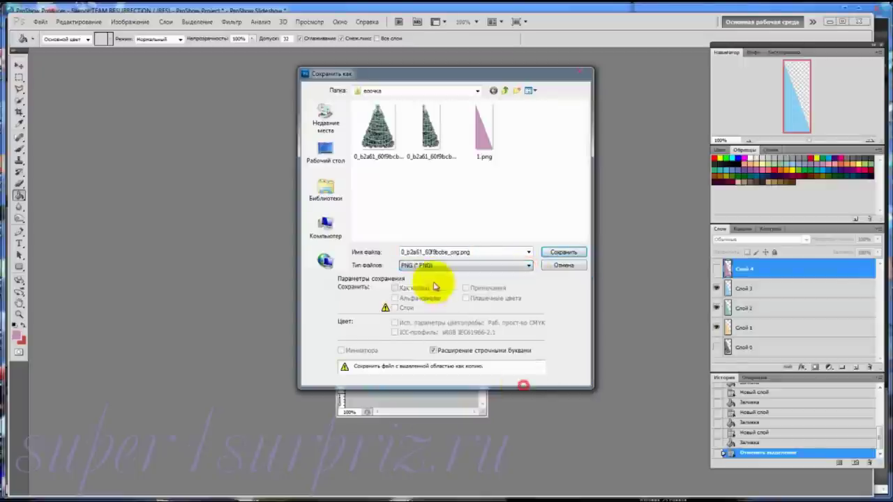
{"action": "double_click", "coordinate": [474, 252]}
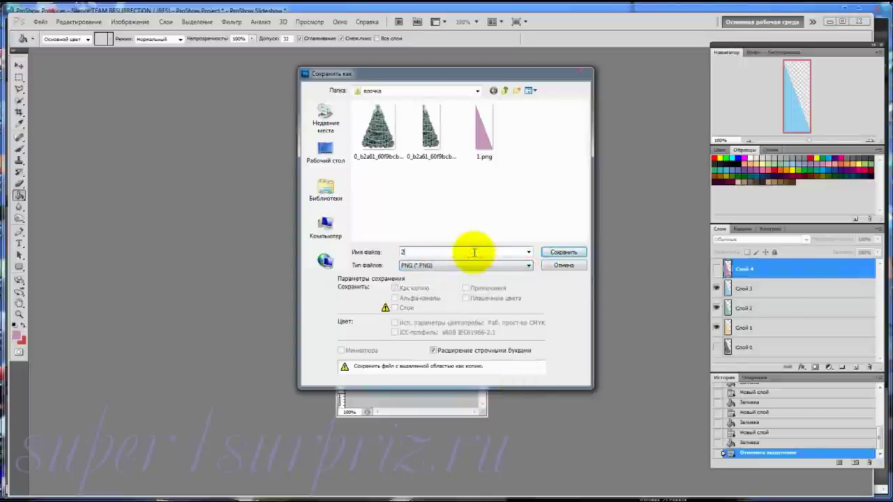
{"action": "type", "text": "2"}
{"action": "left_click", "coordinate": [558, 252]}
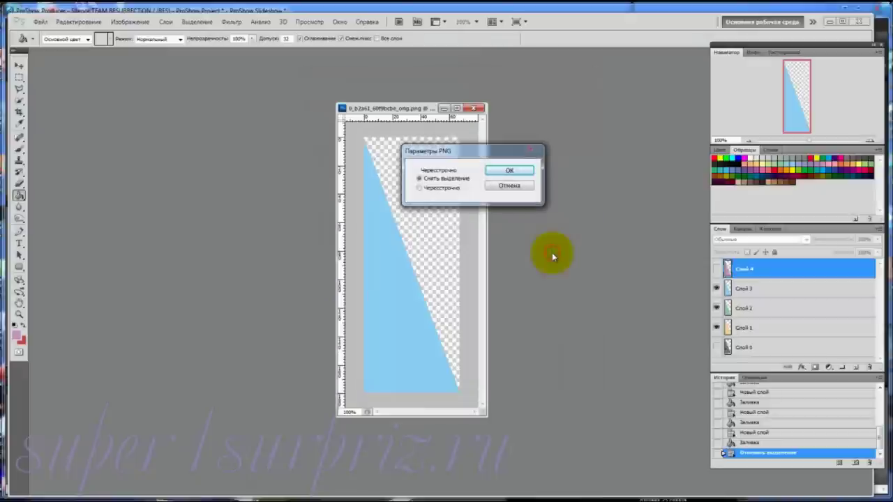
{"action": "left_click", "coordinate": [521, 169]}
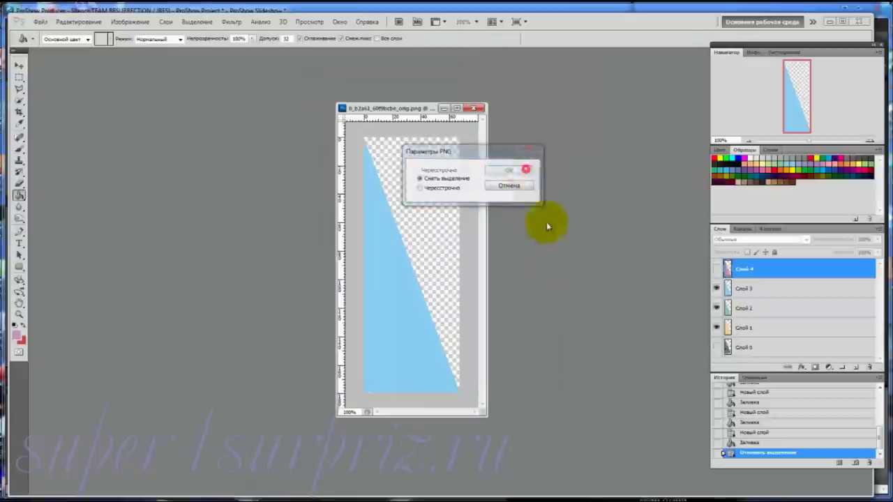
- Hide the blue layer Слой 3 and save the green triangle as a non-interlaced PNG named 3
{"action": "left_click", "coordinate": [718, 290]}
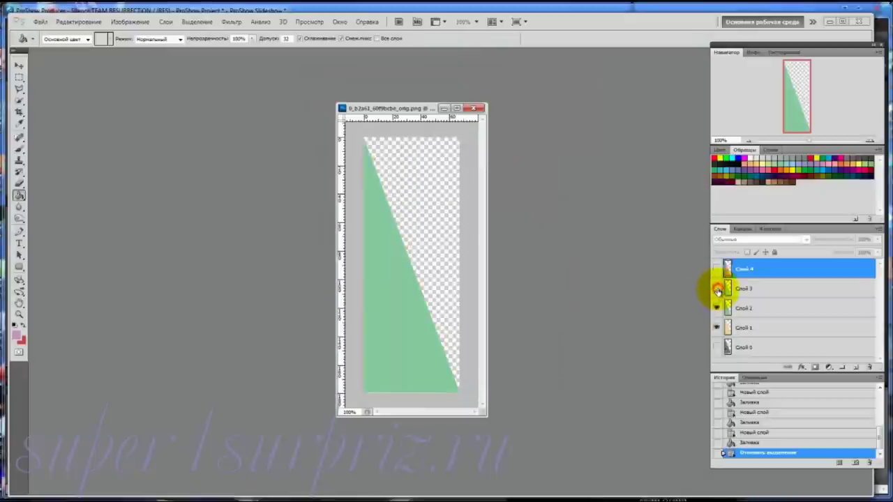
{"action": "left_click", "coordinate": [40, 21]}
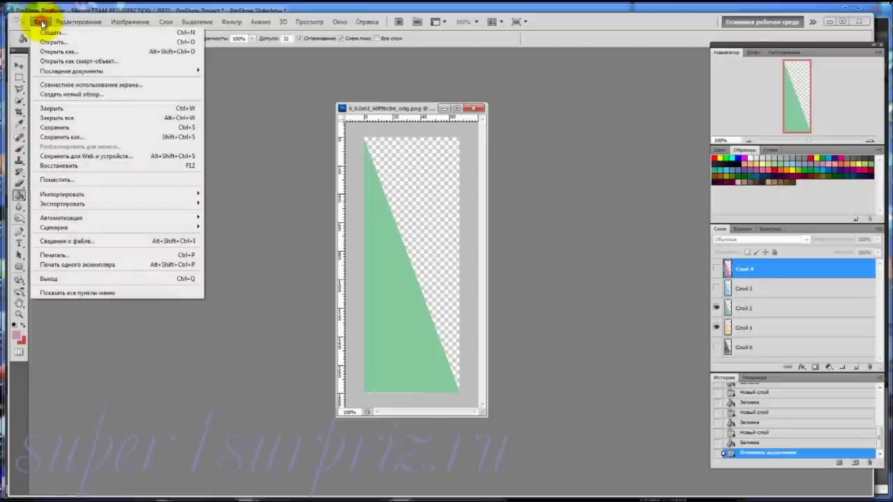
{"action": "left_click", "coordinate": [45, 139]}
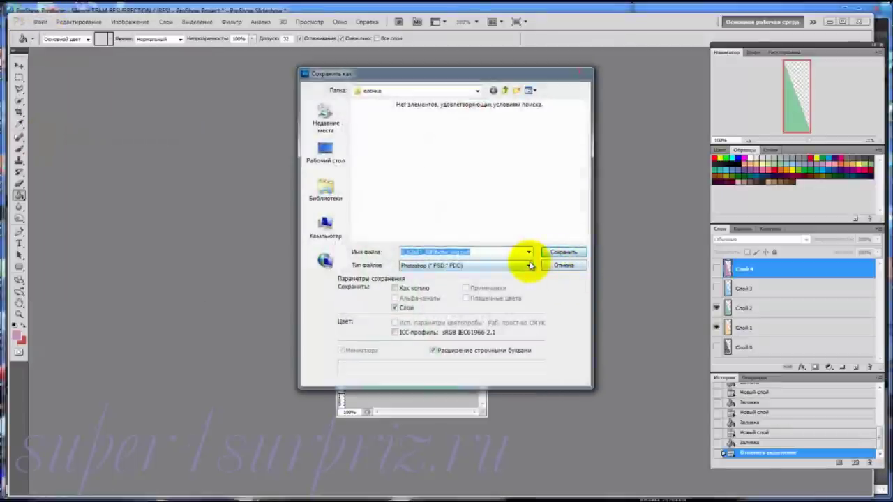
{"action": "left_click", "coordinate": [530, 266]}
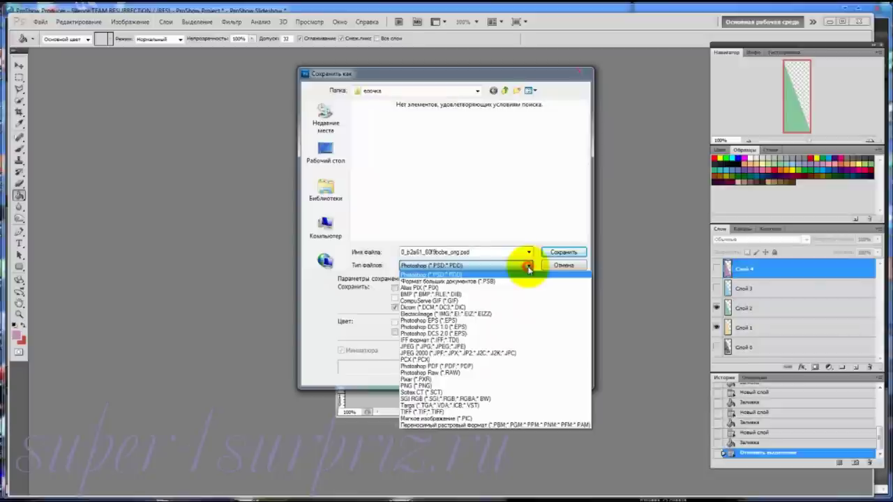
{"action": "left_click", "coordinate": [523, 386]}
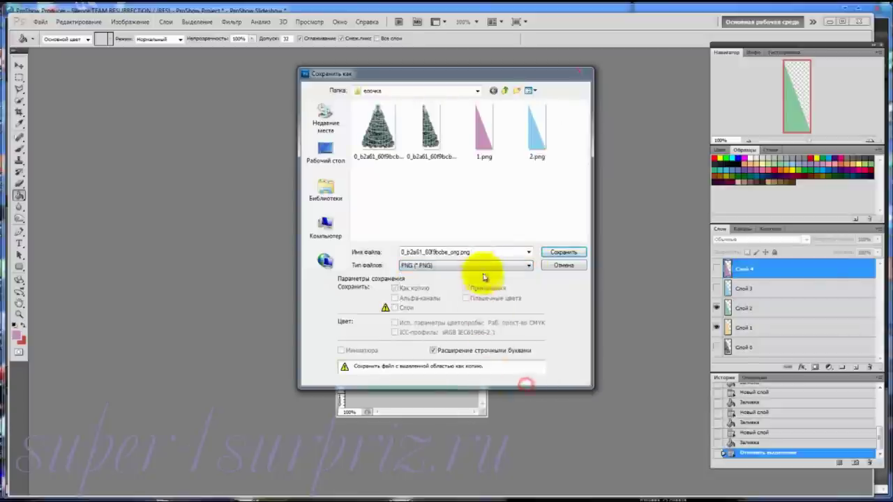
{"action": "double_click", "coordinate": [472, 253]}
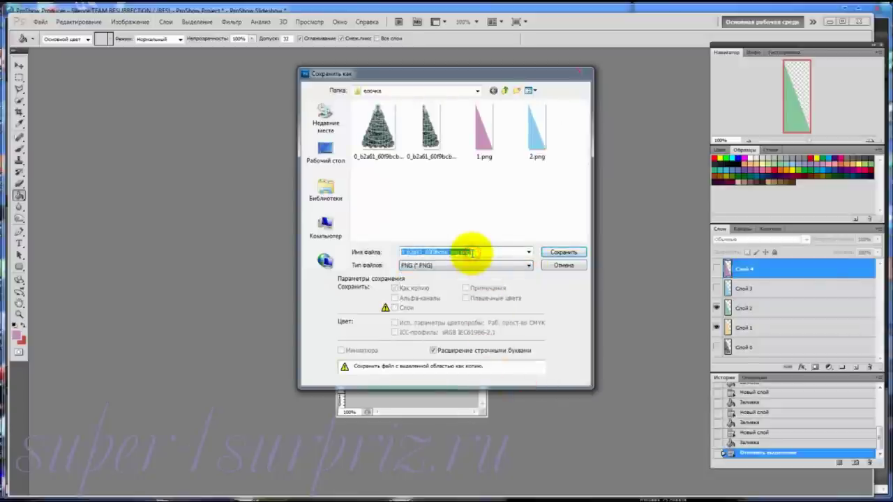
{"action": "type", "text": "3"}
{"action": "left_click", "coordinate": [576, 252]}
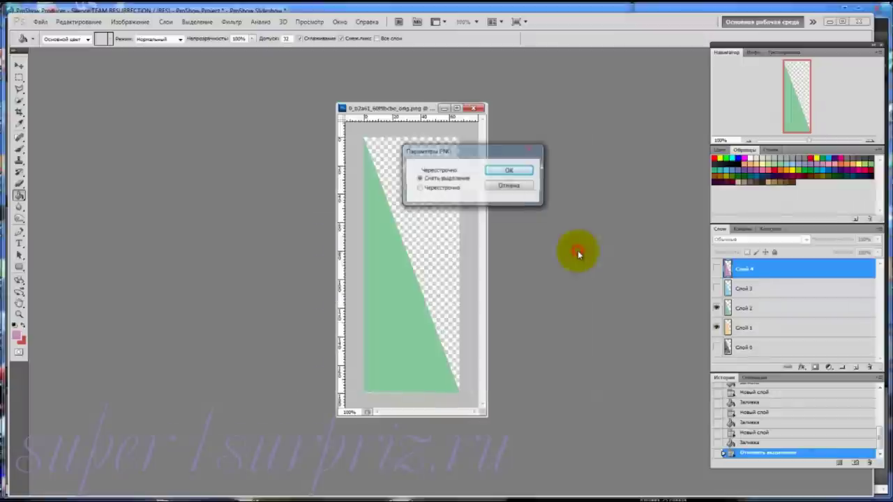
{"action": "left_click", "coordinate": [519, 171]}
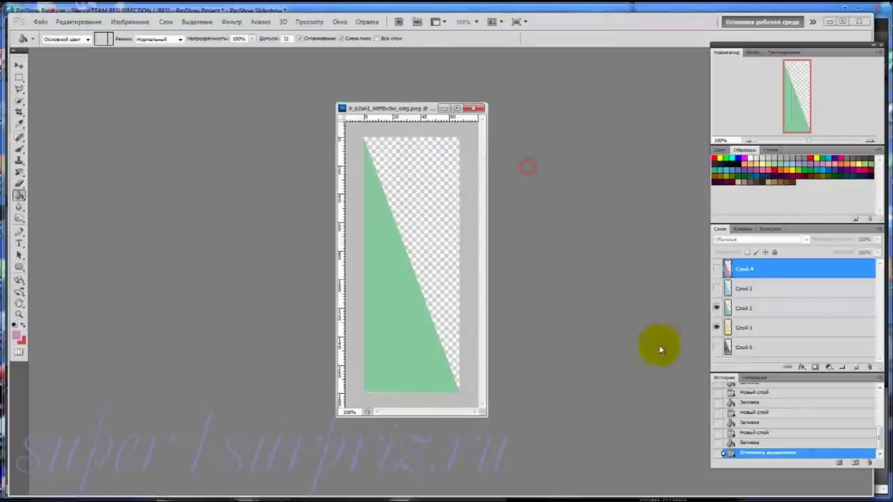
- Hide the green layer Слой 2 and save the orange triangle as a non-interlaced PNG named 4
{"action": "left_click", "coordinate": [716, 309]}
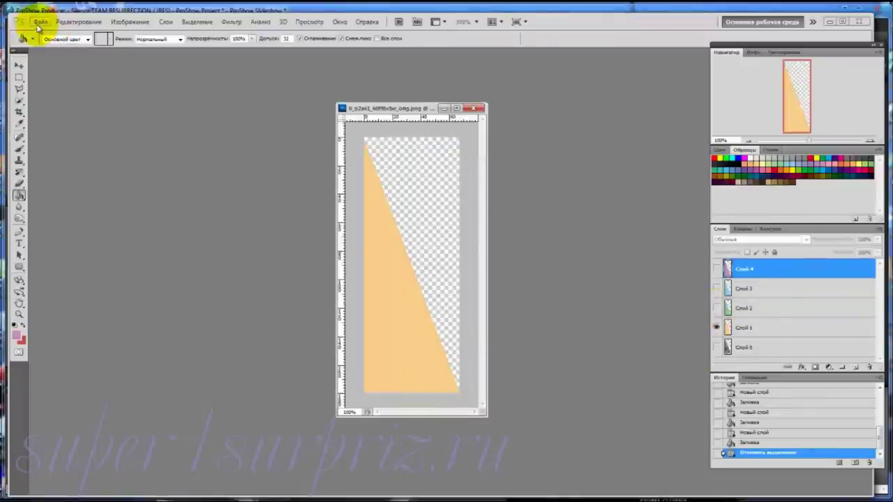
{"action": "left_click", "coordinate": [40, 21]}
{"action": "left_click", "coordinate": [46, 139]}
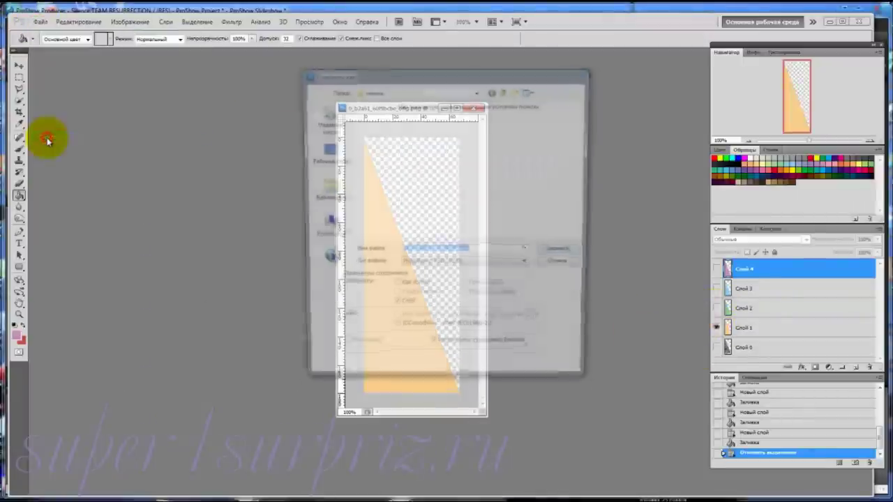
{"action": "left_click", "coordinate": [529, 265]}
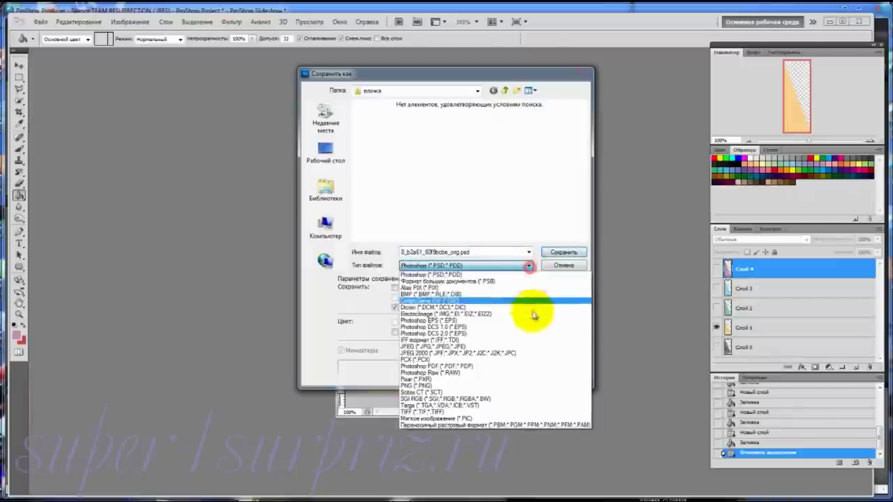
{"action": "left_click", "coordinate": [535, 385]}
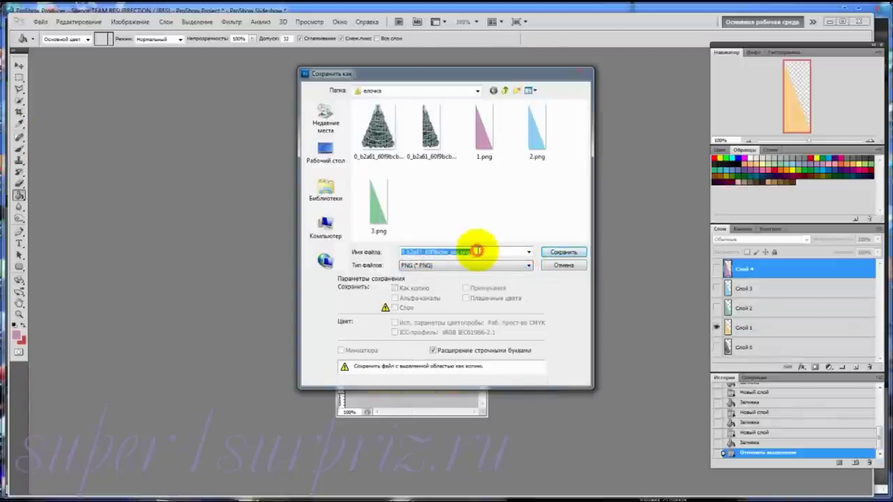
{"action": "type", "text": "4"}
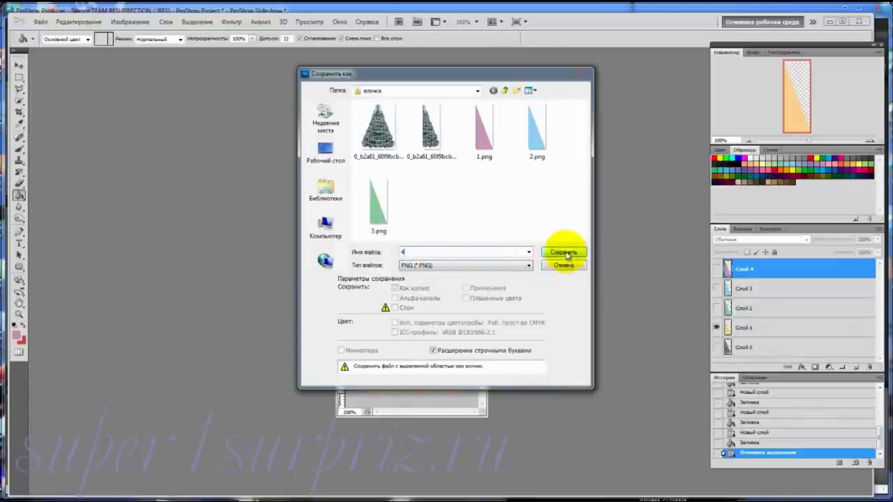
{"action": "left_click", "coordinate": [564, 253]}
{"action": "left_click", "coordinate": [526, 171]}
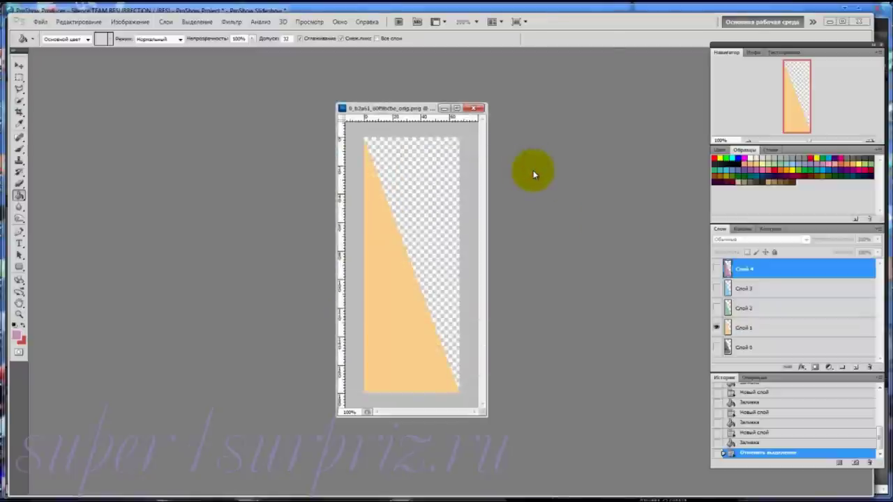
- Close the triangle document without saving its changes and quit Photoshop to return to ProShow Producer
{"action": "left_click", "coordinate": [477, 110]}
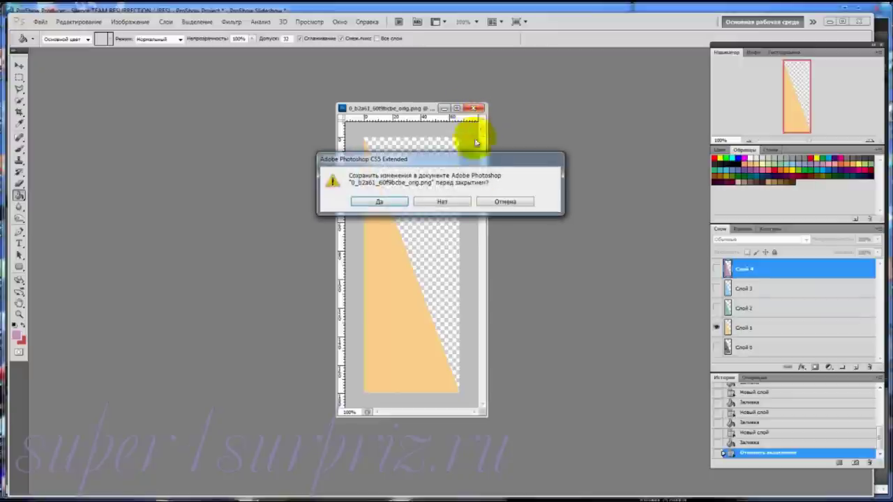
{"action": "left_click", "coordinate": [461, 203]}
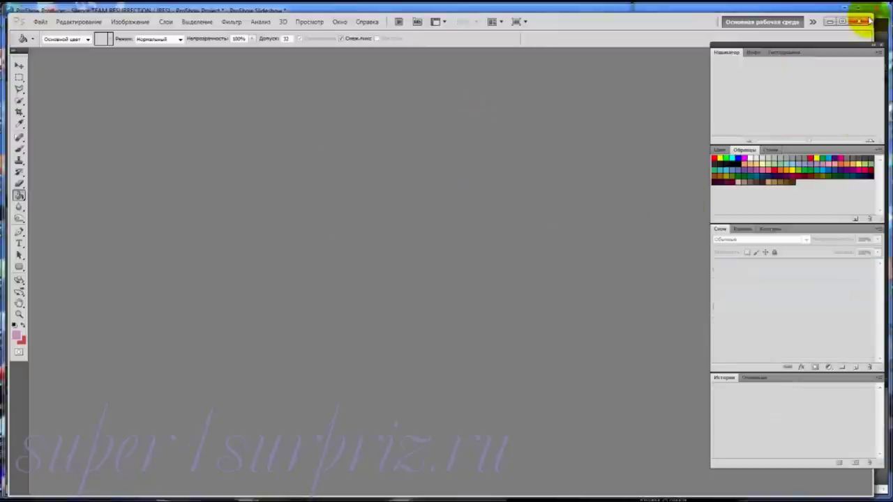
{"action": "left_click", "coordinate": [862, 21]}
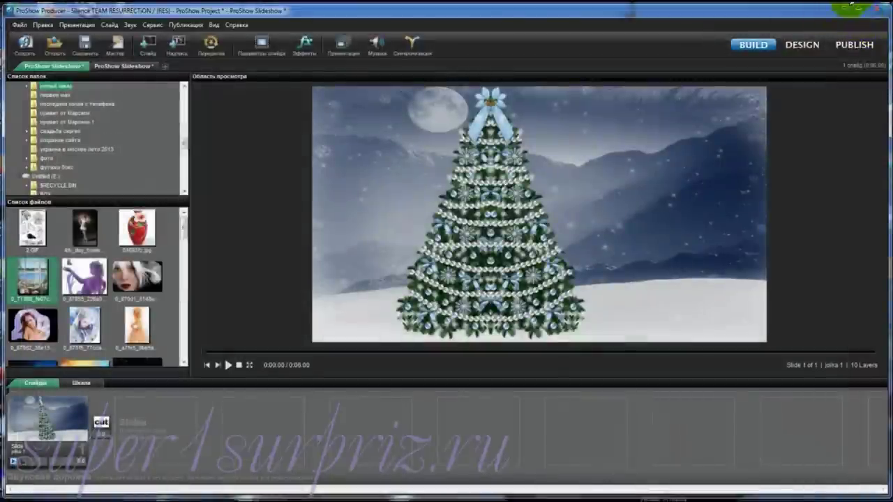
- Insert a blank slide after the Christmas tree slide and open its slide options
{"action": "right_click", "coordinate": [162, 426]}
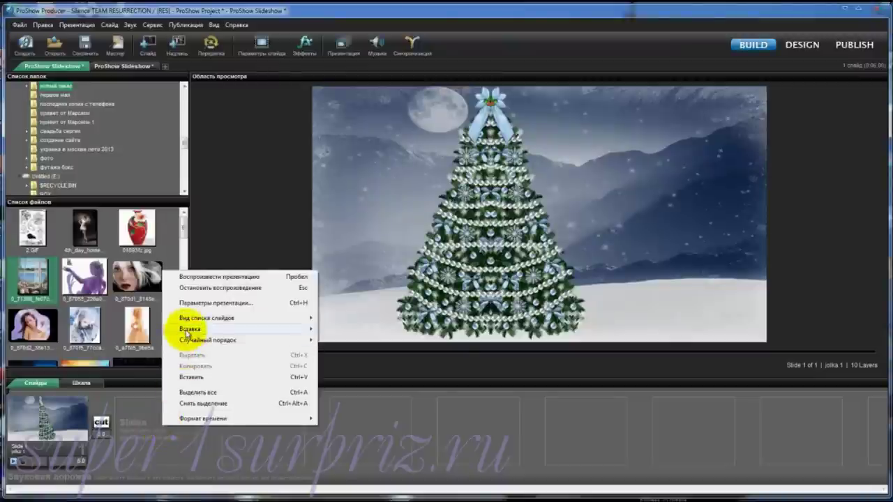
{"action": "mouse_move", "coordinate": [185, 329]}
{"action": "left_click", "coordinate": [342, 332]}
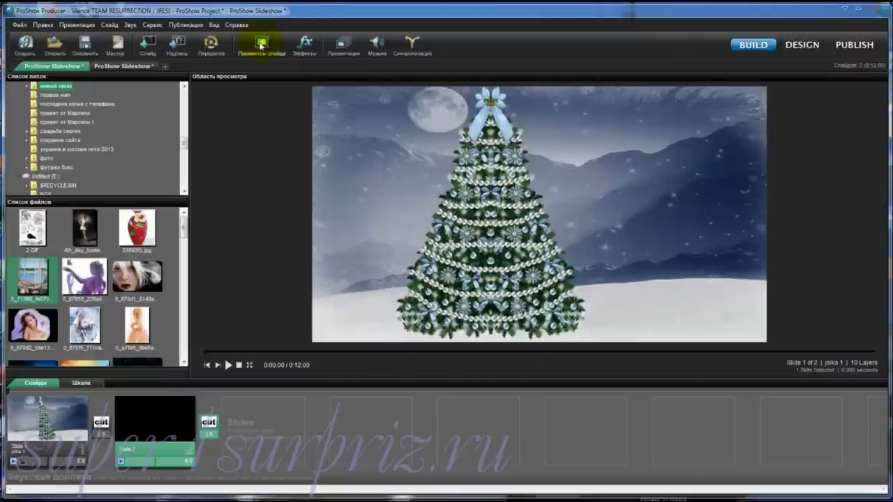
{"action": "left_click", "coordinate": [261, 45]}
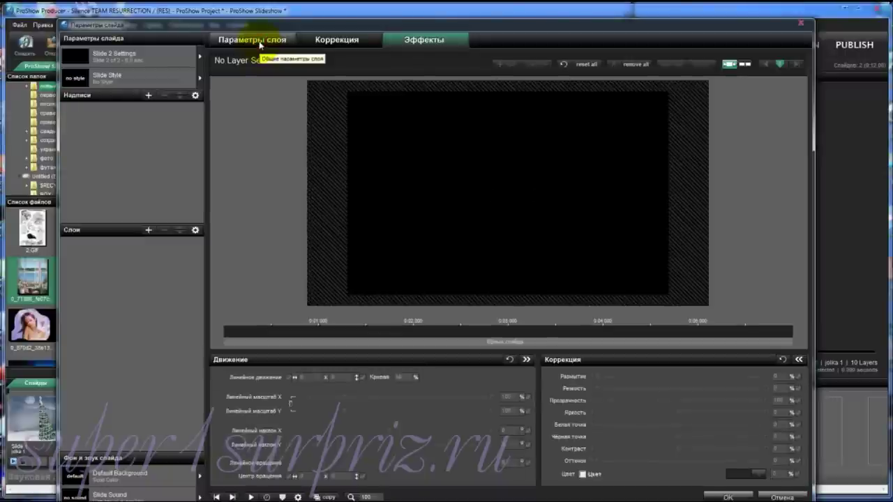
- Add the pink triangle image 1.png from the елочка folder as a layer on the new slide
{"action": "left_click", "coordinate": [148, 231]}
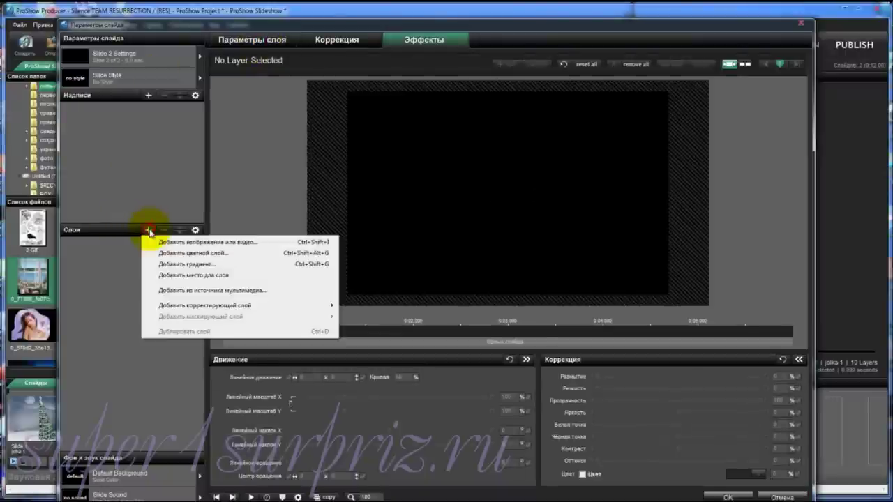
{"action": "left_click", "coordinate": [170, 244]}
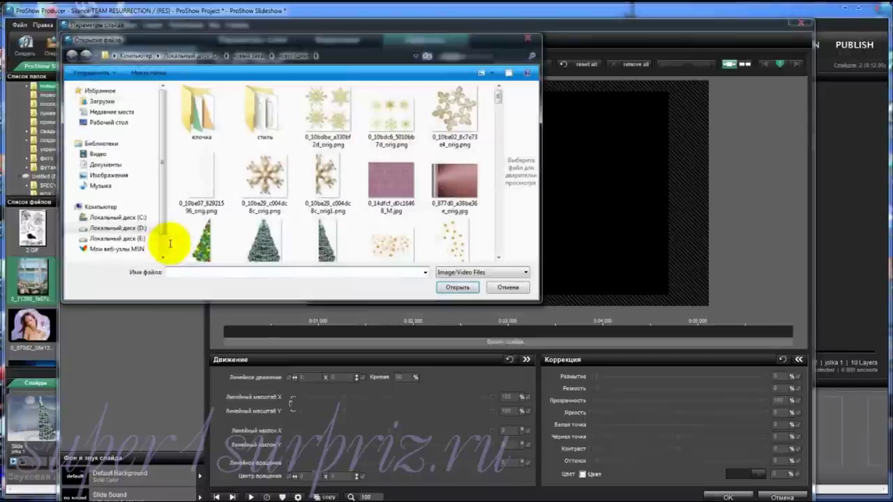
{"action": "double_click", "coordinate": [200, 108]}
{"action": "left_click", "coordinate": [309, 115]}
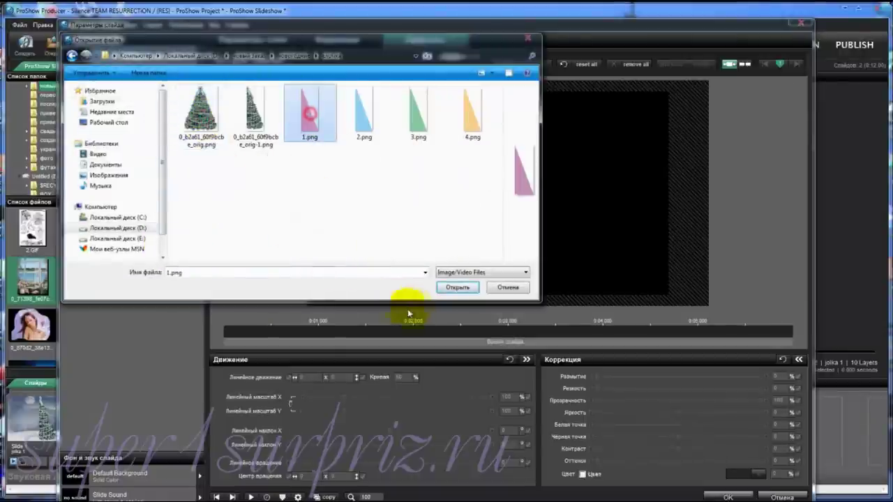
{"action": "left_click", "coordinate": [460, 288]}
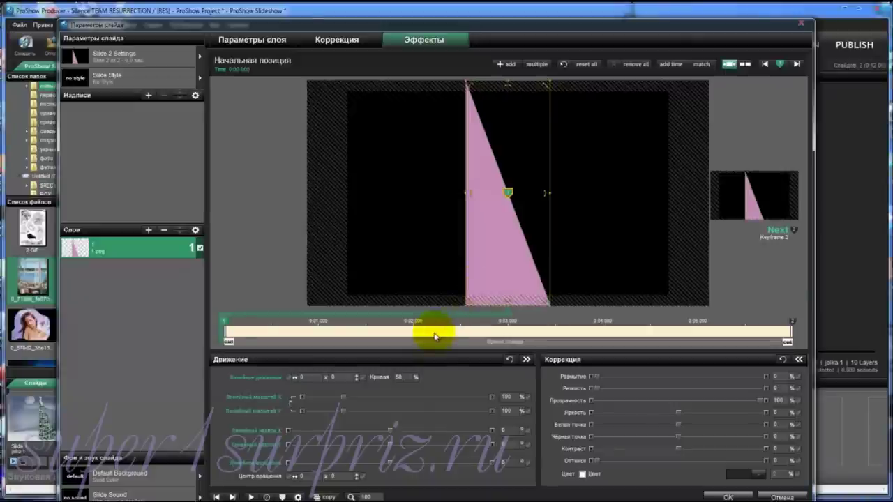
- Try moving and shrinking the pink triangle layer, then restore its position to 0 x 0 and its scale to 100%
{"action": "left_click", "coordinate": [504, 192]}
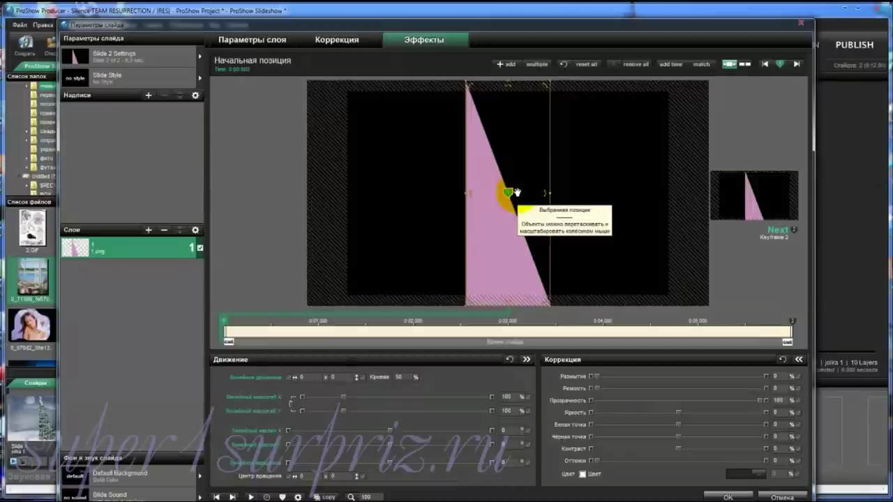
{"action": "left_click", "coordinate": [508, 193]}
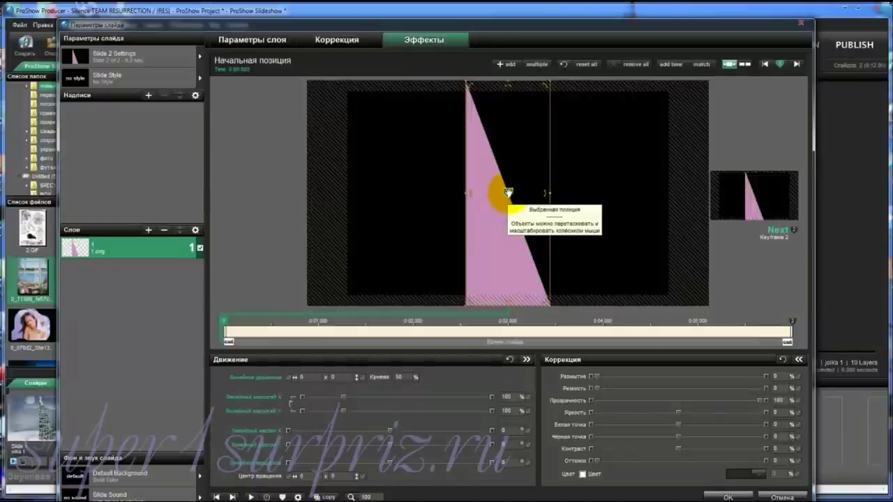
{"action": "left_click_drag", "start_coordinate": [478, 209], "coordinate": [527, 213]}
{"action": "left_click_drag", "start_coordinate": [588, 216], "coordinate": [439, 217]}
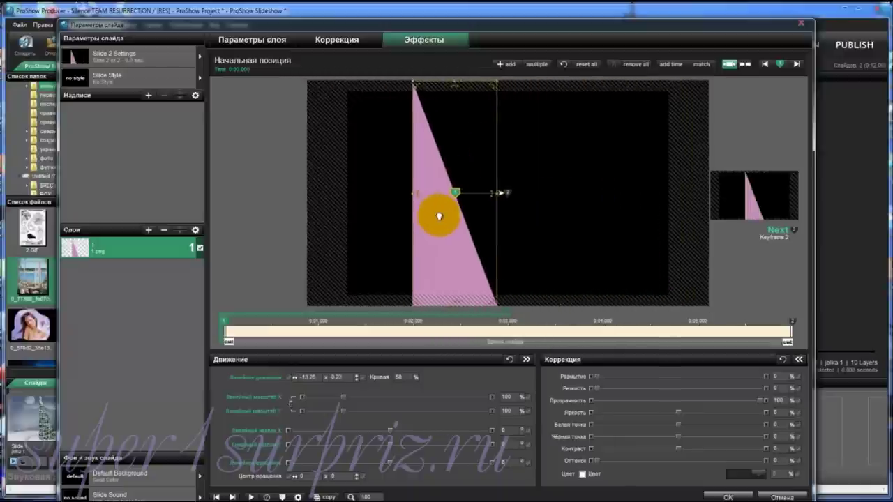
{"action": "left_click", "coordinate": [443, 216]}
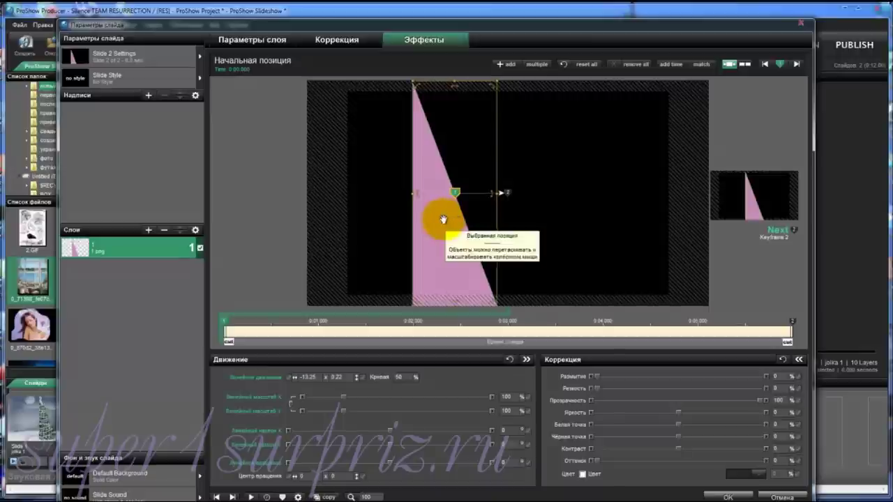
{"action": "left_click", "coordinate": [347, 395]}
{"action": "left_click", "coordinate": [346, 377]}
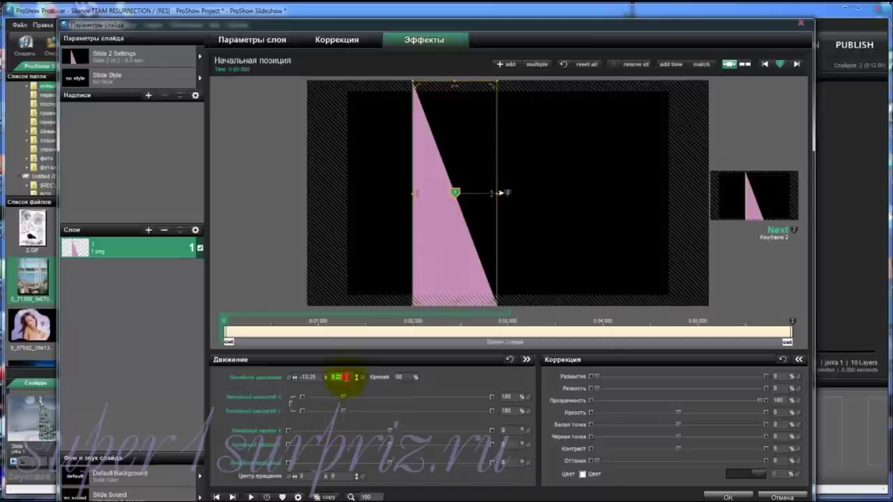
{"action": "type", "text": "0"}
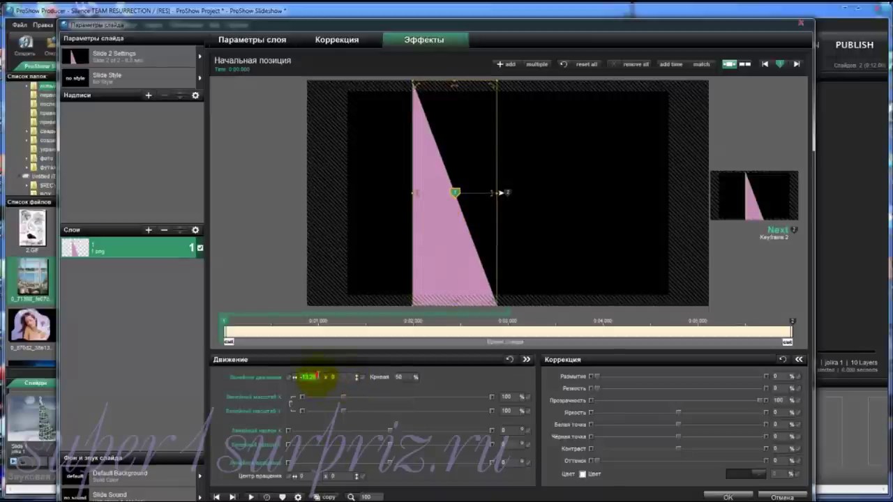
{"action": "type", "text": "0"}
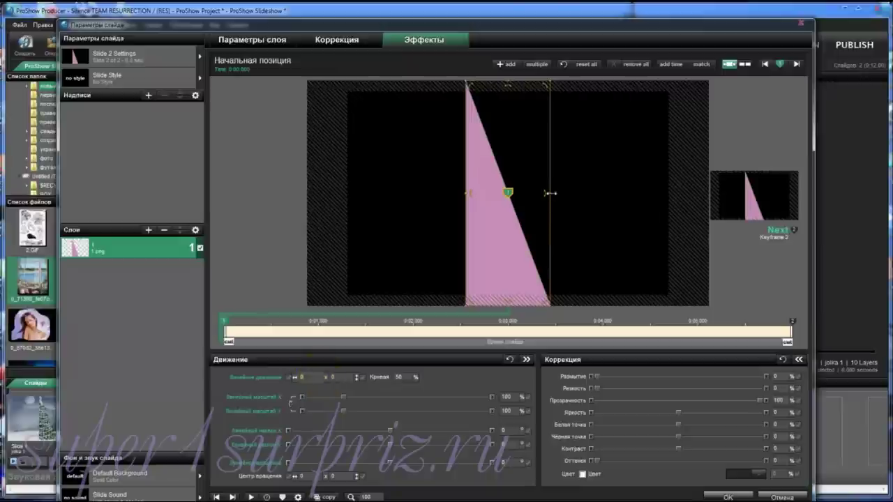
{"action": "left_click_drag", "start_coordinate": [551, 193], "coordinate": [531, 194]}
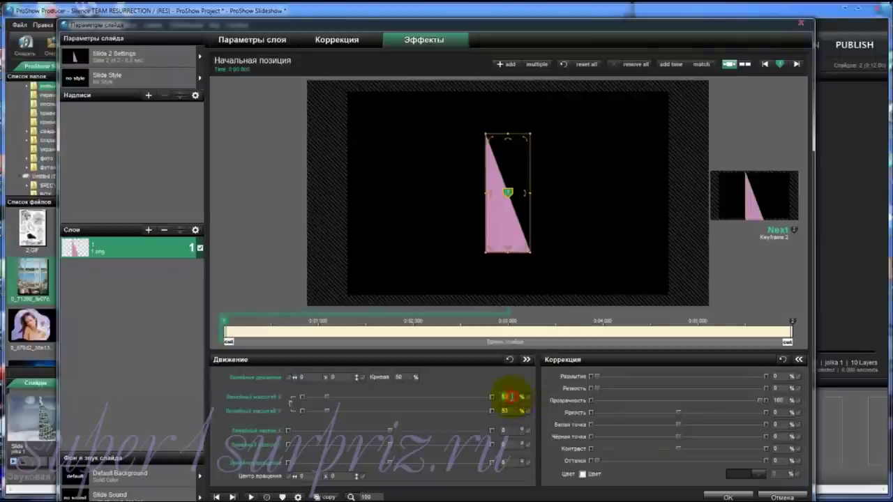
{"action": "type", "text": "100"}
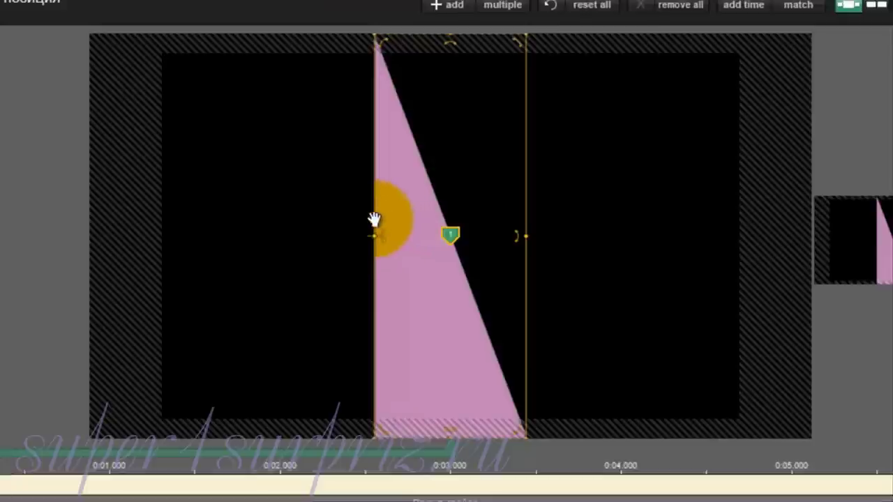
- Shift the triangle's rotation centre to its vertical edge at -50 x 0 and reset its position to 0 x 0
{"action": "left_click", "coordinate": [359, 237]}
{"action": "mouse_move", "coordinate": [359, 237]}
{"action": "left_mouse_down"}
{"action": "mouse_move", "coordinate": [375, 240]}
{"action": "mouse_move", "coordinate": [359, 232]}
{"action": "left_mouse_up"}
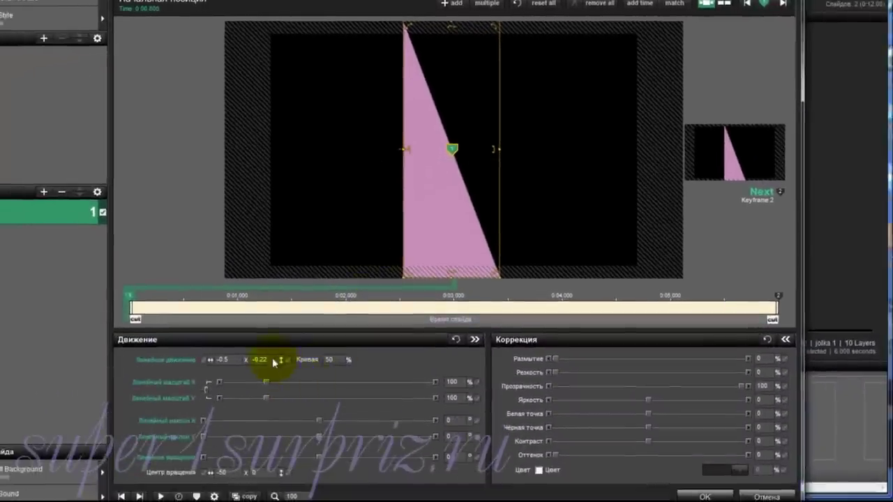
{"action": "left_click", "coordinate": [272, 359]}
{"action": "type", "text": "0"}
{"action": "left_click", "coordinate": [226, 359]}
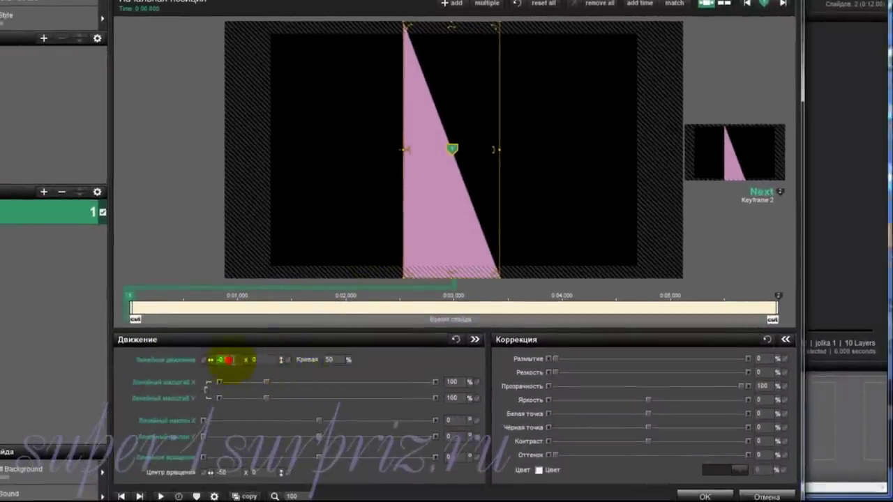
{"action": "type", "text": "0"}
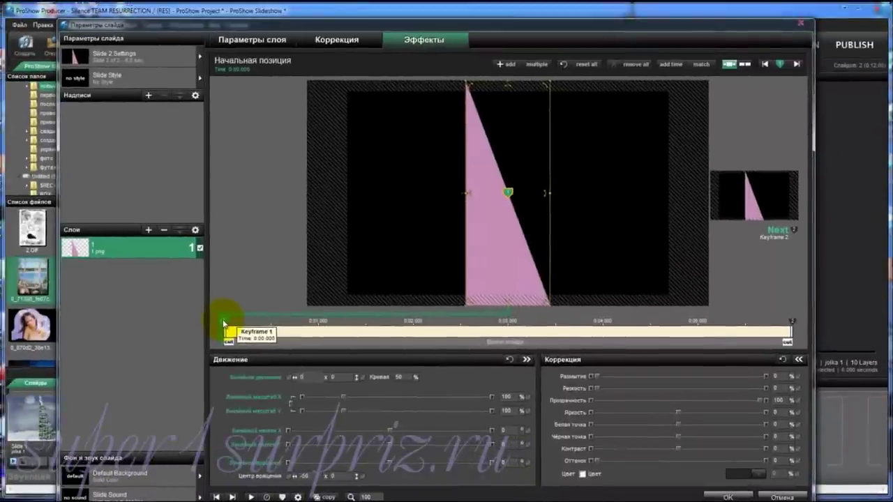
- Copy the first keyframe's settings to the next keyframe
{"action": "right_click", "coordinate": [224, 323]}
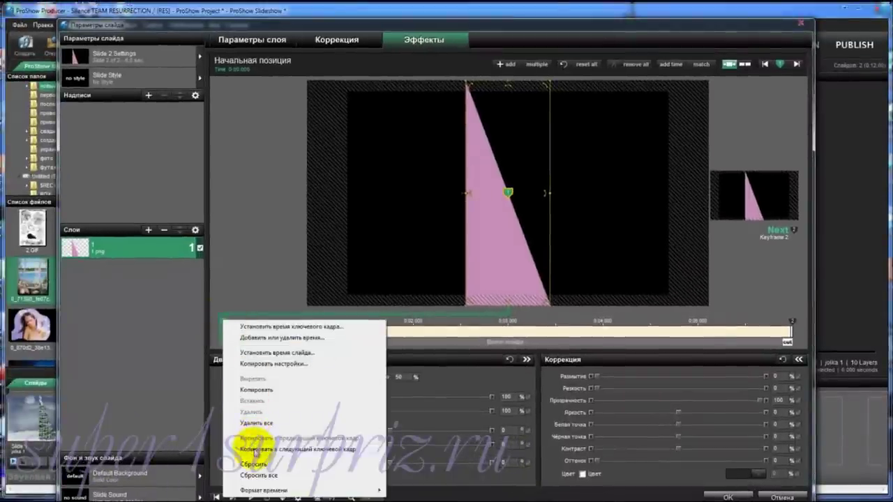
{"action": "left_click", "coordinate": [255, 450]}
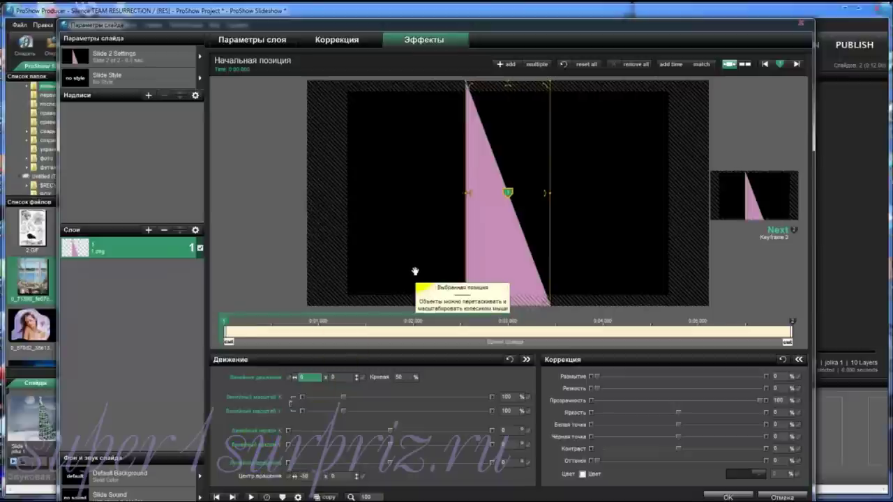
{"action": "left_click", "coordinate": [498, 282]}
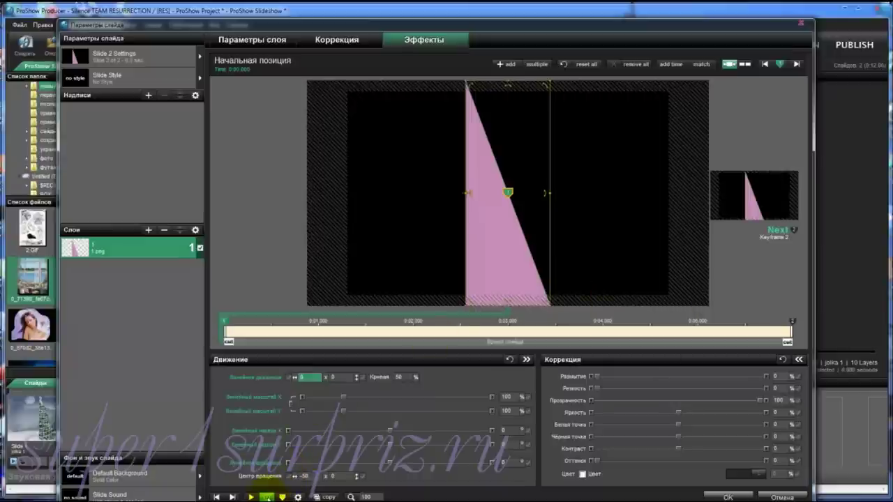
- Set the slide time to 8 seconds
{"action": "left_click", "coordinate": [268, 497]}
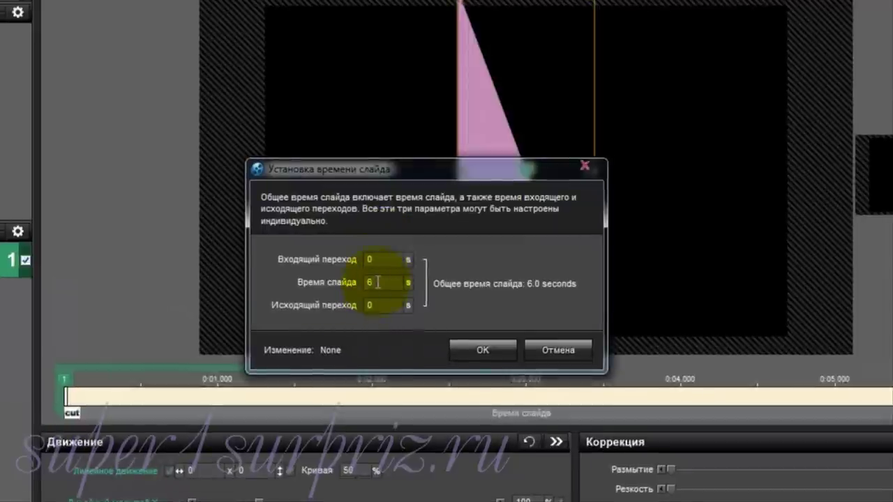
{"action": "double_click", "coordinate": [376, 282]}
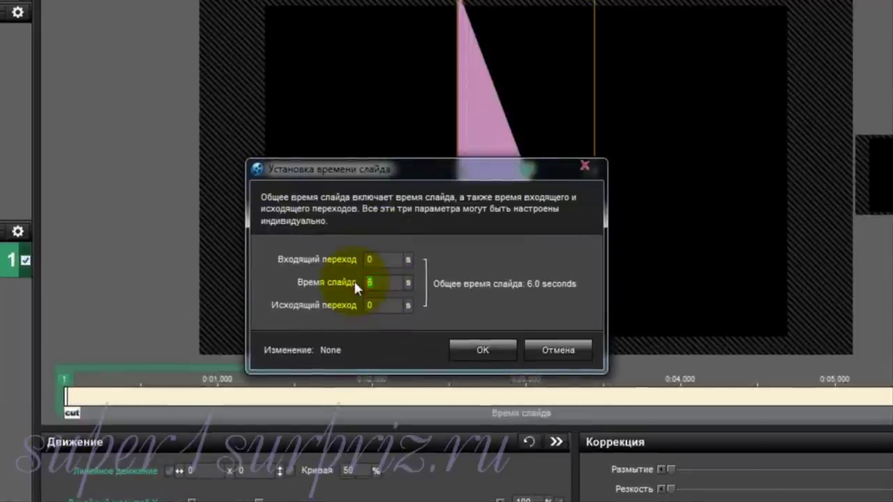
{"action": "type", "text": "8"}
{"action": "left_click", "coordinate": [494, 349]}
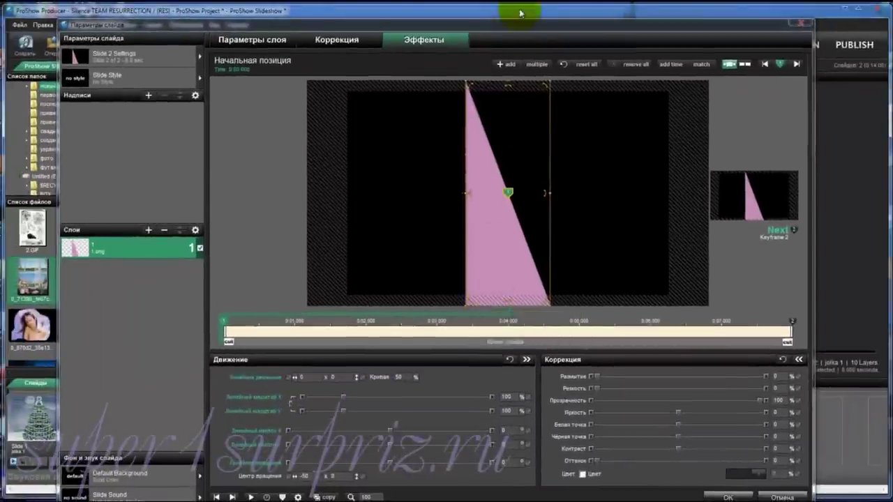
- Add three intermediate keyframes to the triangle layer and place them at about 2, 4 and 6 seconds
{"action": "left_click", "coordinate": [507, 65]}
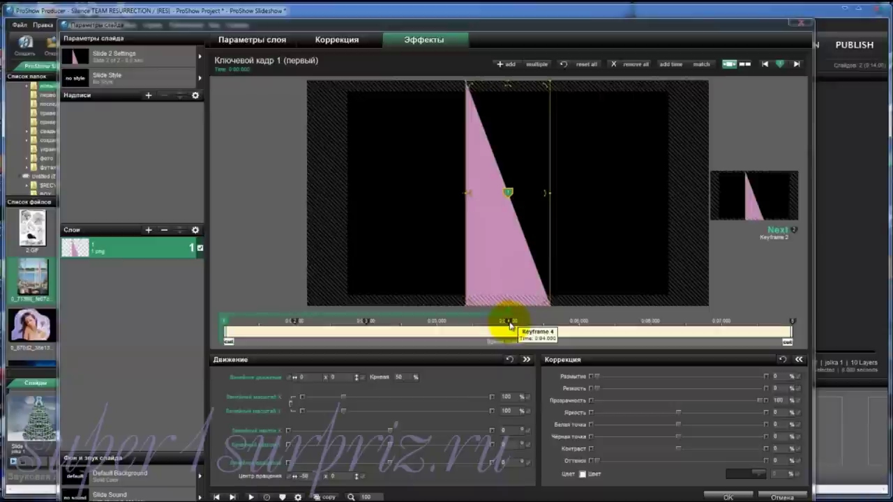
{"action": "mouse_move", "coordinate": [506, 323]}
{"action": "left_mouse_down"}
{"action": "mouse_move", "coordinate": [675, 325]}
{"action": "mouse_move", "coordinate": [648, 325]}
{"action": "left_mouse_up"}
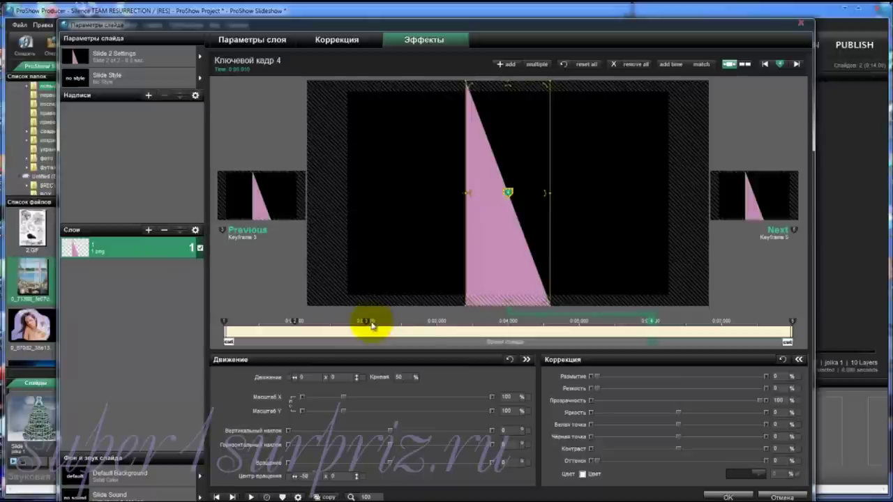
{"action": "left_click_drag", "start_coordinate": [366, 323], "coordinate": [508, 325]}
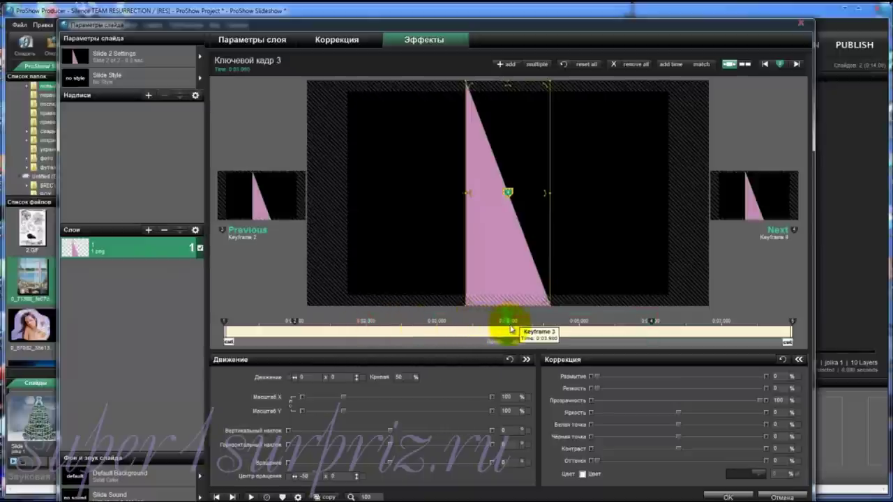
{"action": "left_click_drag", "start_coordinate": [299, 324], "coordinate": [372, 332]}
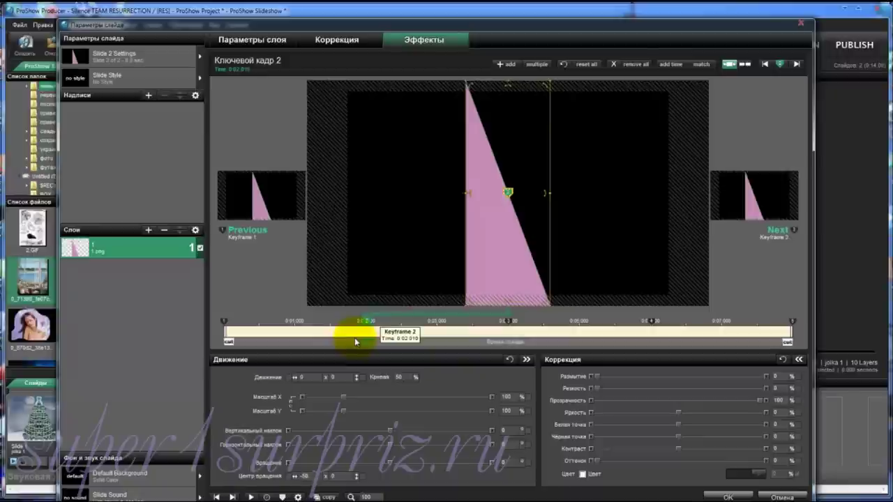
- Set the triangle's linear tilt Y (Линейный наклон Y) to 90 degrees at keyframe 1
{"action": "left_click", "coordinate": [224, 323]}
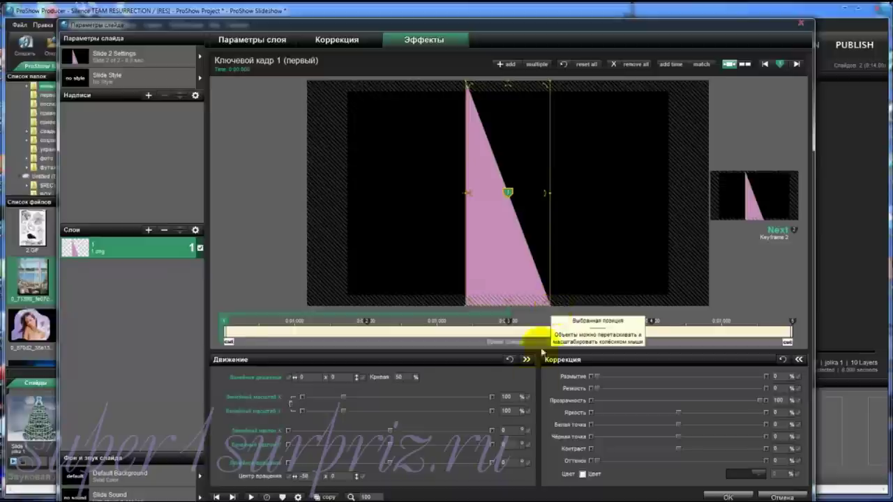
{"action": "mouse_move", "coordinate": [390, 447]}
{"action": "left_mouse_down"}
{"action": "mouse_move", "coordinate": [419, 447]}
{"action": "mouse_move", "coordinate": [363, 450]}
{"action": "mouse_move", "coordinate": [410, 452]}
{"action": "mouse_move", "coordinate": [392, 445]}
{"action": "left_mouse_up"}
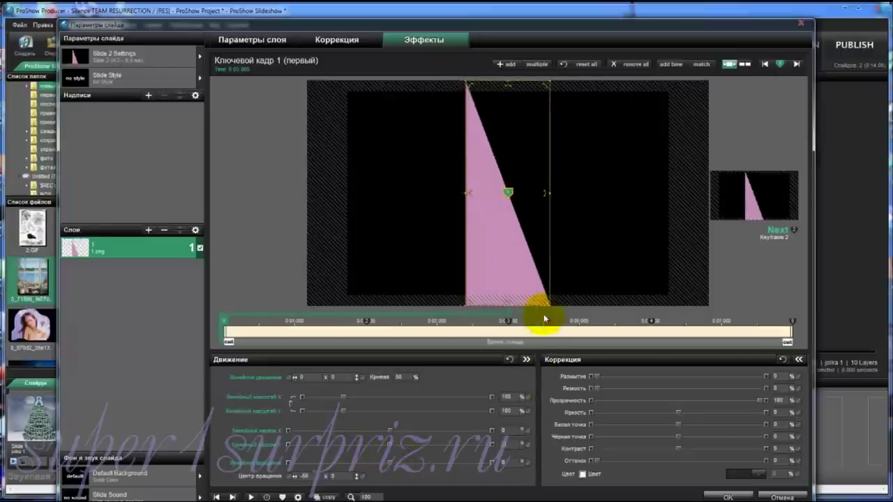
{"action": "left_click", "coordinate": [514, 444]}
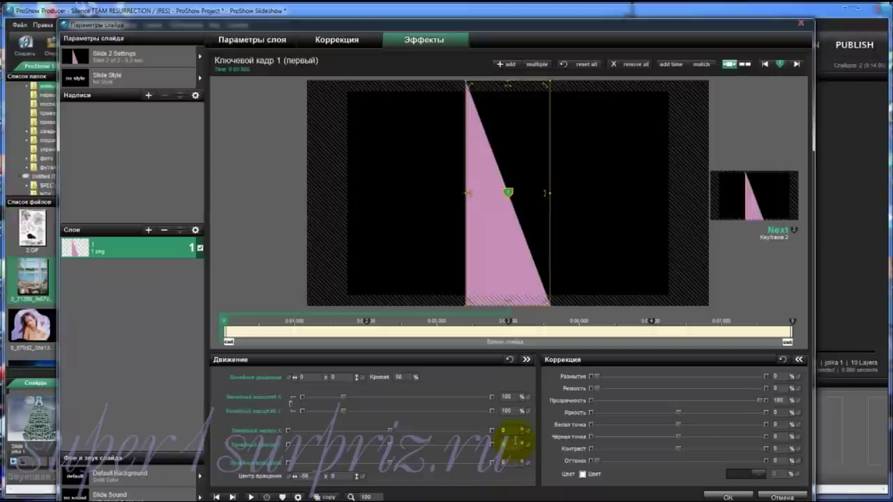
{"action": "left_click", "coordinate": [390, 445]}
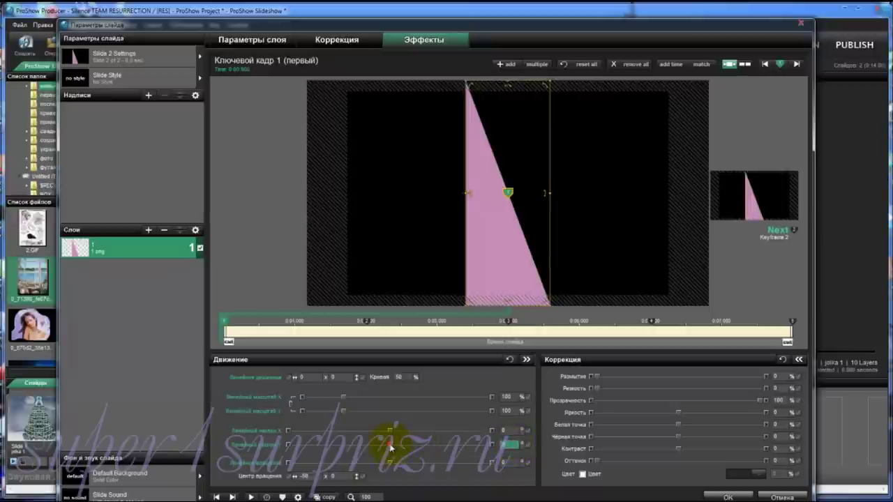
{"action": "left_click_drag", "start_coordinate": [389, 447], "coordinate": [406, 448]}
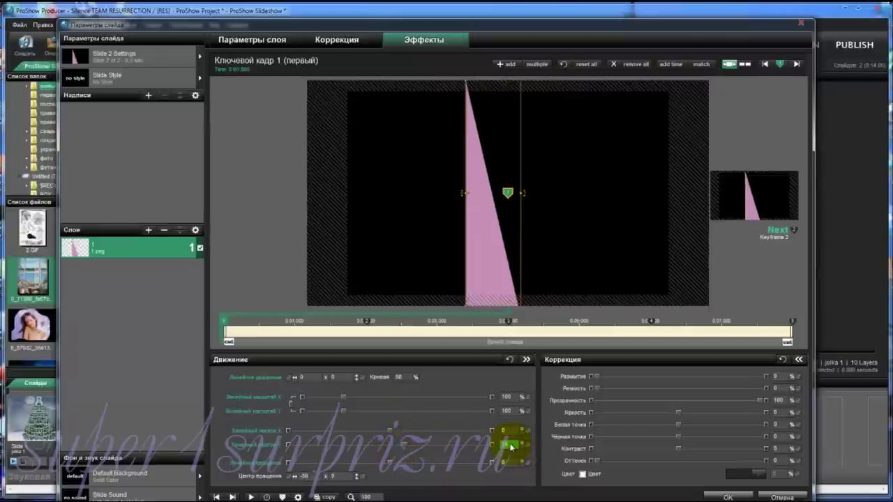
{"action": "key", "text": "Return"}
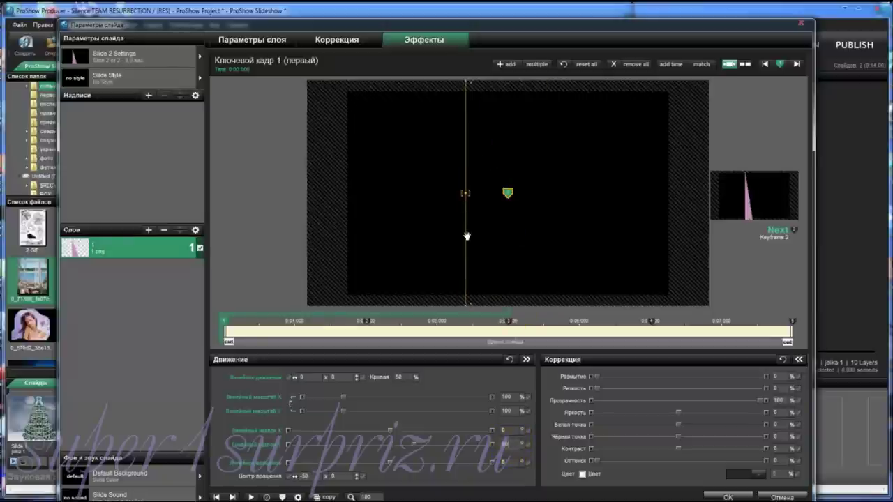
- Set the pink triangle's linear tilt Y to 180 degrees at keyframe 3
{"action": "left_click", "coordinate": [508, 322]}
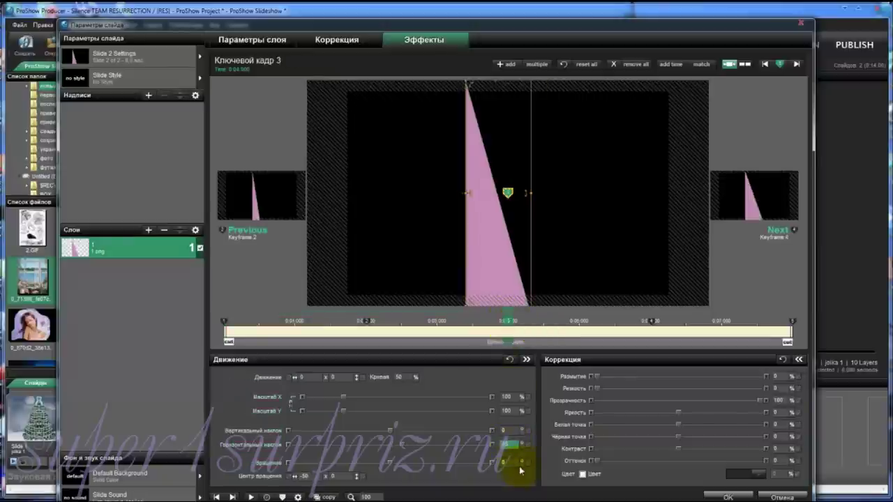
{"action": "left_click", "coordinate": [522, 444]}
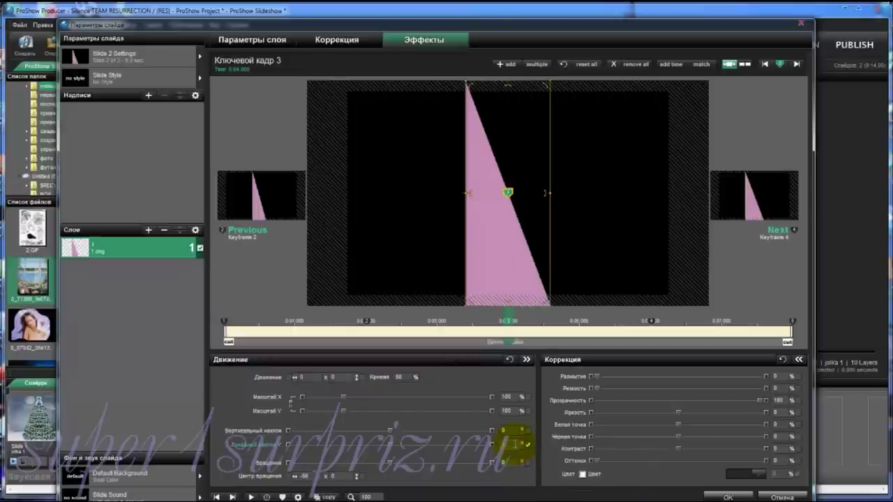
{"action": "type", "text": "-50"}
{"action": "key", "text": "Return"}
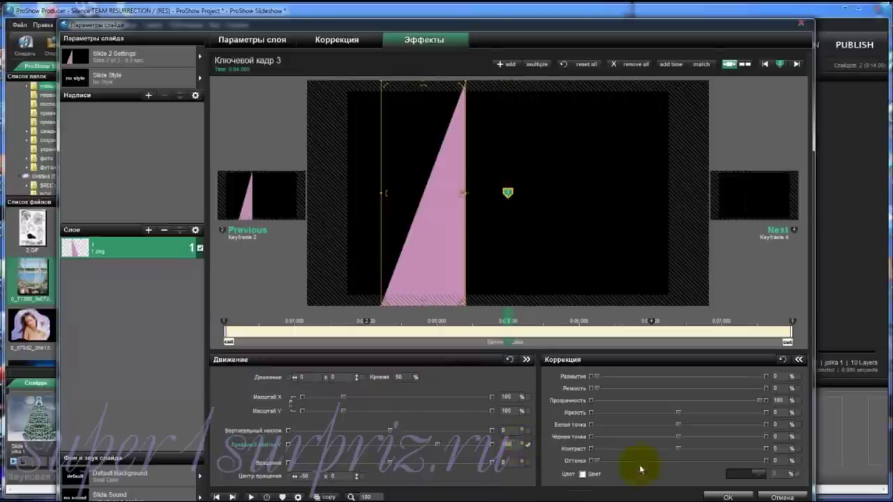
- Set the pink triangle's linear tilt Y to 270 degrees at keyframe 4 and 360 degrees at keyframe 5
{"action": "left_click", "coordinate": [651, 323]}
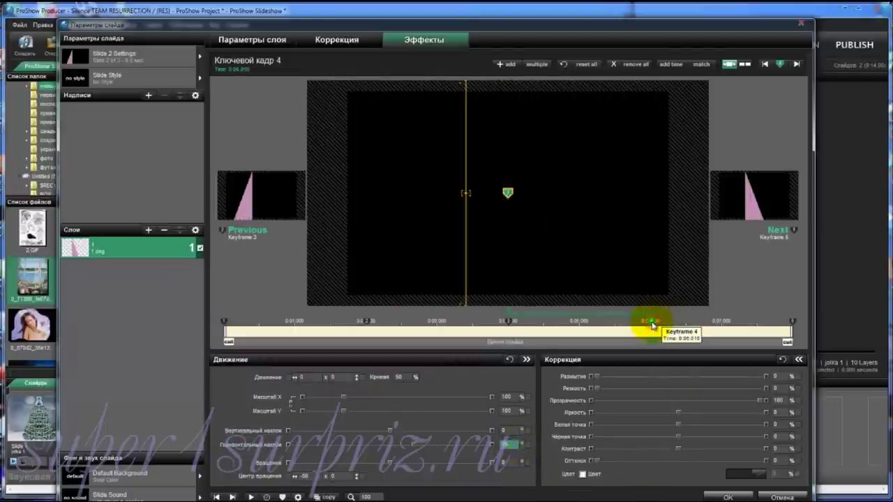
{"action": "type", "text": "270"}
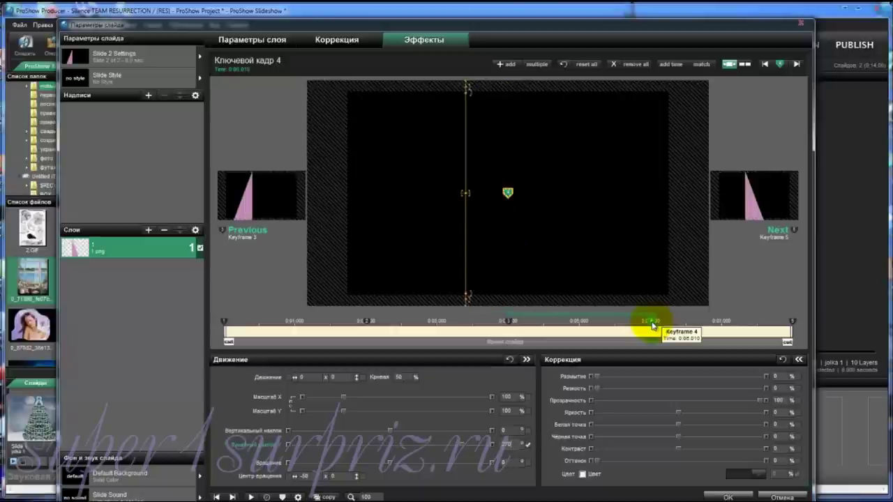
{"action": "left_click", "coordinate": [793, 324]}
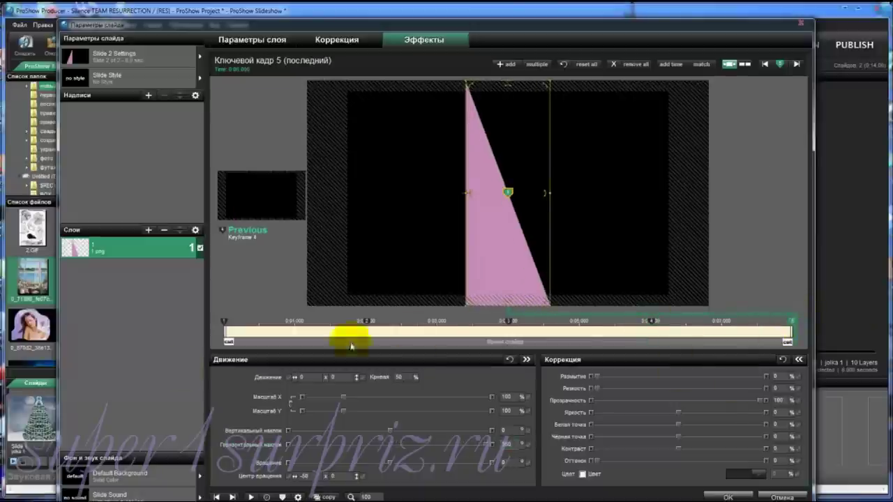
- Play the rotation preview briefly, and set the pink triangle's linear tilt Y to 0 degrees at keyframe 1
{"action": "left_click", "coordinate": [252, 498]}
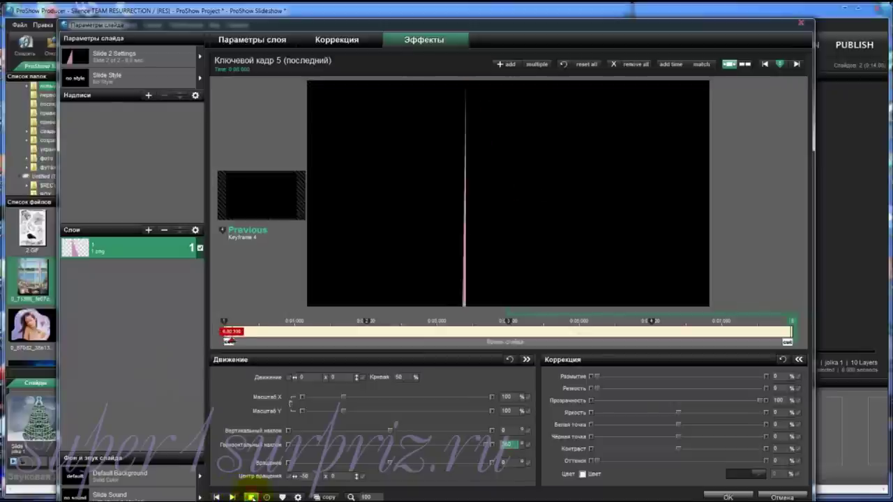
{"action": "left_click", "coordinate": [251, 498]}
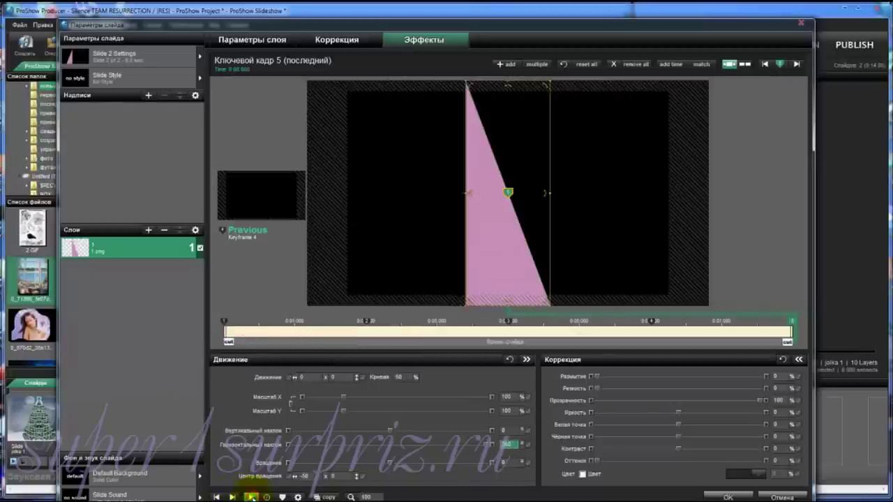
{"action": "left_click", "coordinate": [225, 325]}
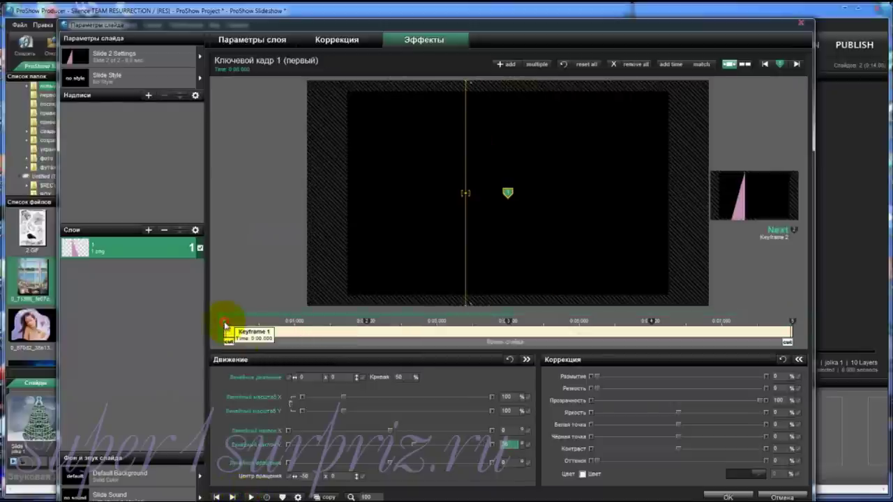
{"action": "left_click", "coordinate": [510, 446]}
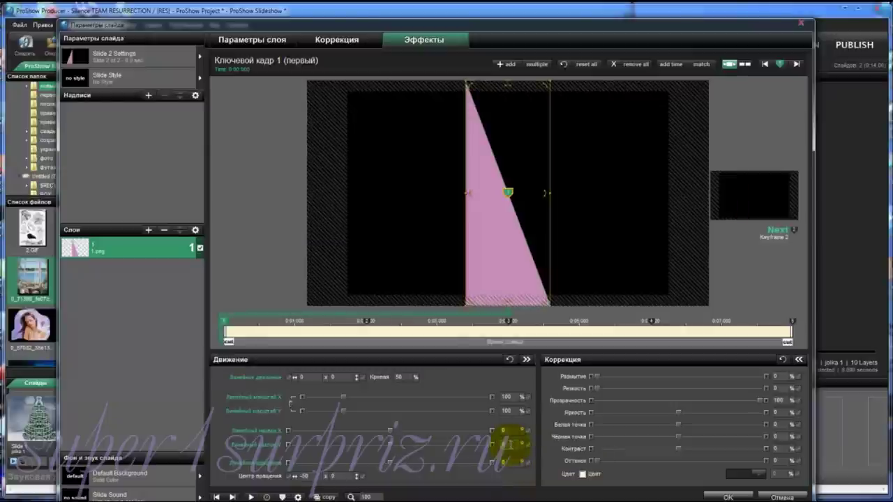
- Check the pink triangle's tilt at keyframes 2 to 5 and play the slide preview
{"action": "left_click", "coordinate": [366, 324]}
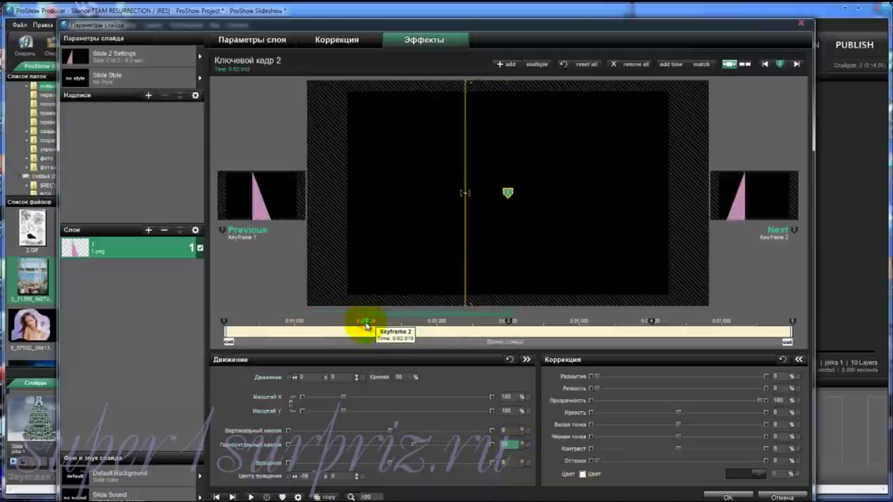
{"action": "left_click", "coordinate": [509, 323]}
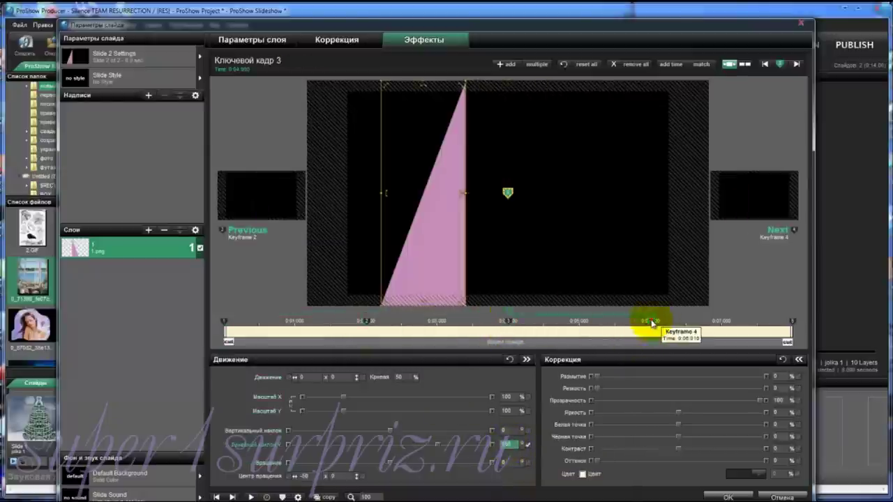
{"action": "left_click", "coordinate": [651, 322]}
{"action": "left_click", "coordinate": [792, 322]}
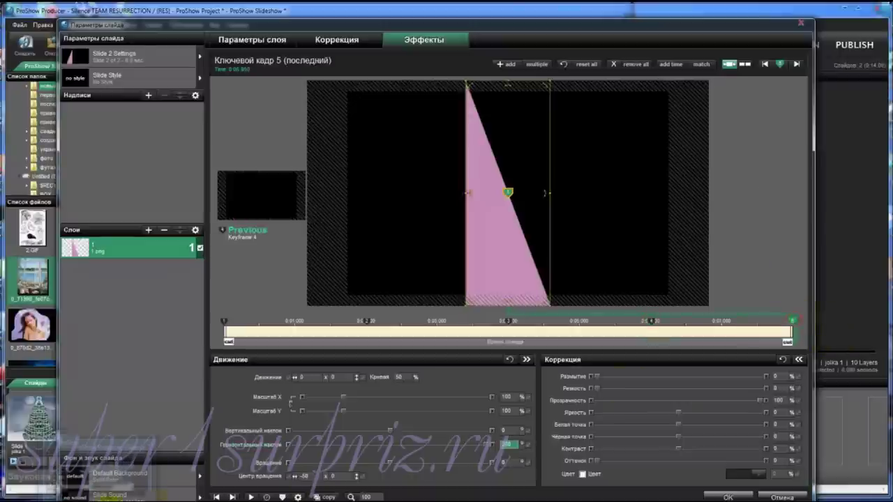
{"action": "left_click", "coordinate": [250, 497]}
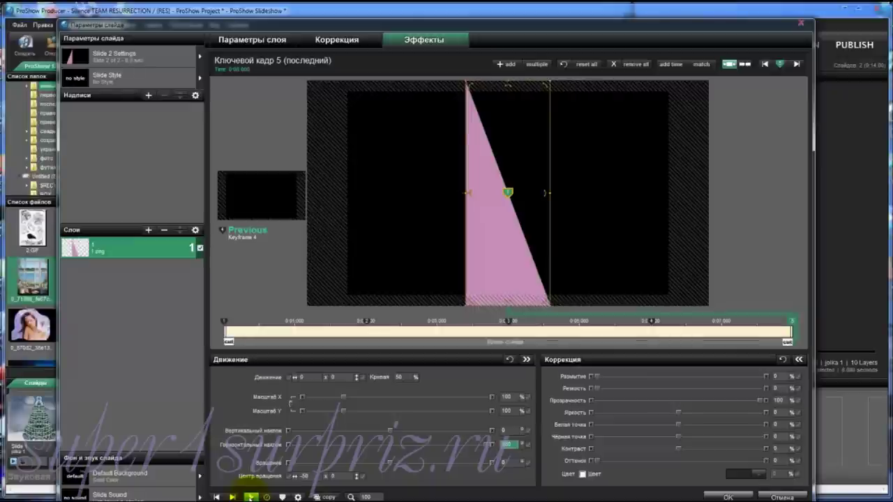
- Add the blue triangle image 2.png to the slide as a new layer
{"action": "left_click", "coordinate": [150, 231]}
{"action": "left_click", "coordinate": [171, 245]}
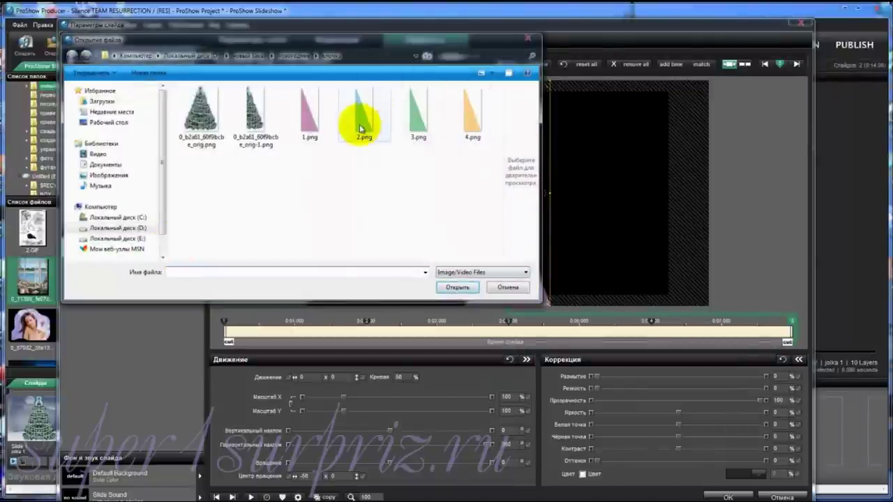
{"action": "left_click", "coordinate": [360, 126]}
{"action": "left_click", "coordinate": [450, 287]}
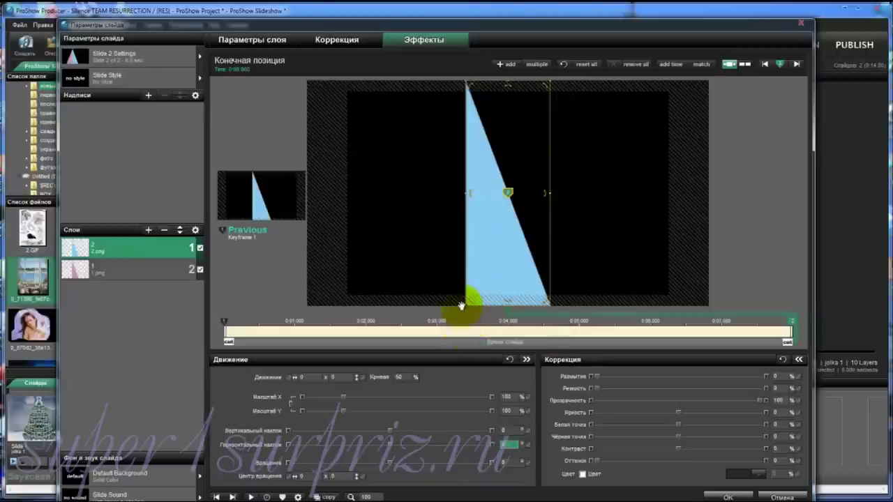
- Set the blue triangle's rotation centre X to -50 at the last keyframe and copy its settings to the previous keyframe
{"action": "left_click", "coordinate": [471, 238]}
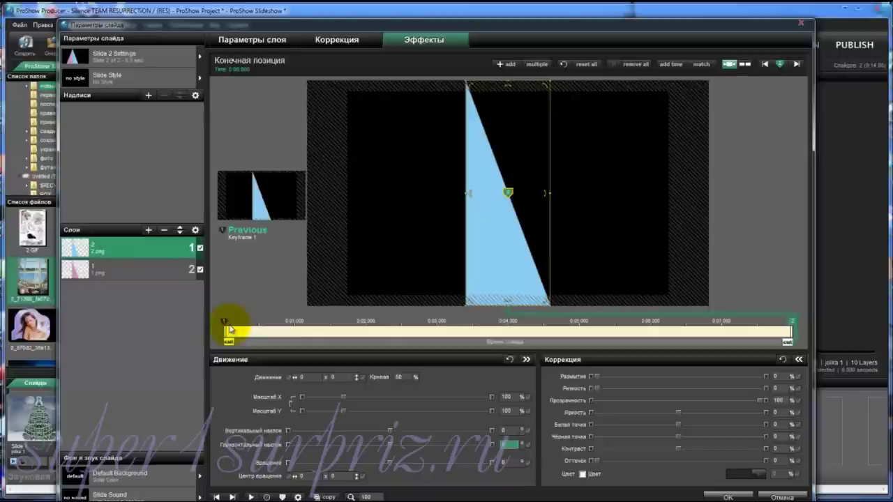
{"action": "left_click", "coordinate": [306, 476]}
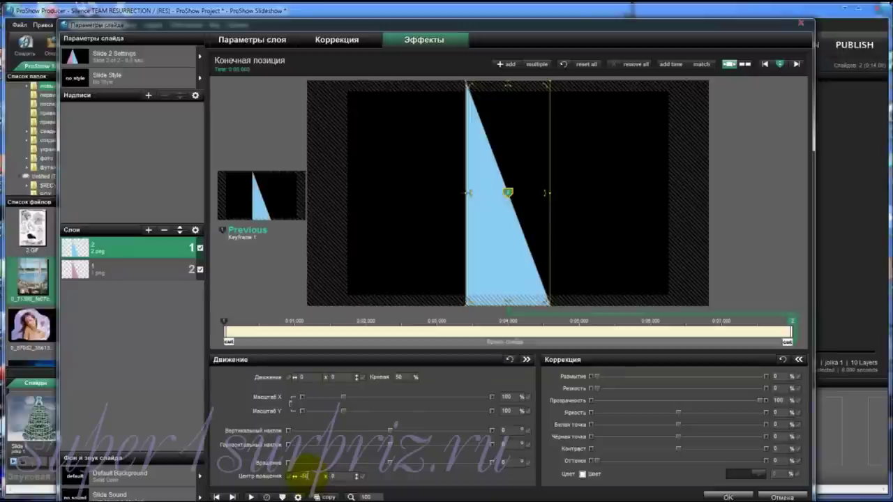
{"action": "right_click", "coordinate": [794, 322]}
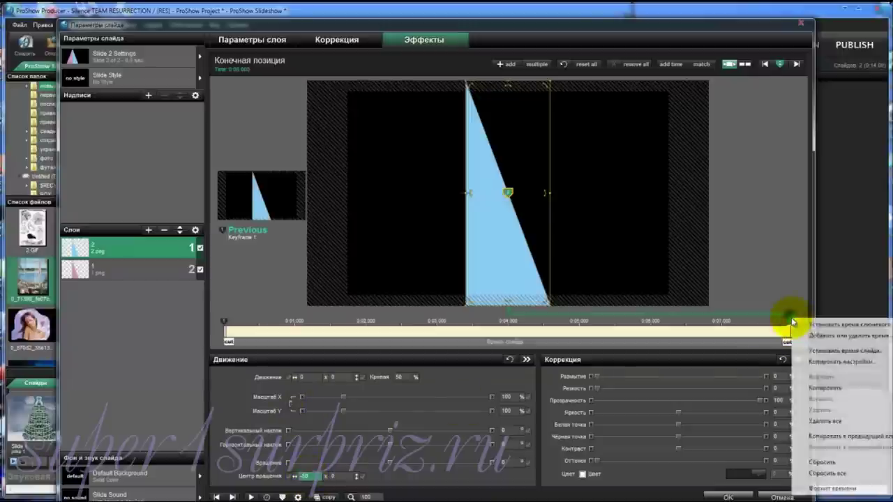
{"action": "left_click", "coordinate": [815, 438]}
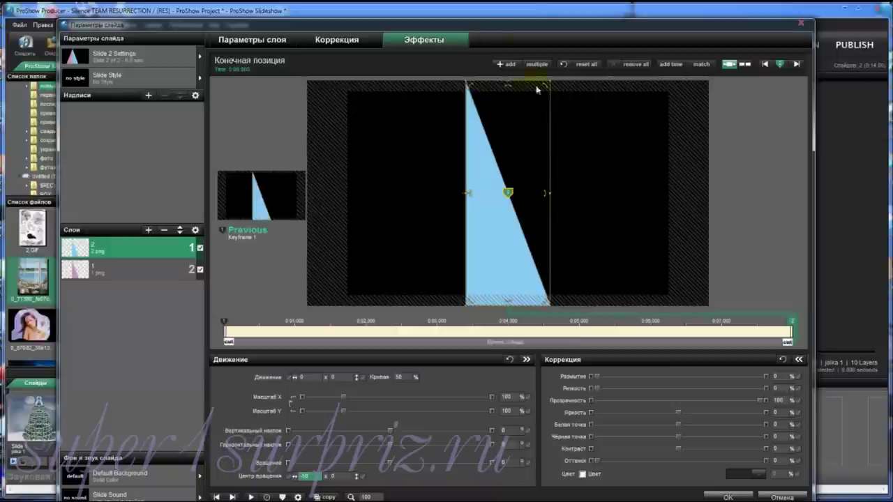
- Add three intermediate keyframes to the blue triangle layer and place them at about 2, 4 and 6 seconds
{"action": "left_click", "coordinate": [508, 65]}
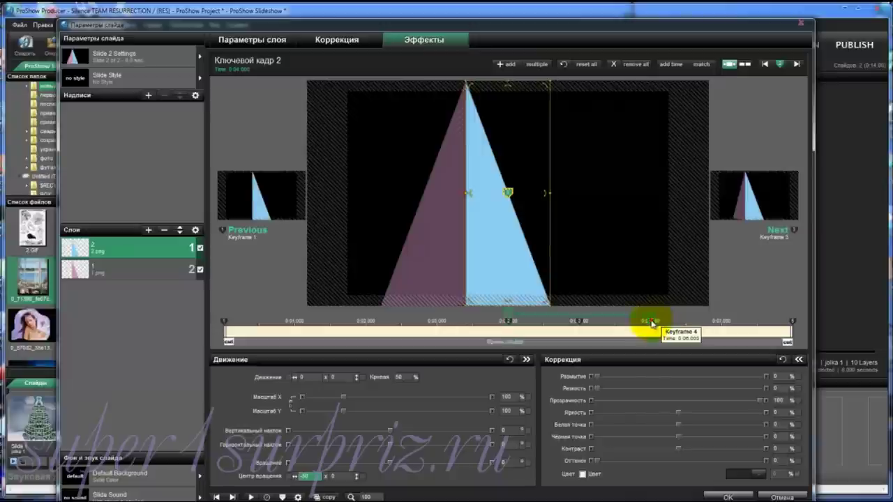
{"action": "left_click_drag", "start_coordinate": [651, 323], "coordinate": [683, 326]}
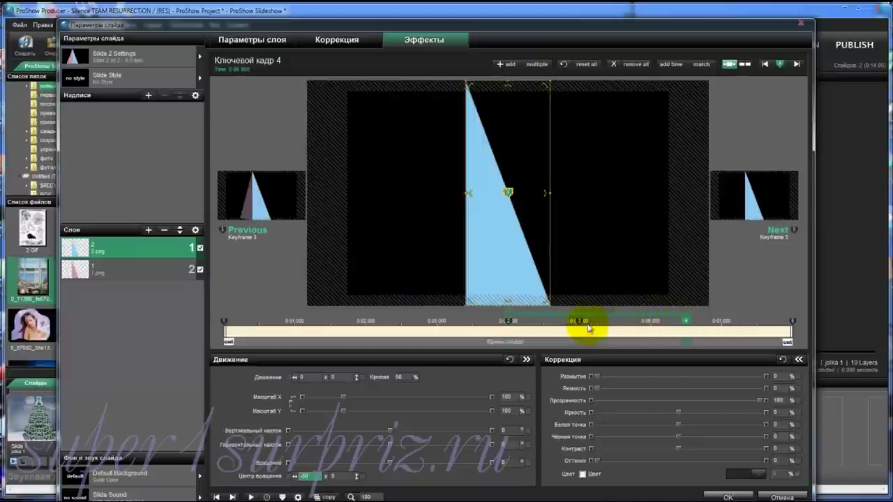
{"action": "left_click", "coordinate": [578, 323]}
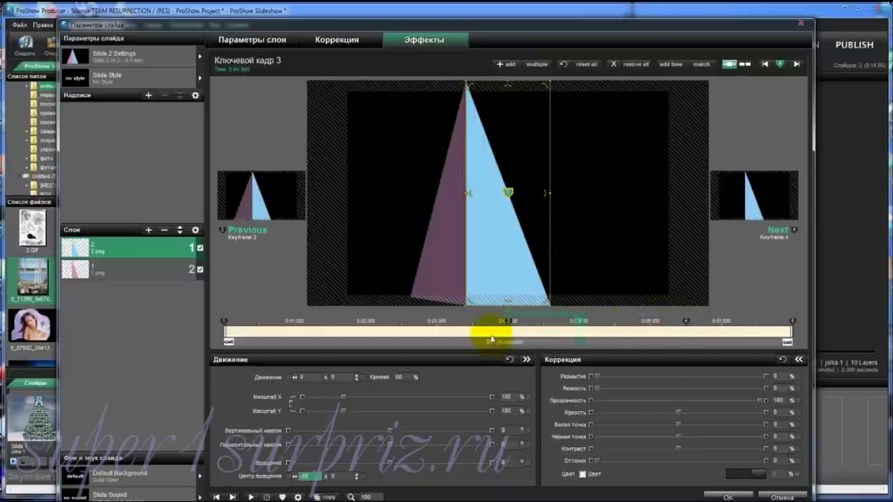
{"action": "left_click_drag", "start_coordinate": [508, 323], "coordinate": [472, 325]}
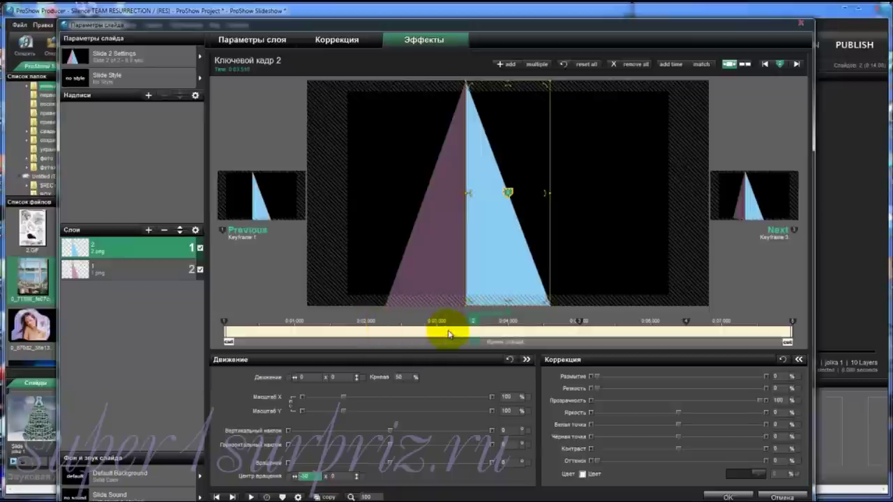
{"action": "left_click_drag", "start_coordinate": [472, 321], "coordinate": [365, 326]}
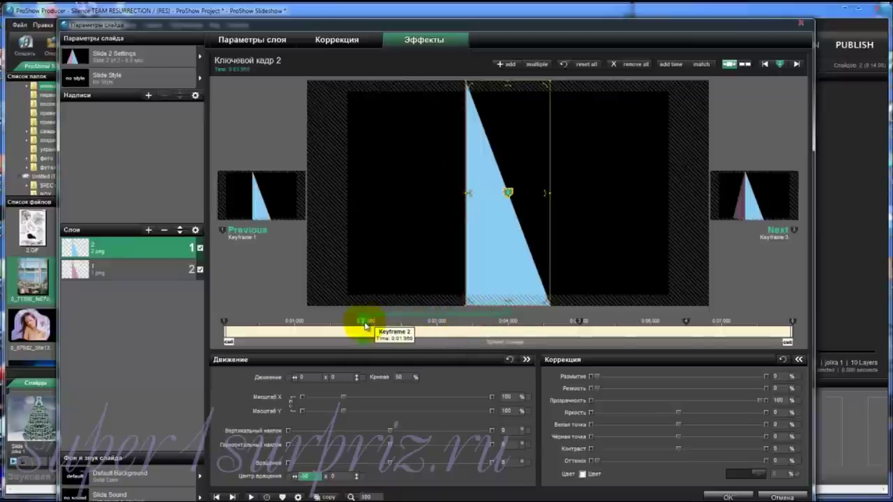
{"action": "left_click_drag", "start_coordinate": [578, 326], "coordinate": [508, 328]}
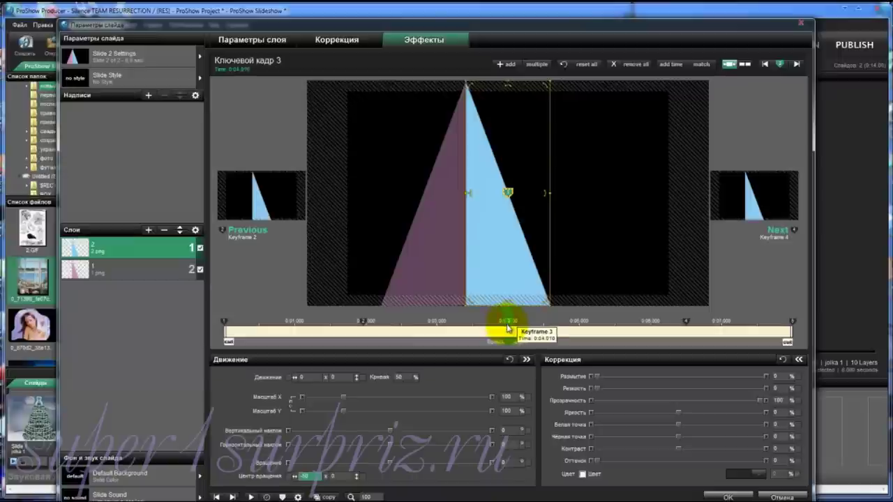
{"action": "left_click", "coordinate": [684, 324]}
{"action": "left_click_drag", "start_coordinate": [678, 324], "coordinate": [645, 320]}
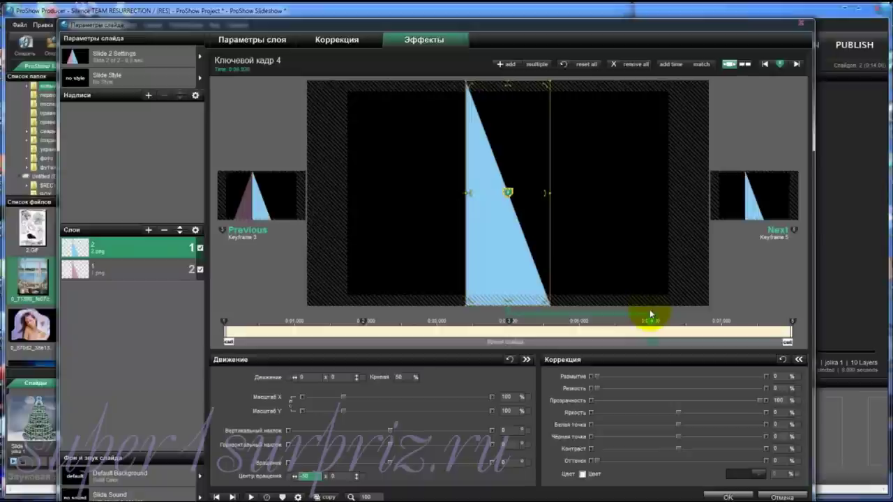
- Set the blue triangle's linear tilt Y to 90 degrees at keyframe 1 and 180 degrees at keyframe 2
{"action": "left_click", "coordinate": [224, 322]}
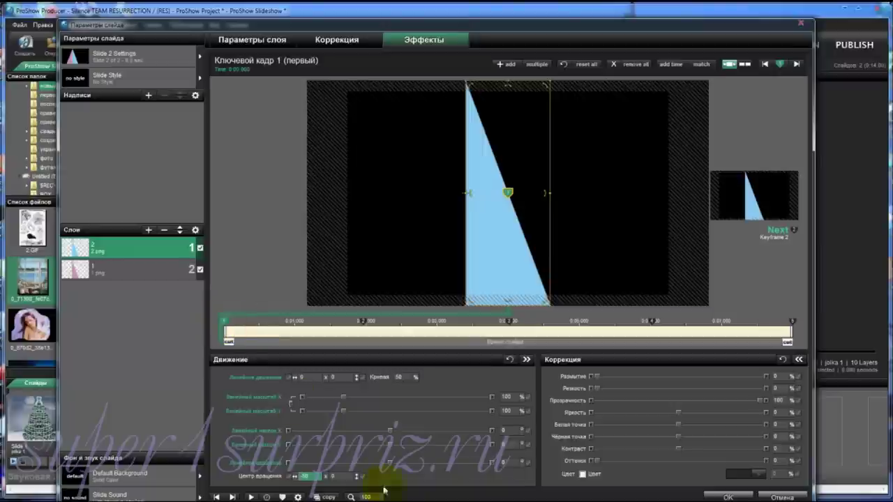
{"action": "left_click", "coordinate": [509, 446]}
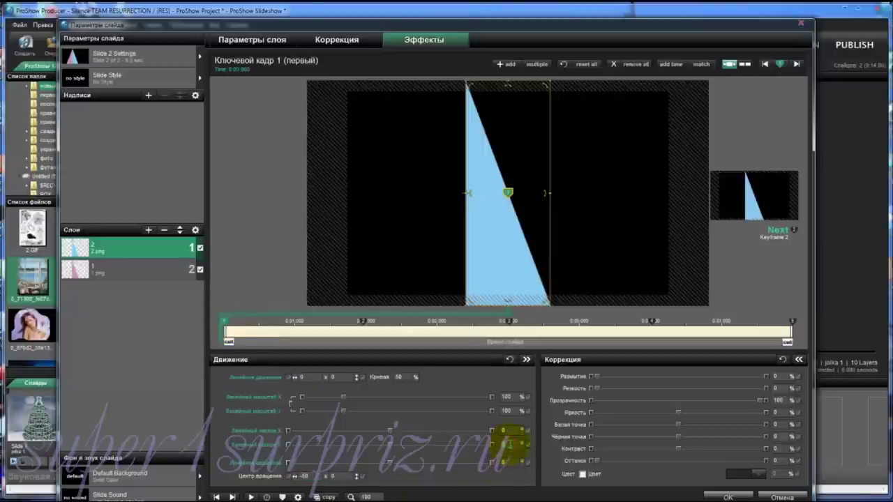
{"action": "key", "text": "Return"}
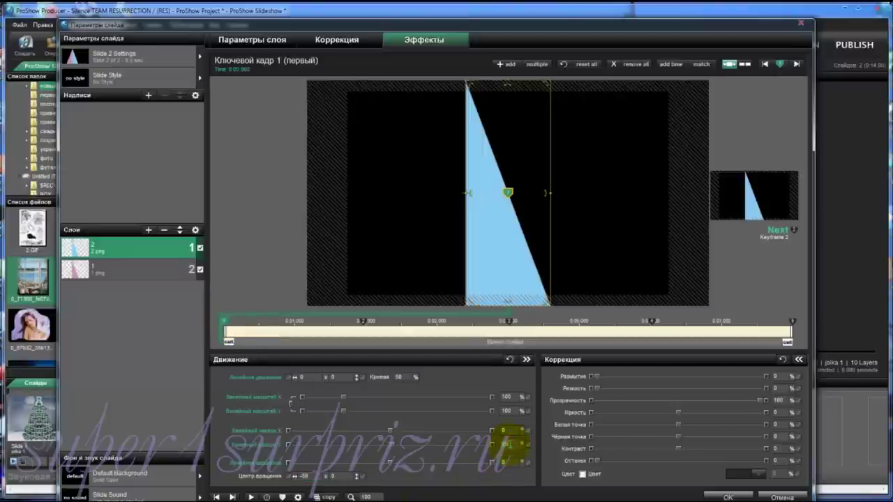
{"action": "left_click", "coordinate": [363, 322]}
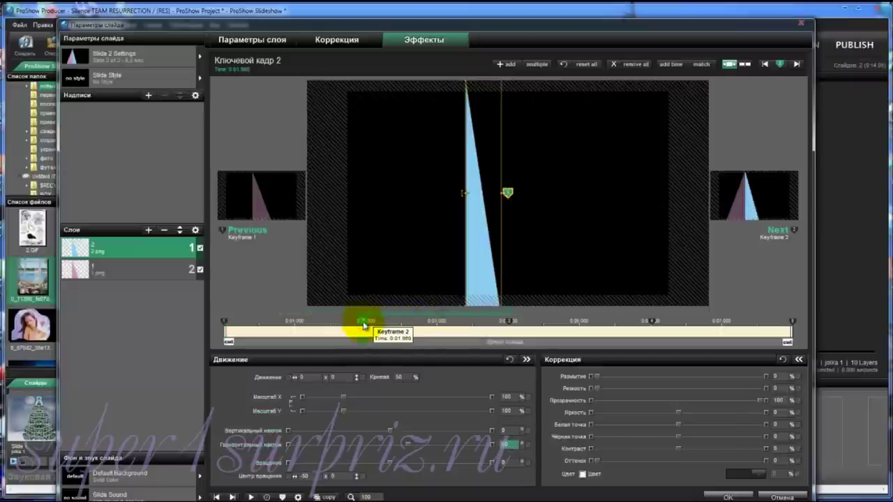
{"action": "key", "text": "Return"}
{"action": "key", "text": "Return"}
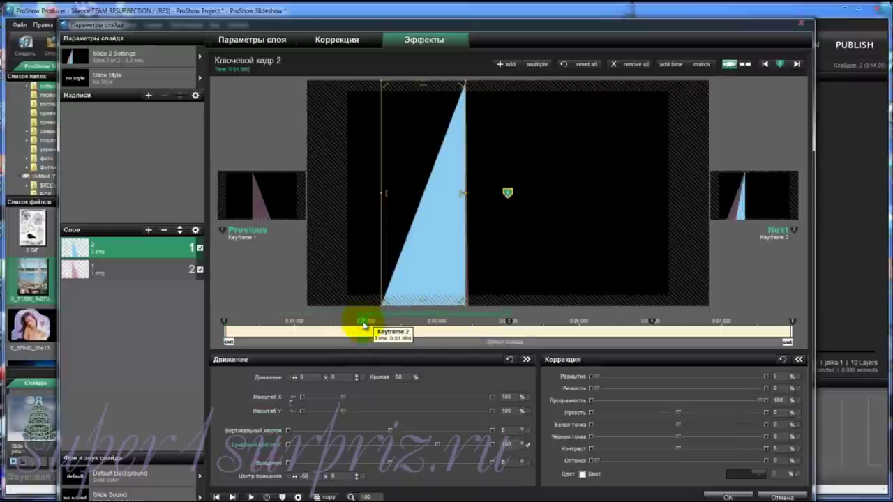
- Set the blue triangle's horizontal tilt to 270 degrees at keyframe 3, 360 degrees at keyframe 4 and 450 degrees at keyframe 5
{"action": "left_click", "coordinate": [512, 322]}
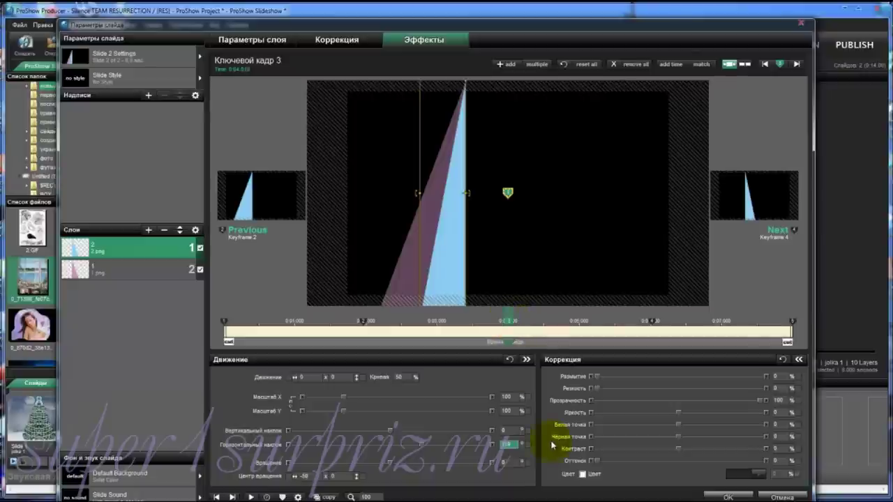
{"action": "type", "text": "270"}
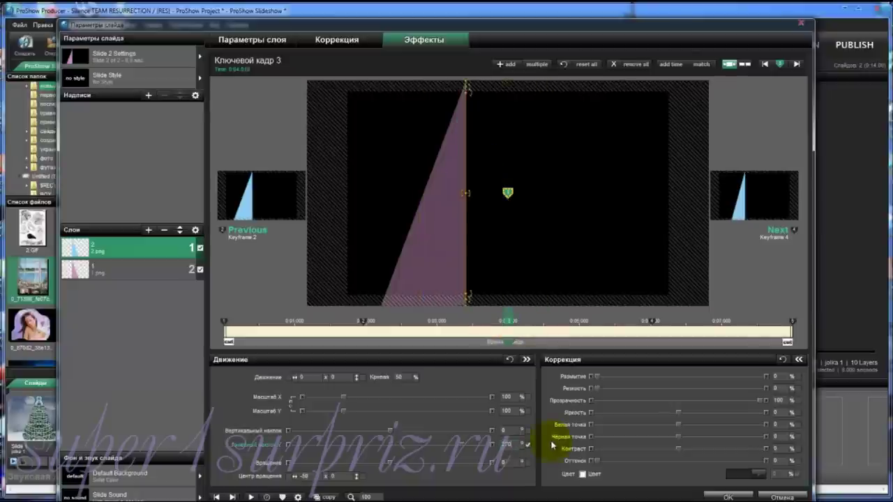
{"action": "left_click", "coordinate": [653, 322]}
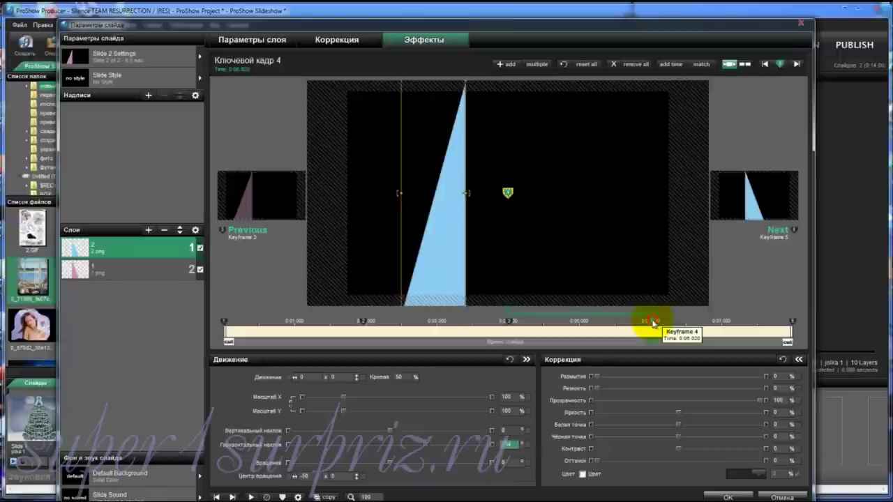
{"action": "type", "text": "350"}
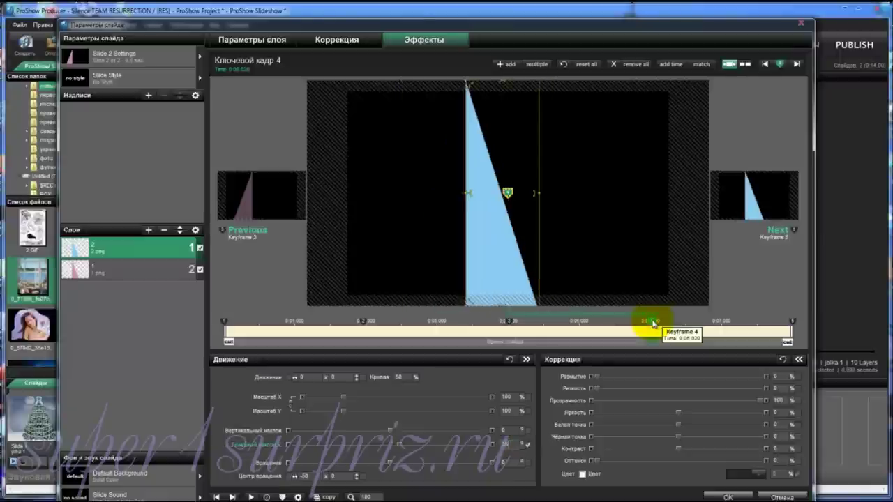
{"action": "left_click", "coordinate": [792, 322]}
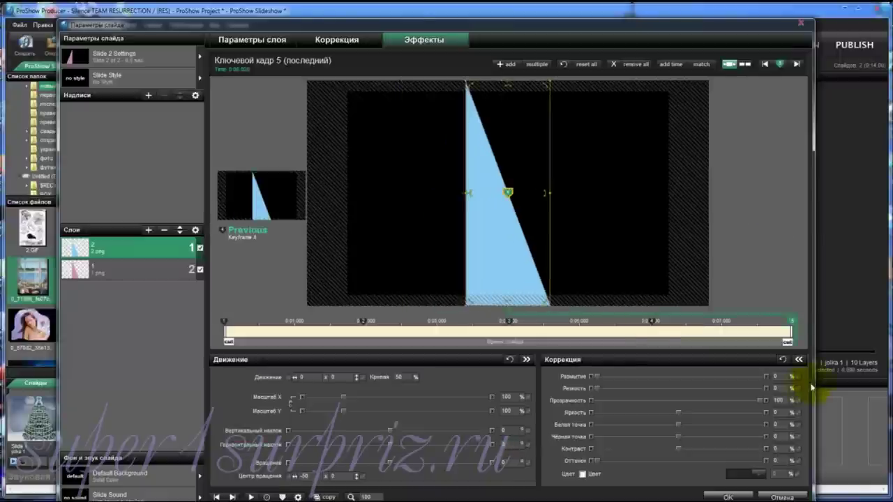
{"action": "left_click", "coordinate": [506, 444]}
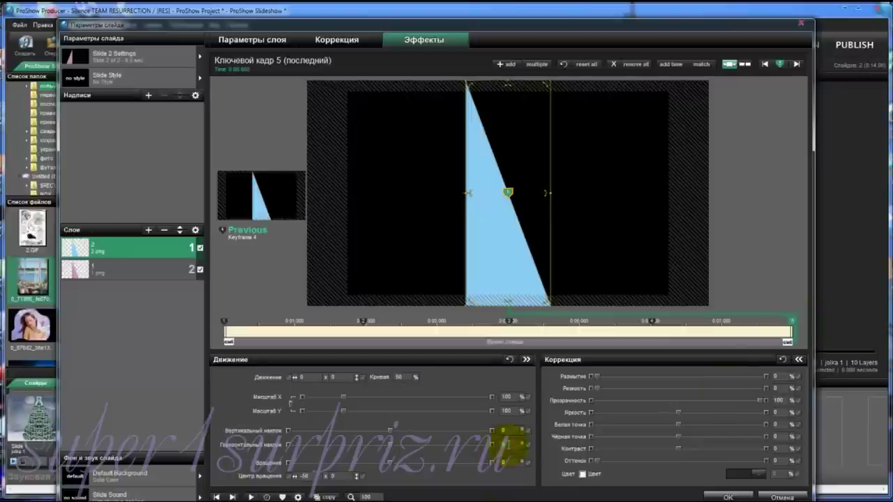
{"action": "scroll", "coordinate": [507, 444], "scroll_direction": "down", "scroll_amount": 5}
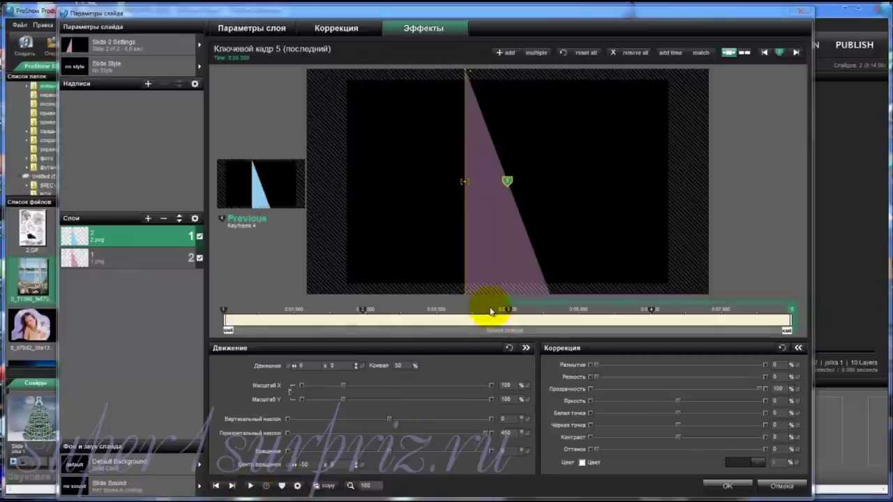
- Preview the slide and scrub from the start to just past 2 seconds to check how the two triangles overlap
{"action": "left_click", "coordinate": [250, 486]}
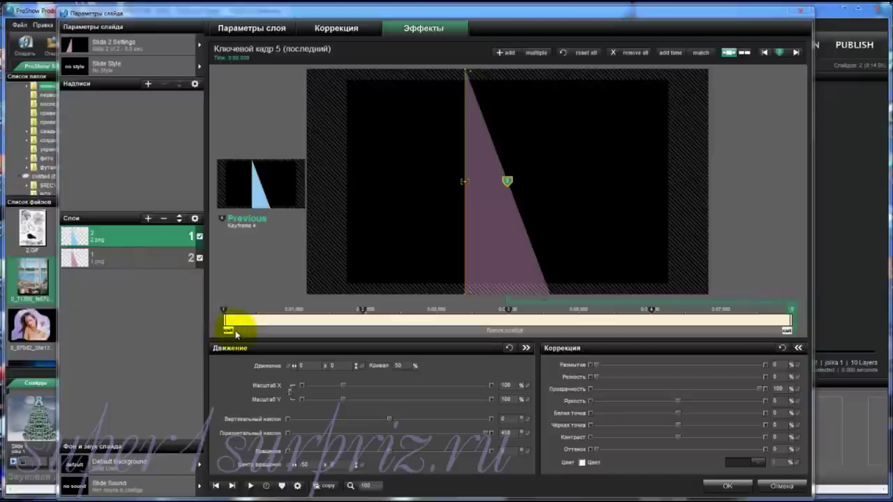
{"action": "left_click_drag", "start_coordinate": [235, 335], "coordinate": [366, 336]}
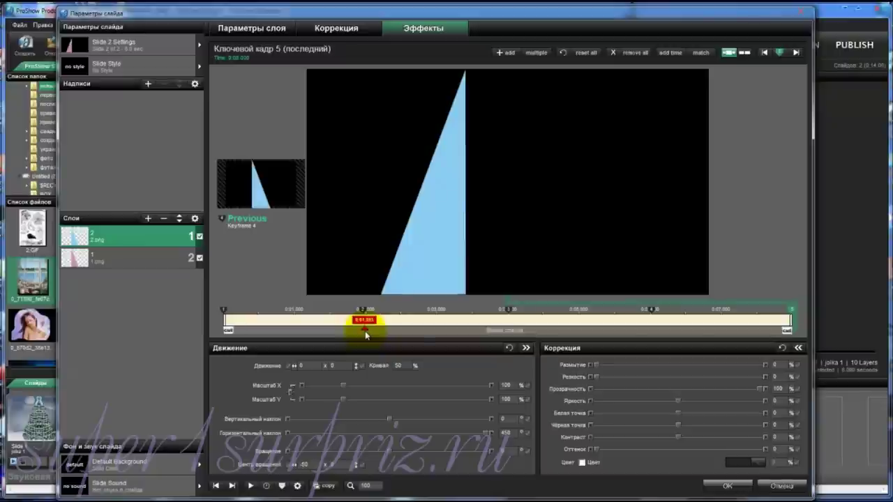
{"action": "left_click_drag", "start_coordinate": [365, 331], "coordinate": [379, 333]}
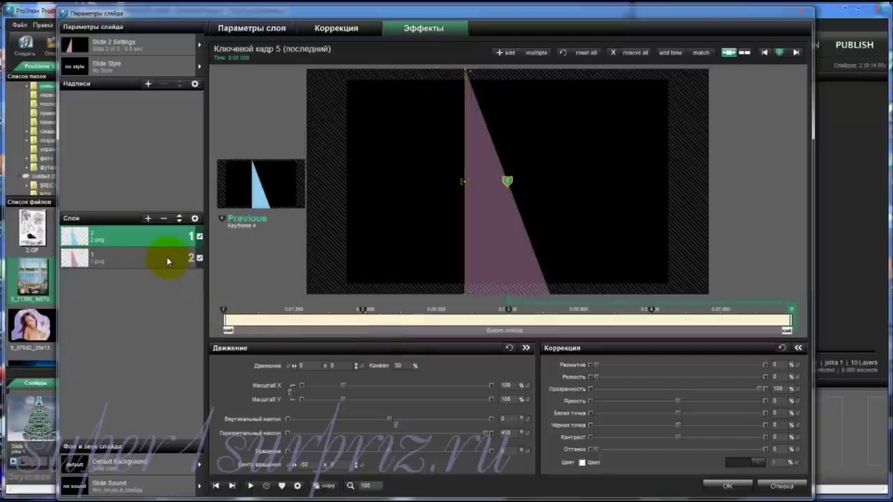
- Duplicate the pink triangle layer 1.png and move the copy above the blue 2.png layer
{"action": "left_click", "coordinate": [166, 257]}
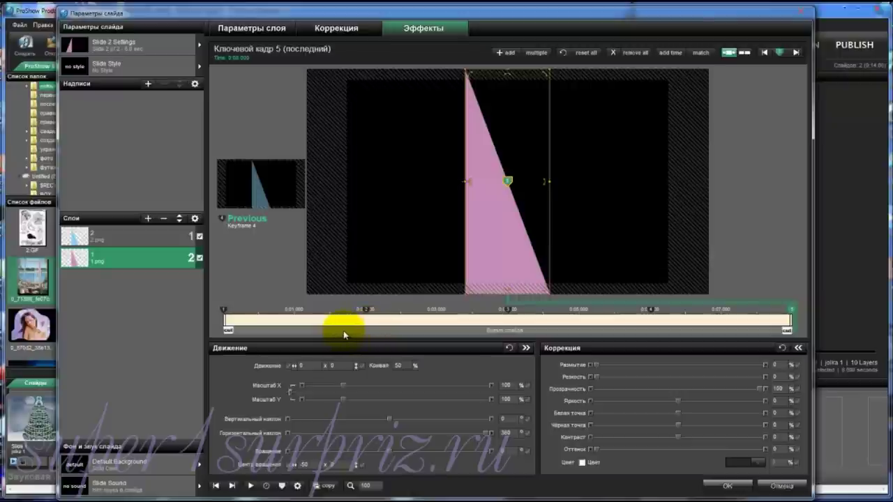
{"action": "right_click", "coordinate": [152, 262]}
{"action": "left_click", "coordinate": [181, 300]}
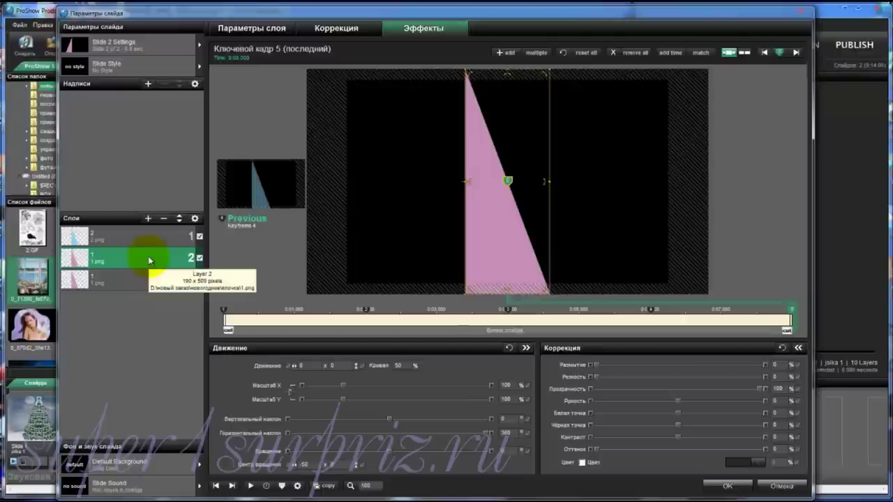
{"action": "left_click", "coordinate": [179, 218]}
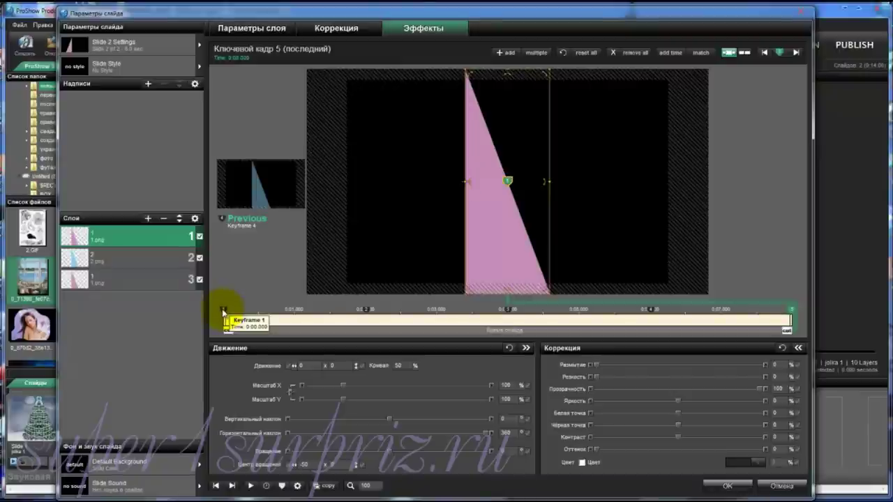
- Delete the first keyframe of the topmost pink triangle copy and scrub through the first 2 seconds to check its start
{"action": "left_click", "coordinate": [223, 312]}
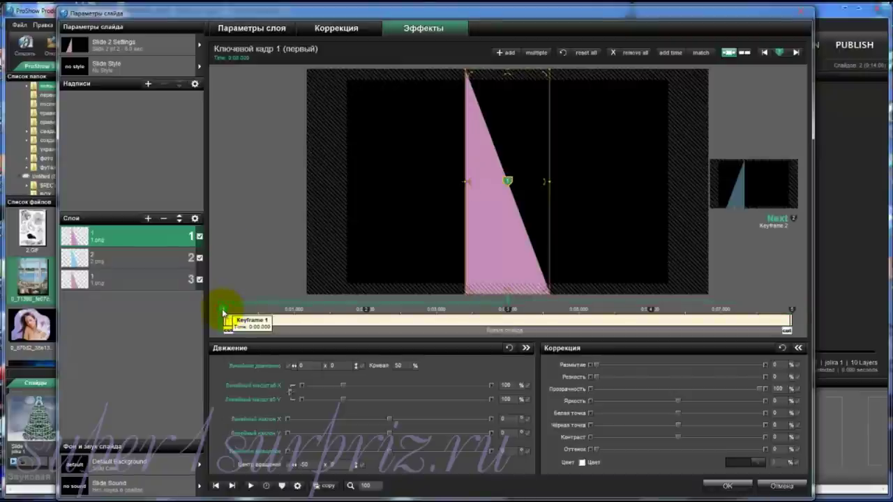
{"action": "right_click", "coordinate": [224, 312]}
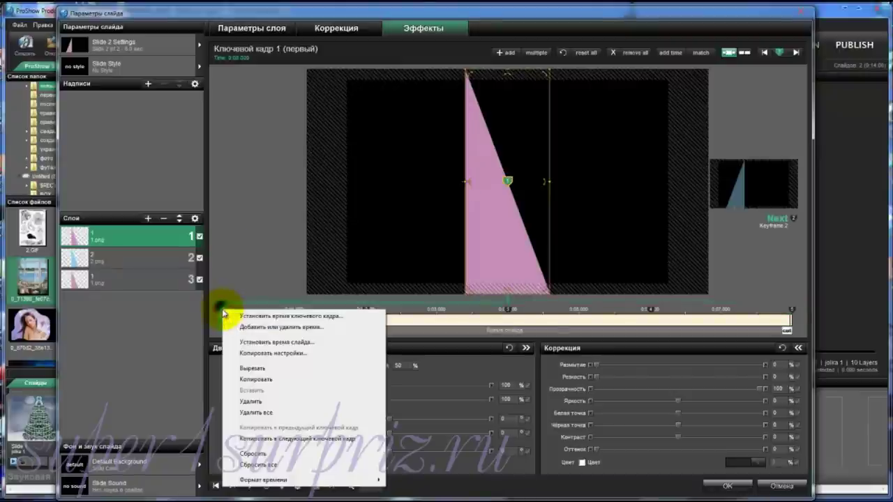
{"action": "left_click", "coordinate": [252, 402]}
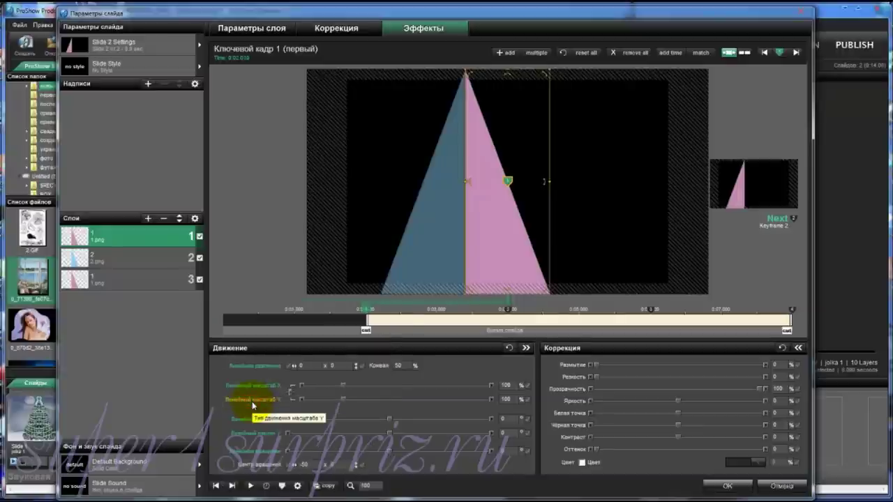
{"action": "left_click", "coordinate": [226, 333]}
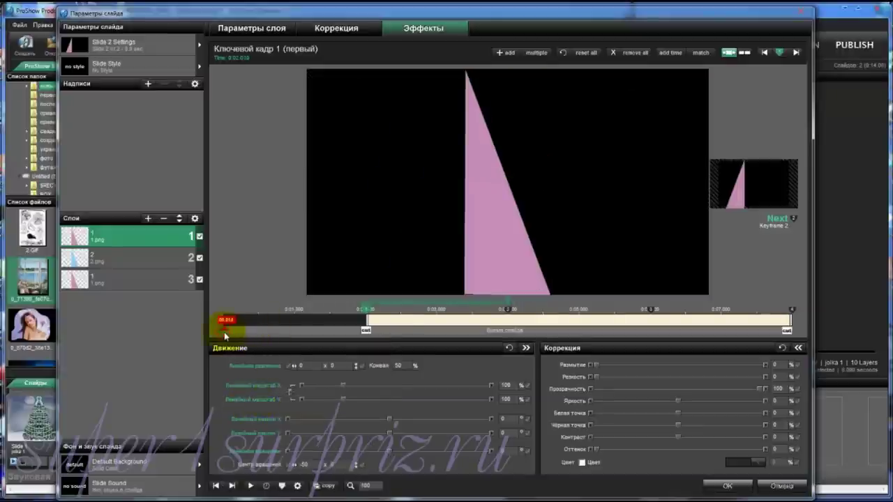
{"action": "mouse_move", "coordinate": [224, 332]}
{"action": "left_mouse_down"}
{"action": "mouse_move", "coordinate": [386, 337]}
{"action": "mouse_move", "coordinate": [363, 340]}
{"action": "mouse_move", "coordinate": [375, 342]}
{"action": "left_mouse_up"}
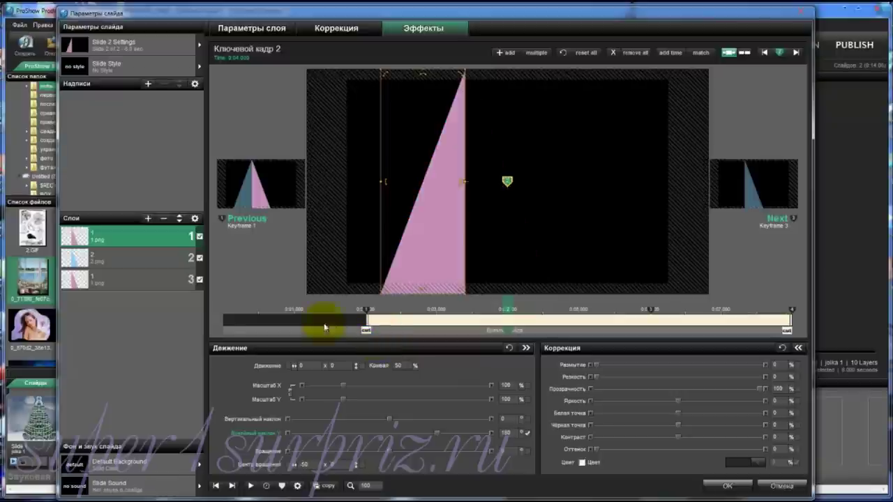
- Check the original pink layer's tilt at keyframe 2 and set the topmost pink copy's linear tilt Y to 90 degrees at its first keyframe
{"action": "left_click", "coordinate": [144, 280]}
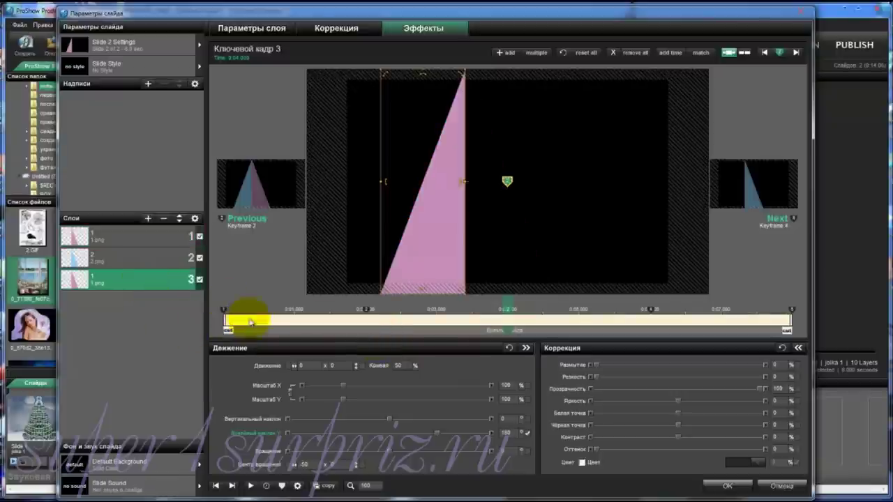
{"action": "left_click", "coordinate": [365, 309]}
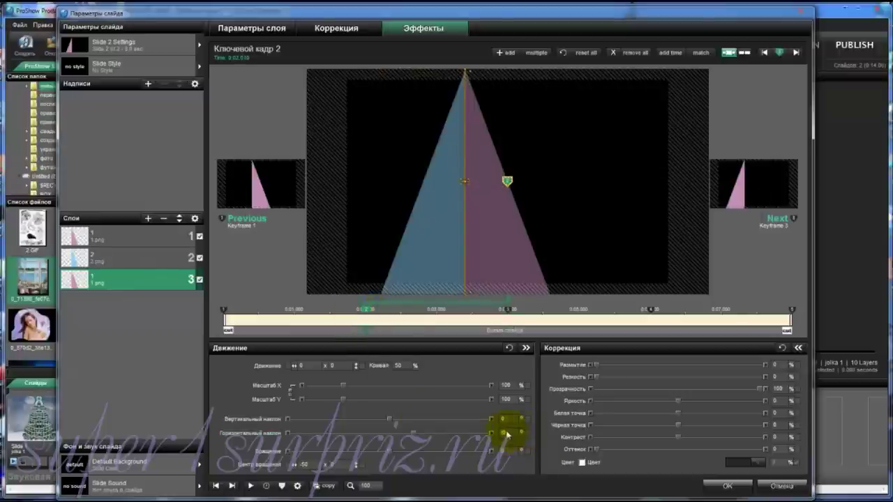
{"action": "left_click", "coordinate": [135, 239]}
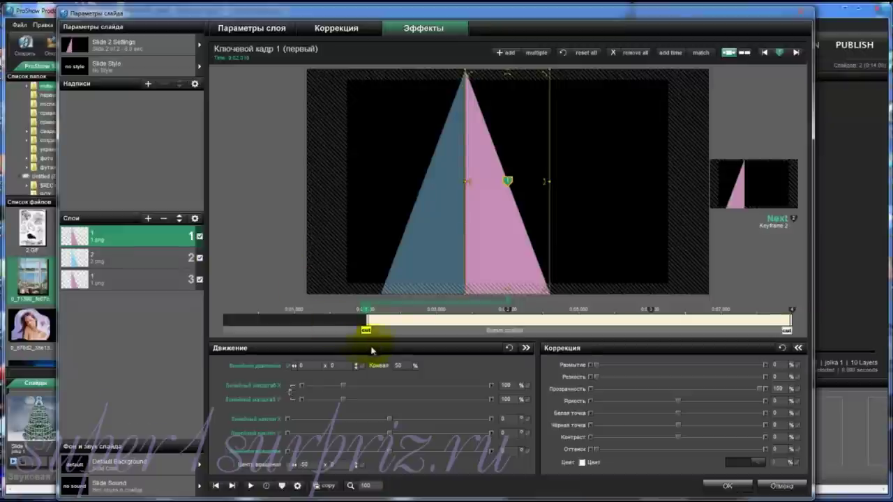
{"action": "left_click", "coordinate": [506, 433]}
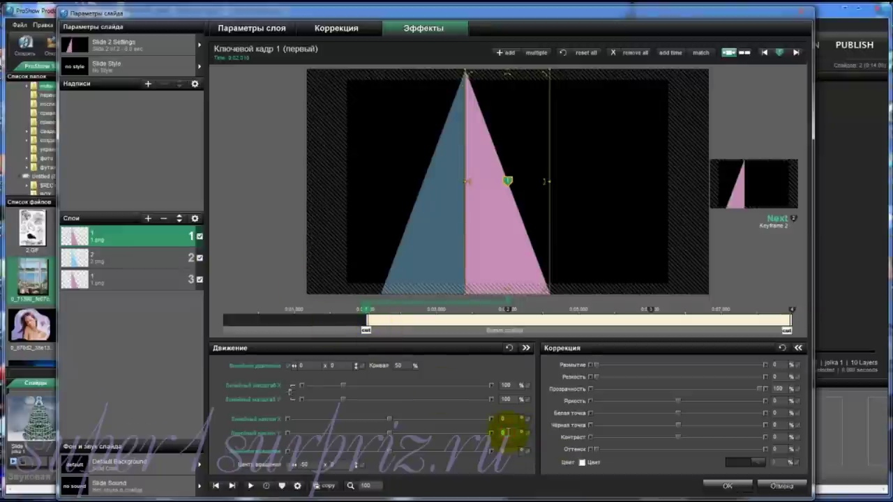
{"action": "type", "text": "90"}
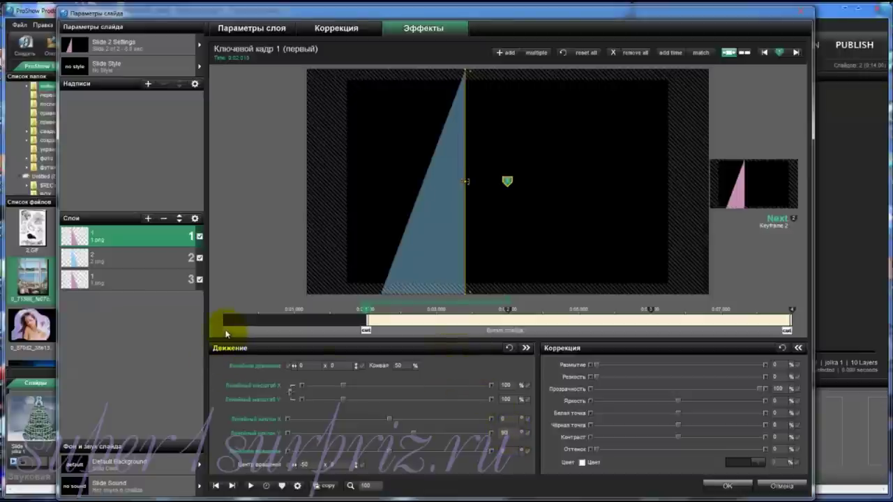
- Scrub to about 6 seconds, delete the topmost pink copy's last keyframe and preview the slide
{"action": "mouse_move", "coordinate": [225, 335]}
{"action": "left_mouse_down"}
{"action": "mouse_move", "coordinate": [401, 328]}
{"action": "mouse_move", "coordinate": [582, 342]}
{"action": "mouse_move", "coordinate": [663, 333]}
{"action": "left_mouse_up"}
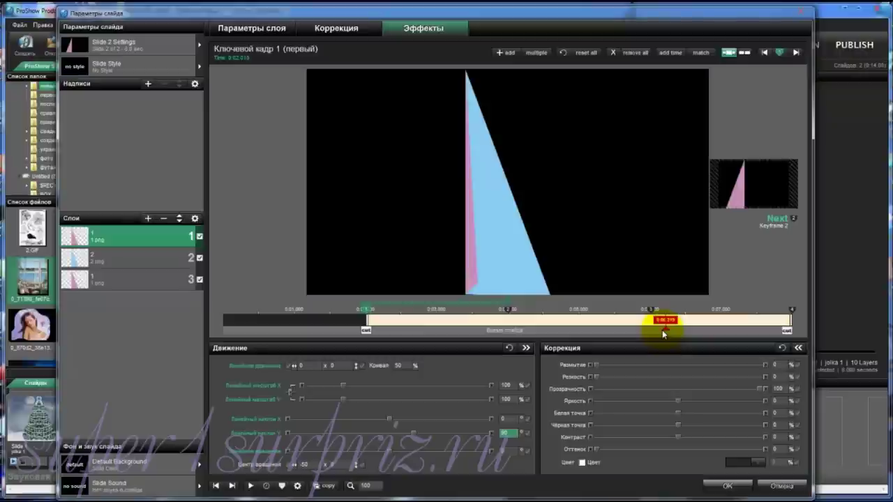
{"action": "left_click_drag", "start_coordinate": [662, 330], "coordinate": [650, 338]}
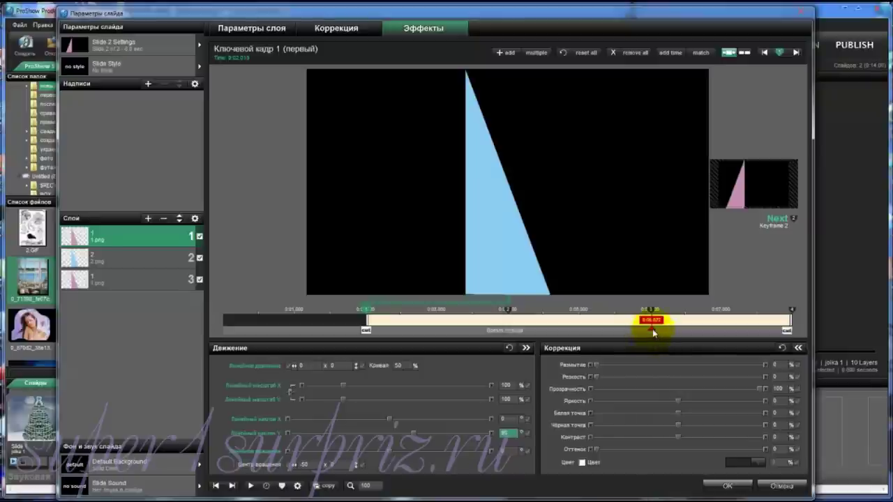
{"action": "left_click", "coordinate": [791, 312]}
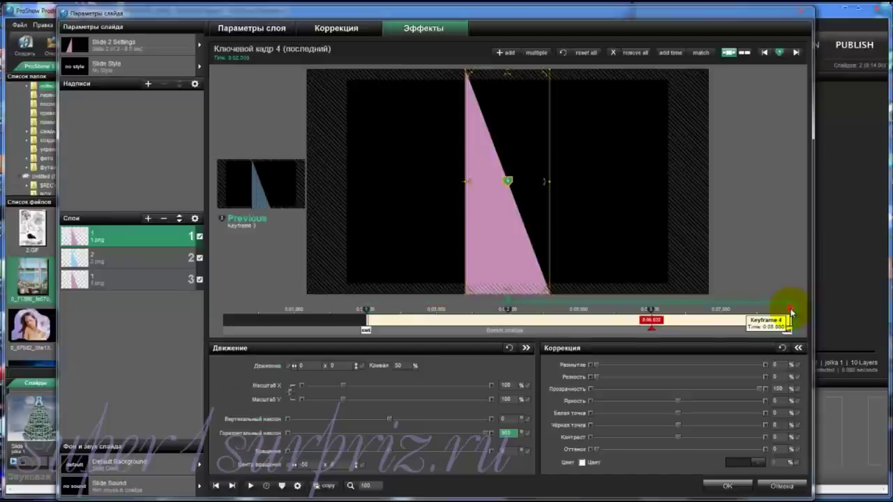
{"action": "right_click", "coordinate": [791, 312]}
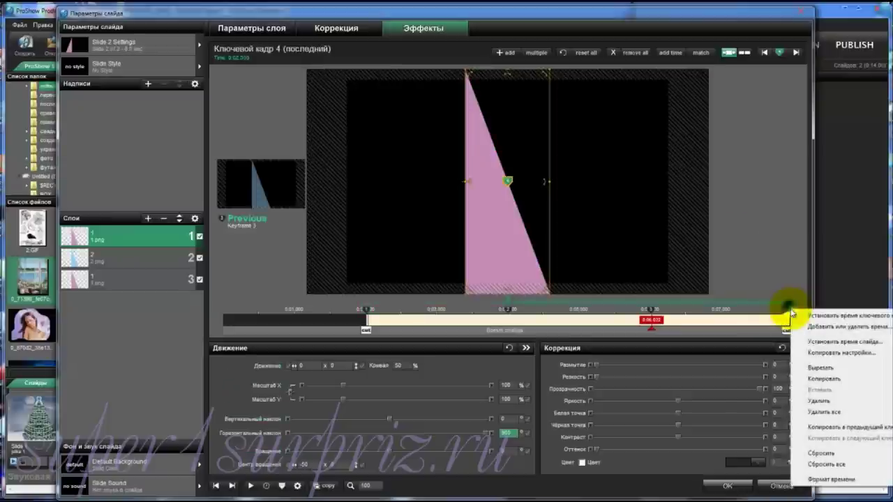
{"action": "left_click", "coordinate": [820, 403]}
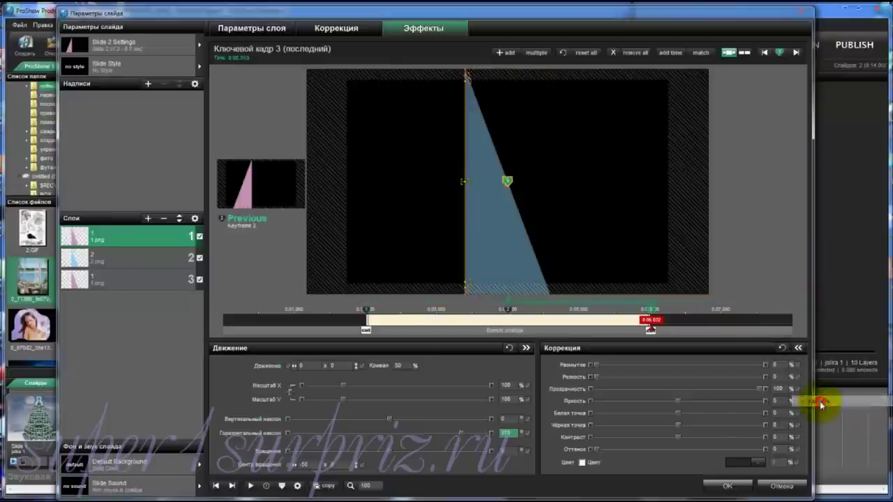
{"action": "left_click", "coordinate": [250, 486]}
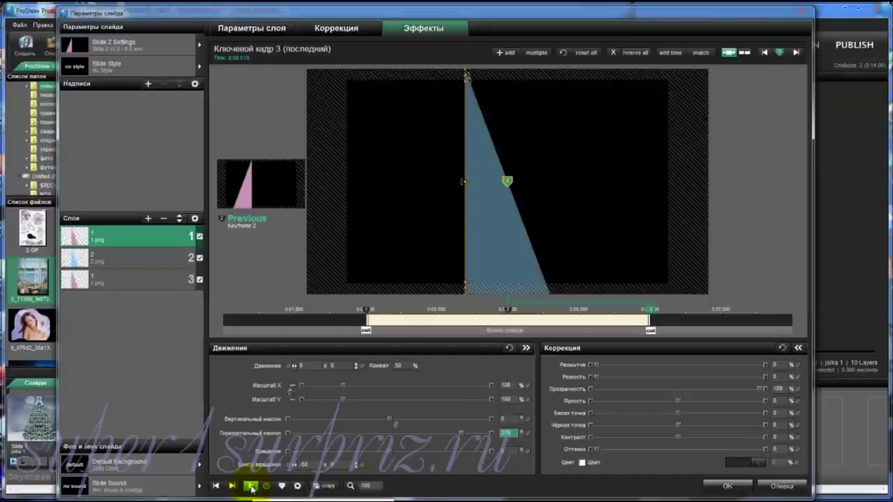
- Add the green triangle image 3.png to the slide as a new layer
{"action": "left_click", "coordinate": [149, 220]}
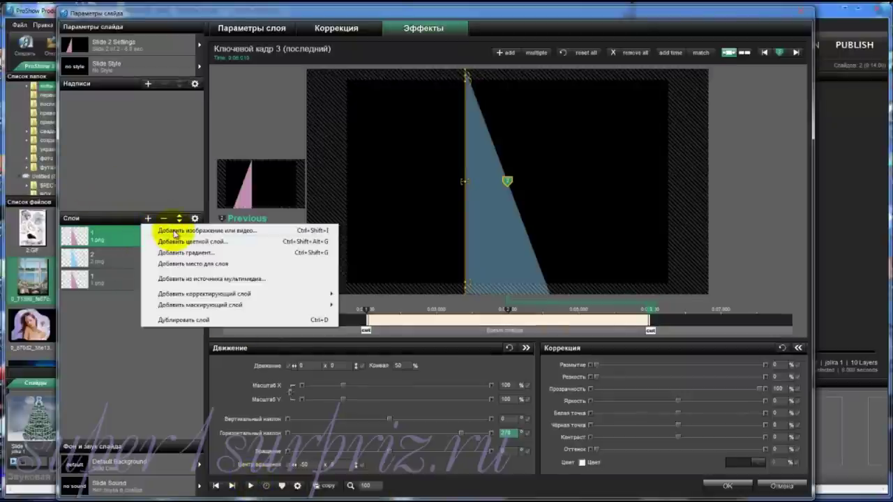
{"action": "left_click", "coordinate": [174, 232]}
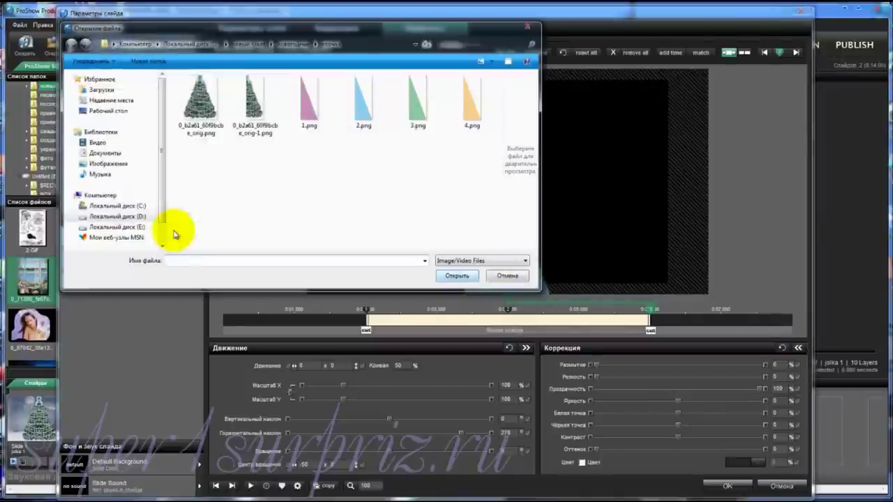
{"action": "left_click", "coordinate": [415, 108]}
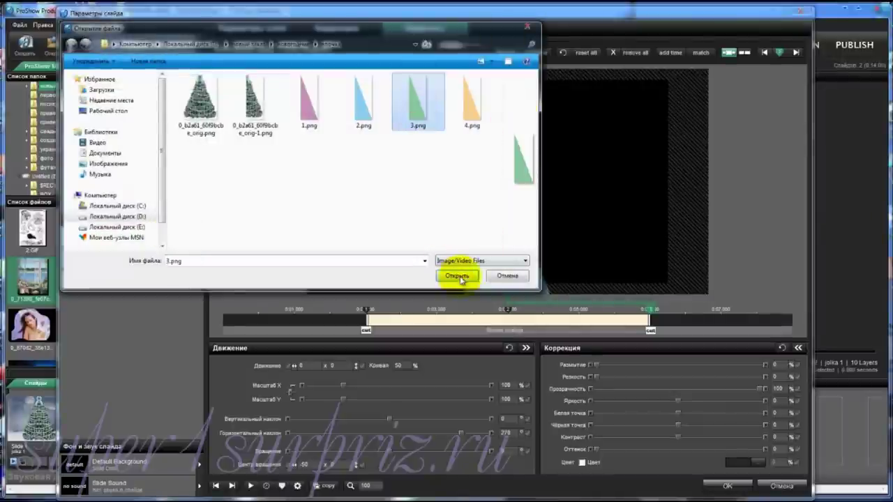
{"action": "left_click", "coordinate": [457, 275]}
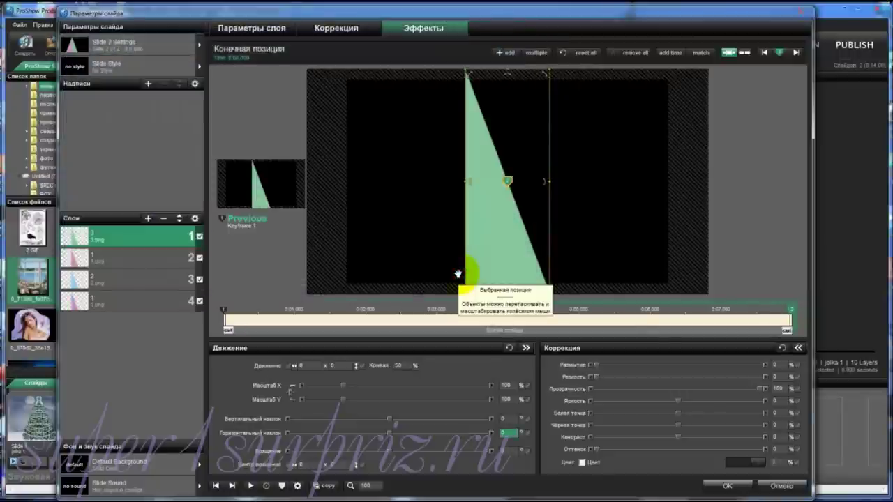
- Set the green triangle layer's horizontal rotation centre to 50 at the last keyframe and copy it to the previous keyframe
{"action": "left_click", "coordinate": [310, 464]}
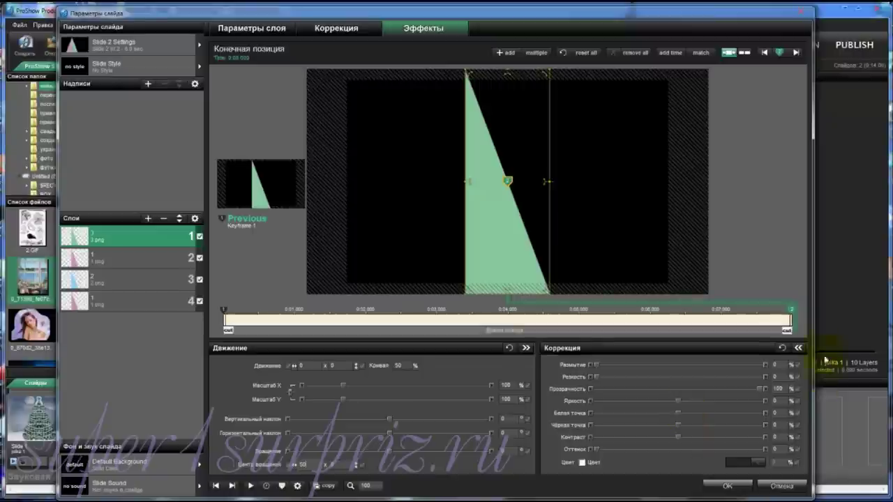
{"action": "right_click", "coordinate": [791, 308]}
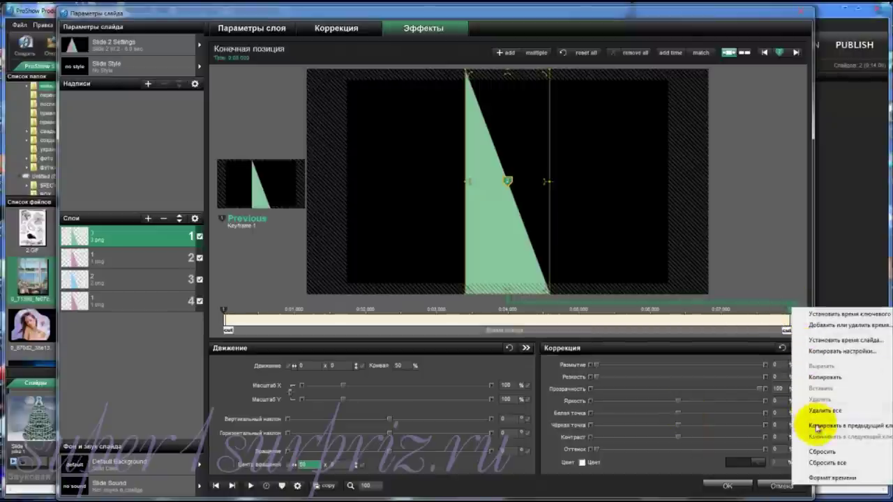
{"action": "left_click", "coordinate": [820, 428]}
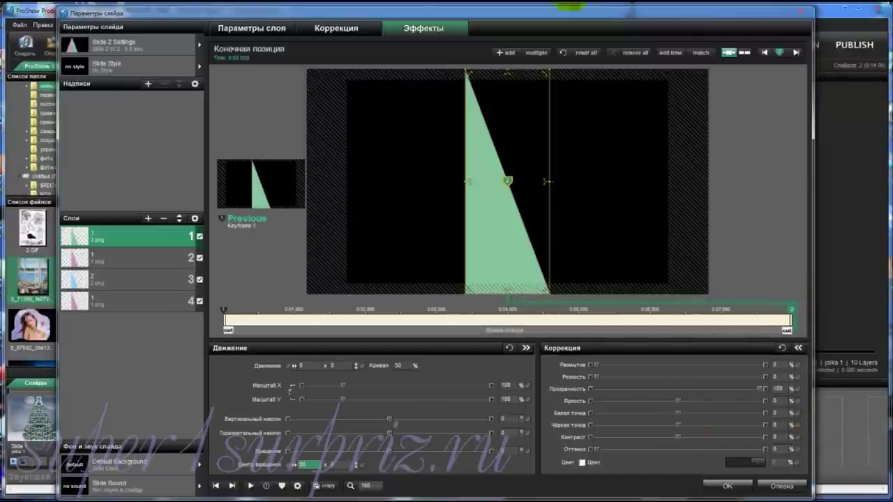
- Add three intermediate keyframes to the green triangle layer and place them at 2, 4 and about 6 seconds
{"action": "left_click", "coordinate": [512, 55]}
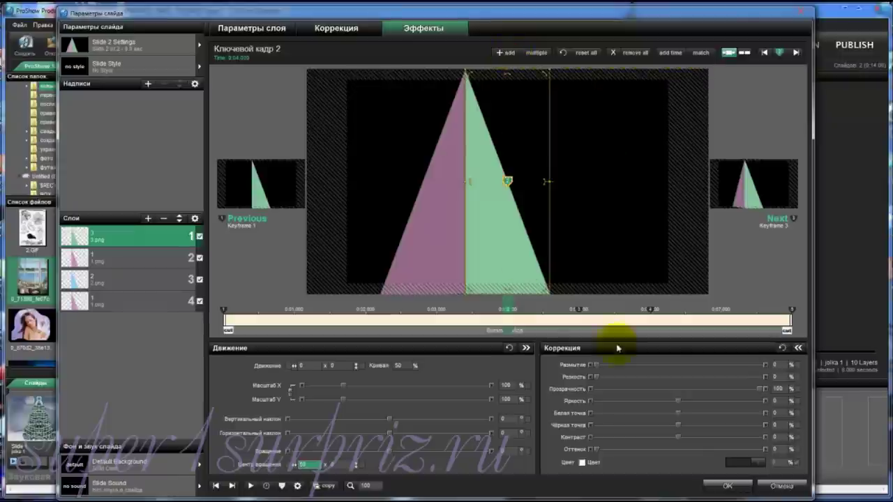
{"action": "left_click", "coordinate": [651, 314]}
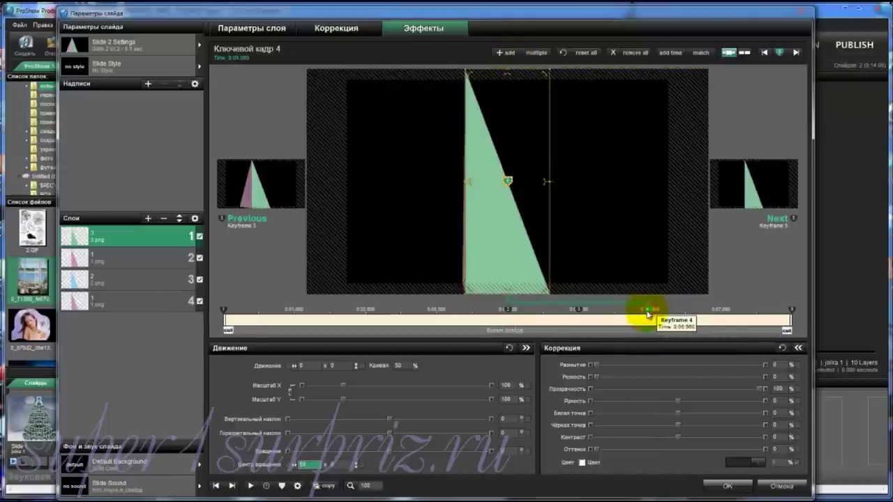
{"action": "left_click", "coordinate": [504, 314]}
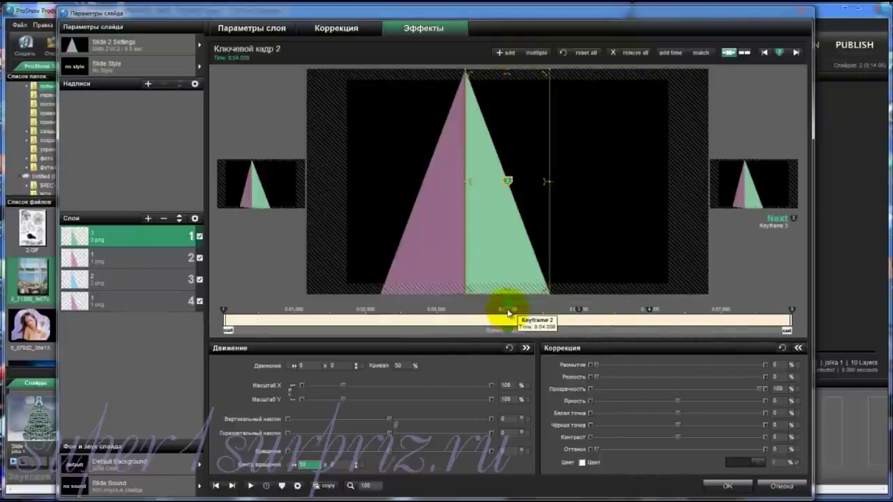
{"action": "left_click", "coordinate": [367, 314]}
{"action": "left_click_drag", "start_coordinate": [367, 314], "coordinate": [359, 315]}
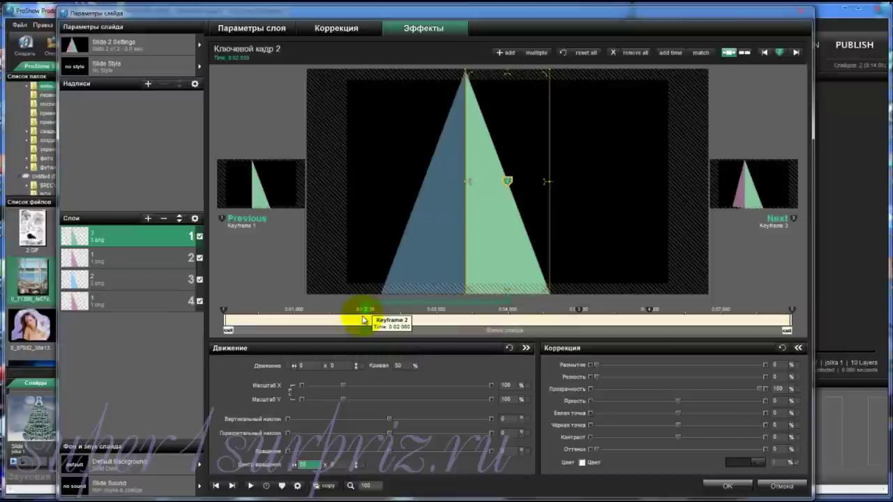
{"action": "left_click_drag", "start_coordinate": [576, 312], "coordinate": [507, 315]}
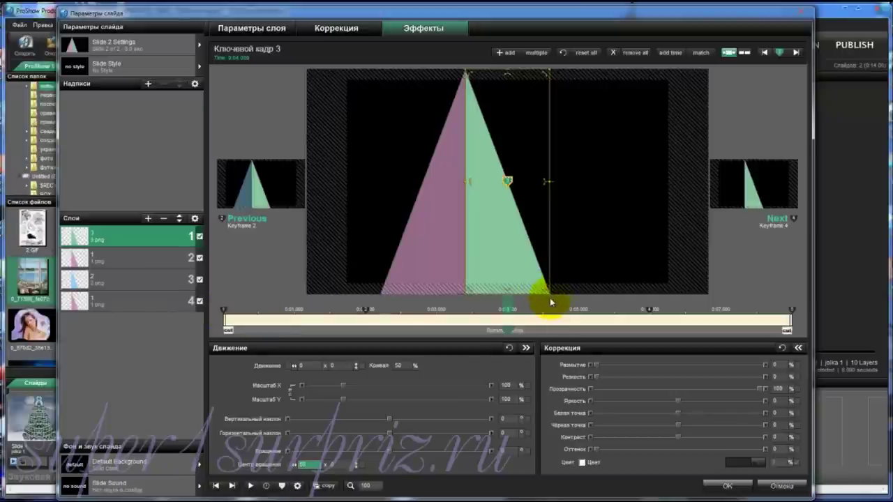
- At the green layer's first keyframe, set the linear tilt Y to 180 degrees and the horizontal rotation centre to -50
{"action": "left_click", "coordinate": [224, 312]}
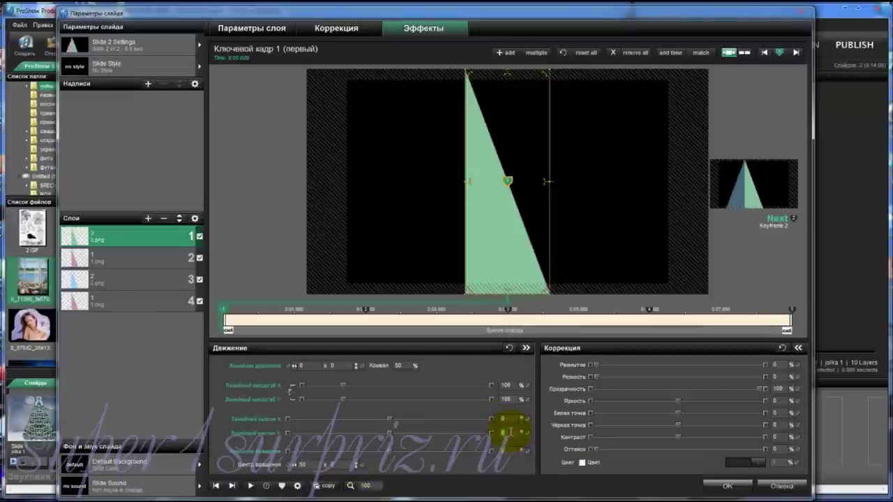
{"action": "type", "text": "180"}
{"action": "key", "text": "Return"}
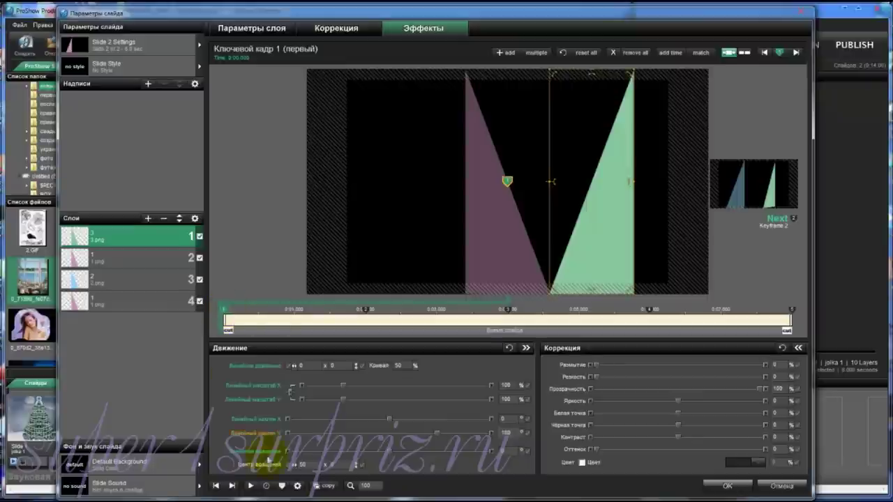
{"action": "left_click", "coordinate": [308, 464]}
{"action": "type", "text": "-50"}
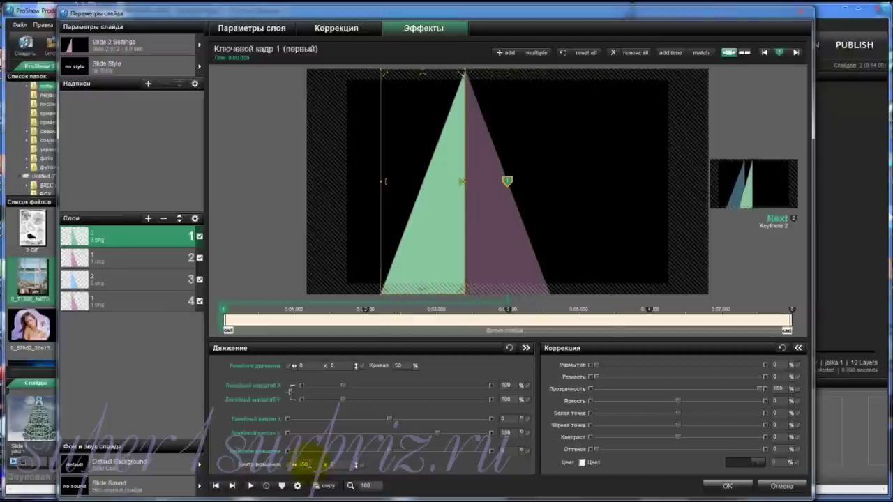
- Set the green layer's horizontal rotation centre to -50 at keyframes 2, 3, 4 and 5
{"action": "left_click", "coordinate": [367, 309]}
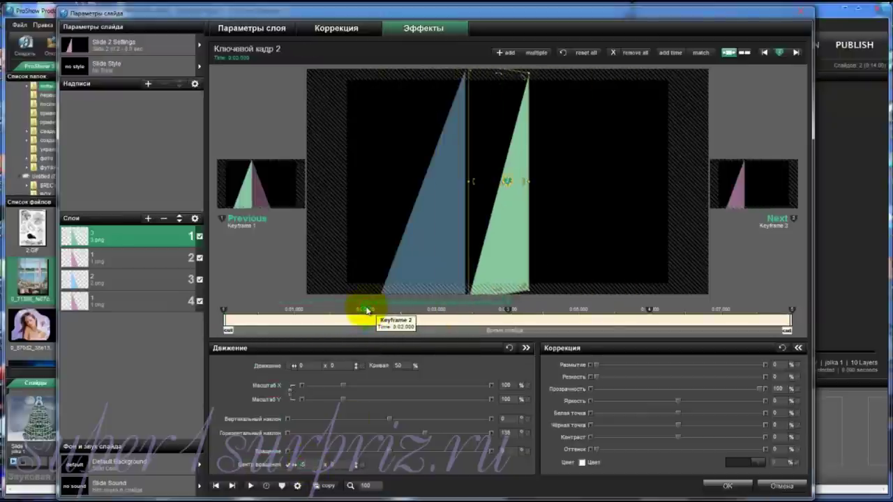
{"action": "left_click", "coordinate": [508, 310]}
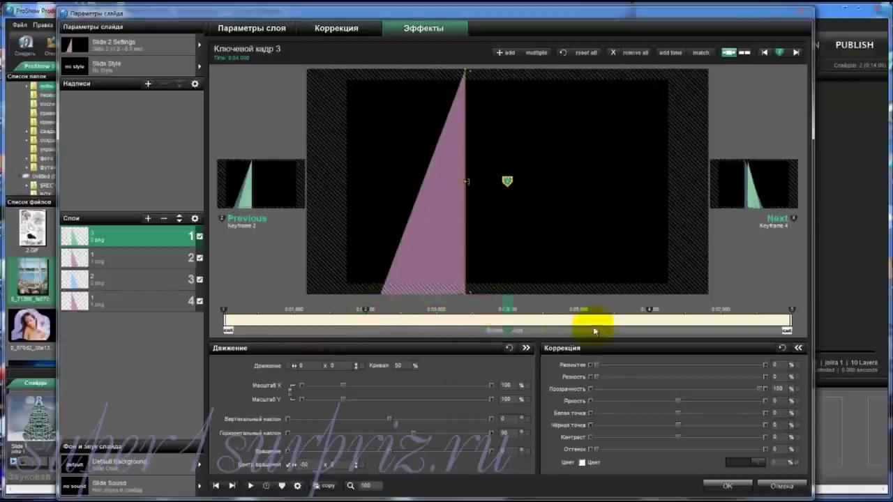
{"action": "left_click", "coordinate": [649, 309]}
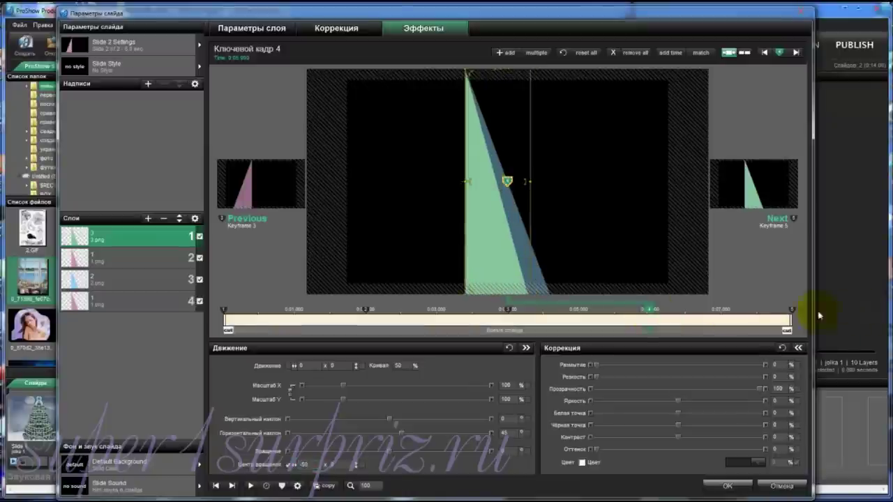
{"action": "left_click", "coordinate": [791, 310]}
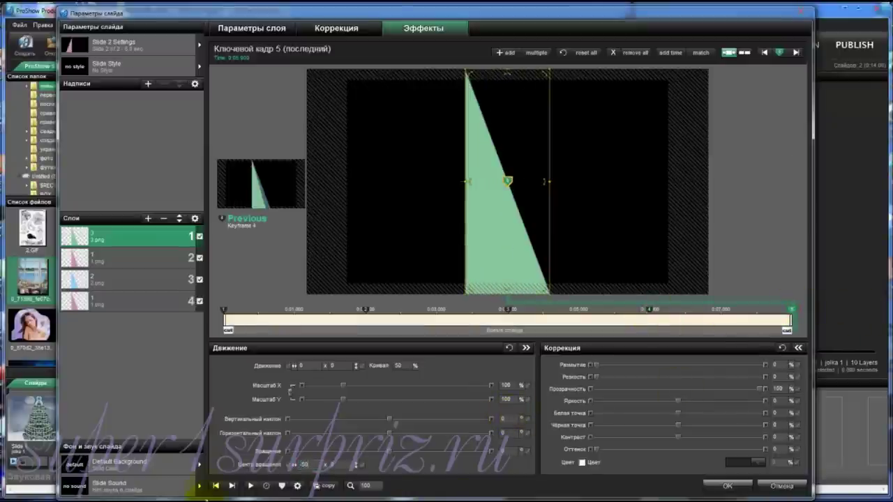
- Make the green layer's Y tilt linear at keyframes 2 and 3, setting it to 360 degrees at keyframe 3
{"action": "left_click", "coordinate": [225, 312]}
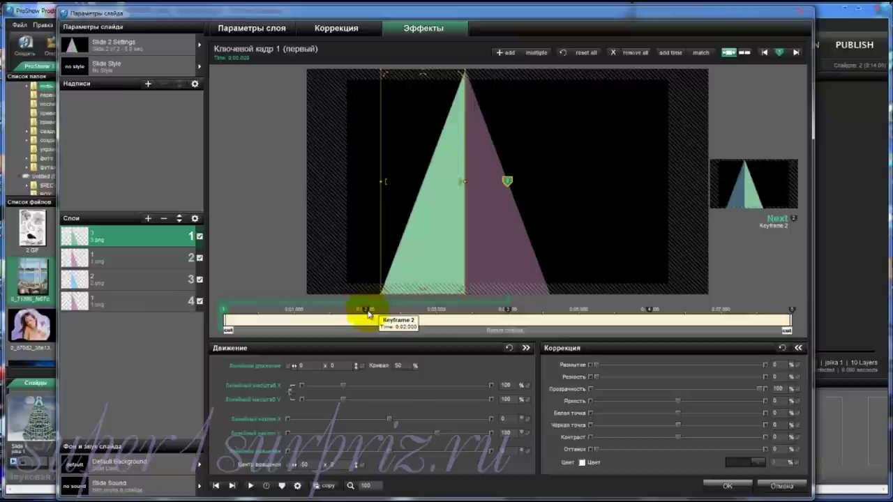
{"action": "left_click", "coordinate": [365, 311]}
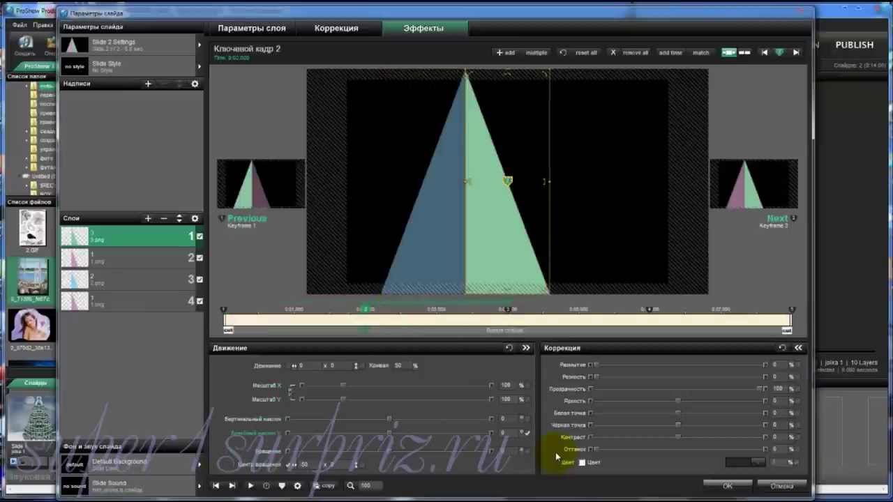
{"action": "left_click", "coordinate": [509, 310]}
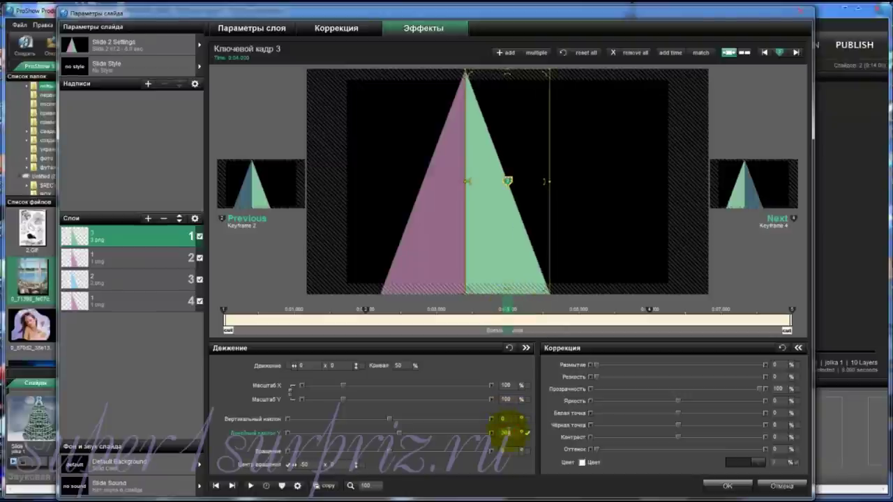
- Set the green layer's Y tilt to 450 degrees with linear motion at keyframe 4 and to 540 degrees at the last keyframe
{"action": "left_click", "coordinate": [650, 310]}
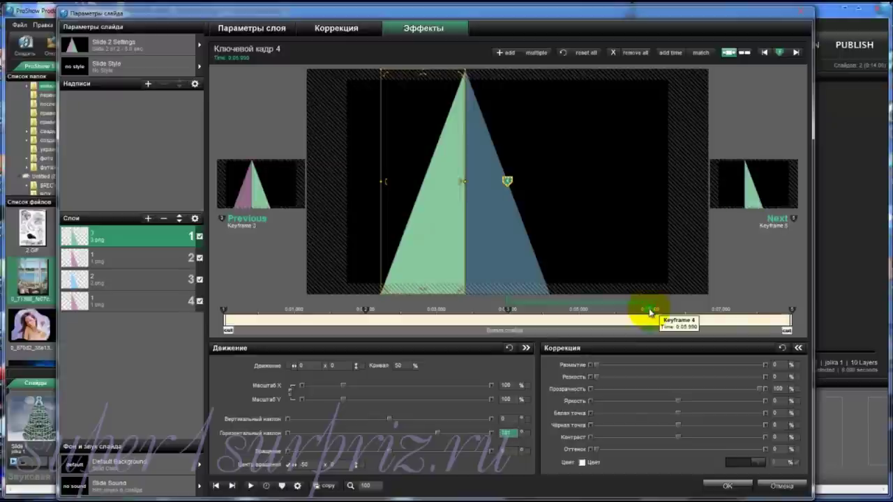
{"action": "type", "text": "450"}
{"action": "key", "text": "Return"}
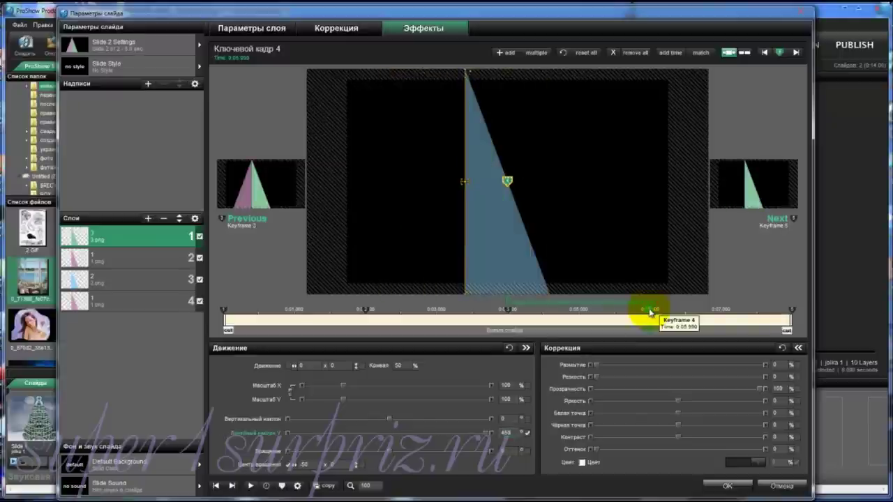
{"action": "left_click", "coordinate": [792, 312]}
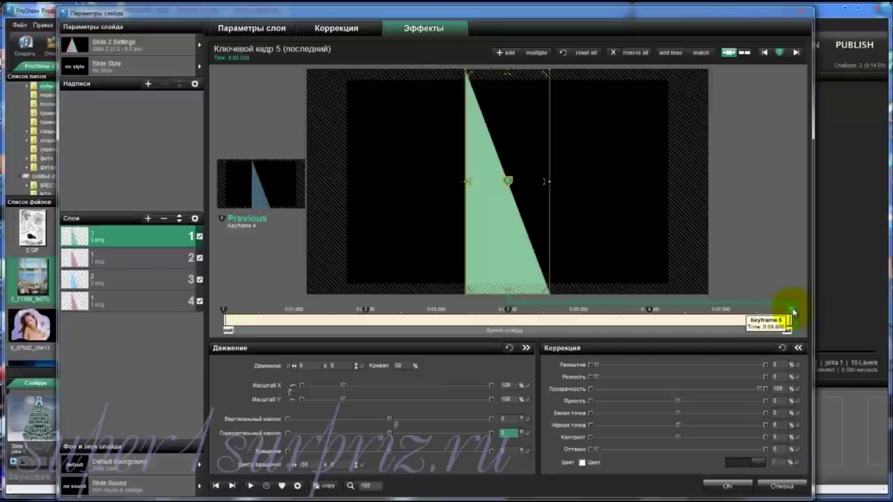
{"action": "type", "text": "540"}
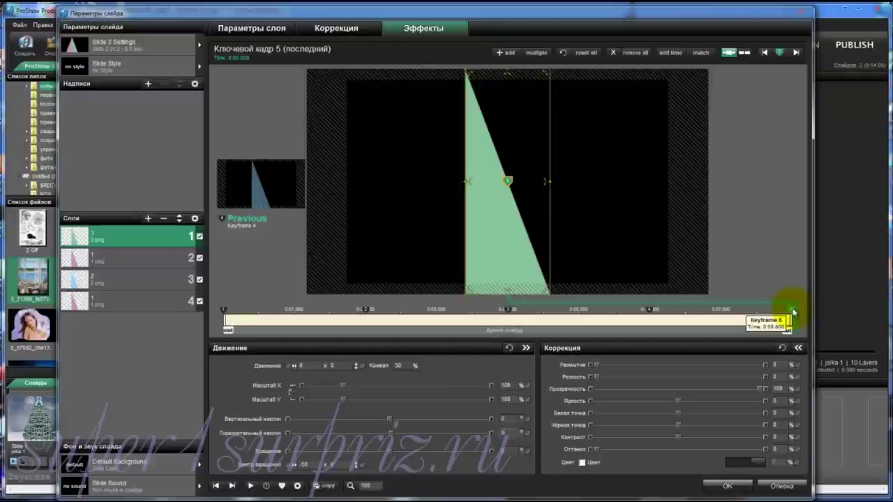
{"action": "key", "text": "Return"}
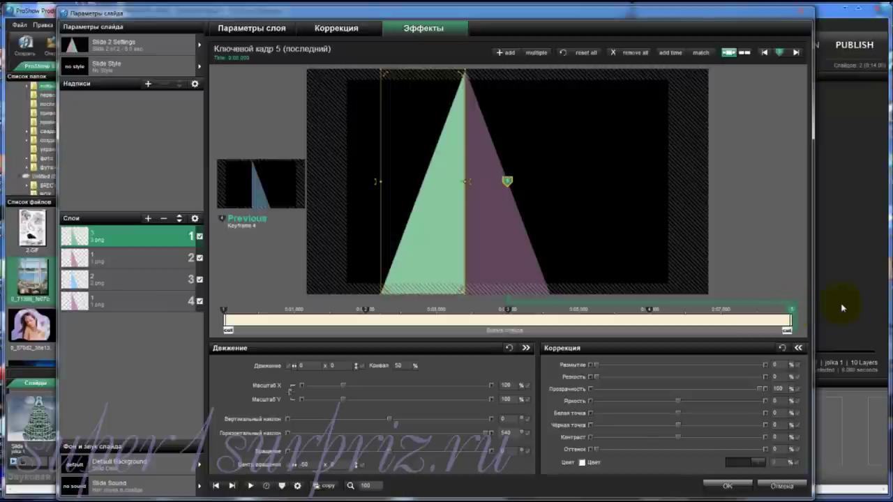
- Preview the slide and move the green triangle layer down to the bottom of the layer stack
{"action": "left_click", "coordinate": [250, 487]}
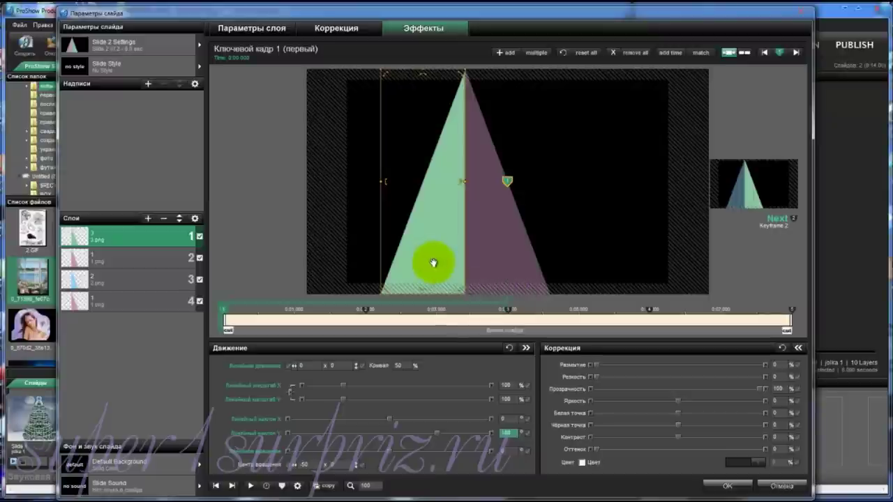
{"action": "left_click", "coordinate": [143, 238]}
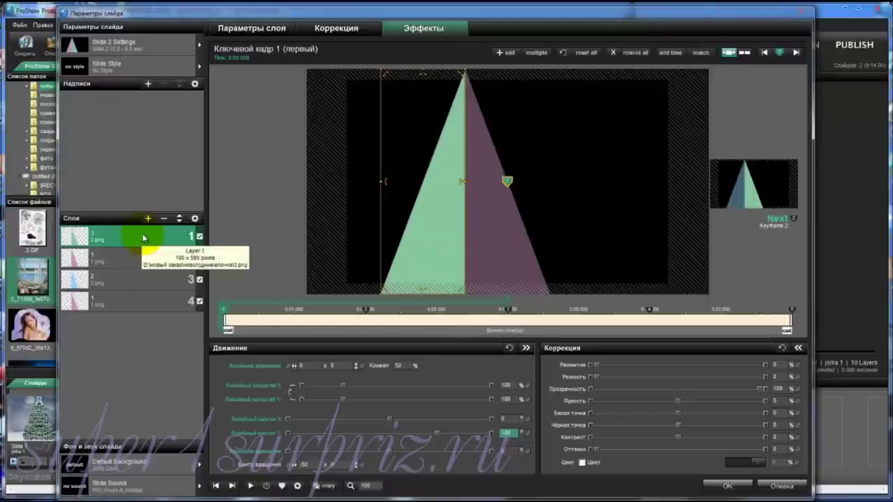
{"action": "left_click", "coordinate": [180, 221]}
{"action": "left_click", "coordinate": [179, 221]}
{"action": "left_click", "coordinate": [179, 220]}
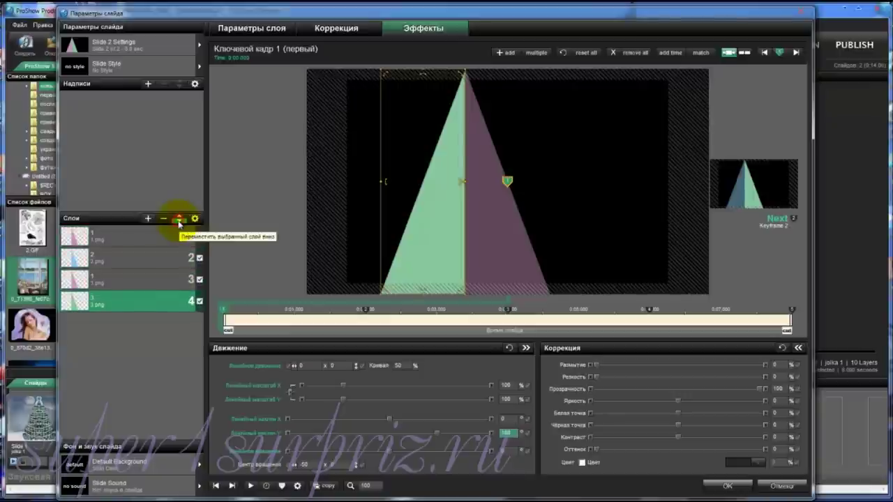
- Scrub the first moments of the slide and play it through to check the new layer order
{"action": "left_click", "coordinate": [236, 333]}
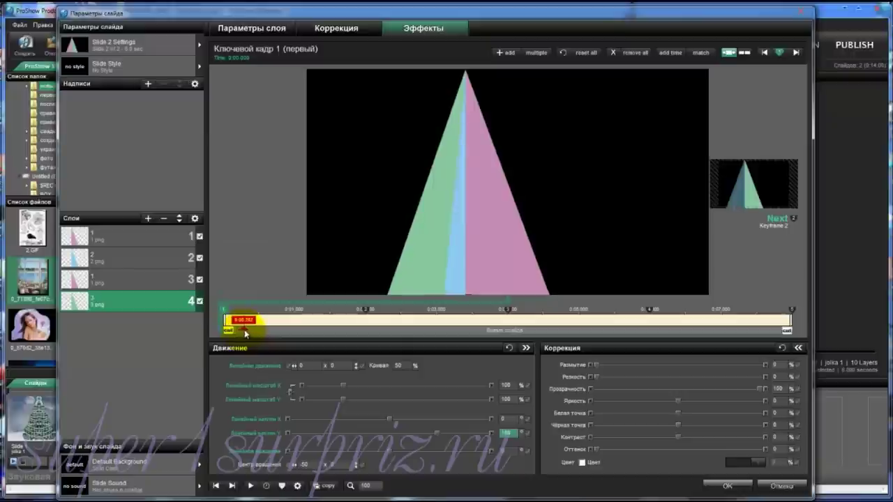
{"action": "left_click", "coordinate": [251, 486]}
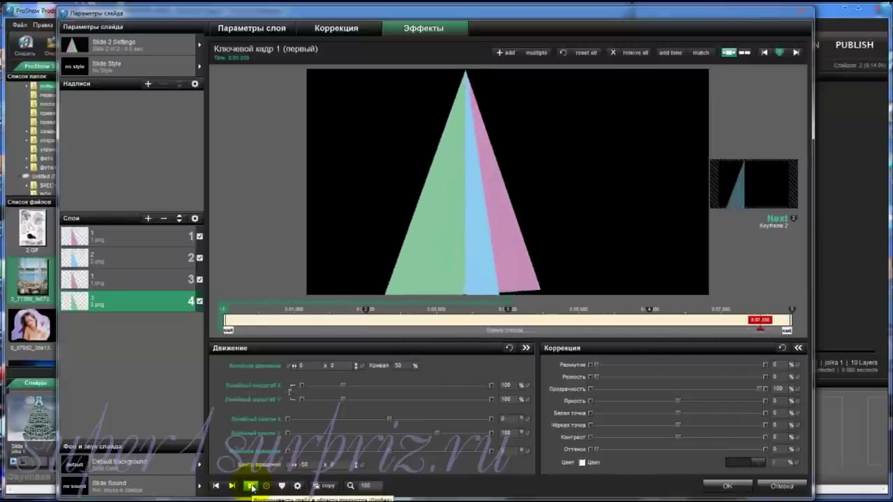
{"action": "left_click", "coordinate": [253, 486]}
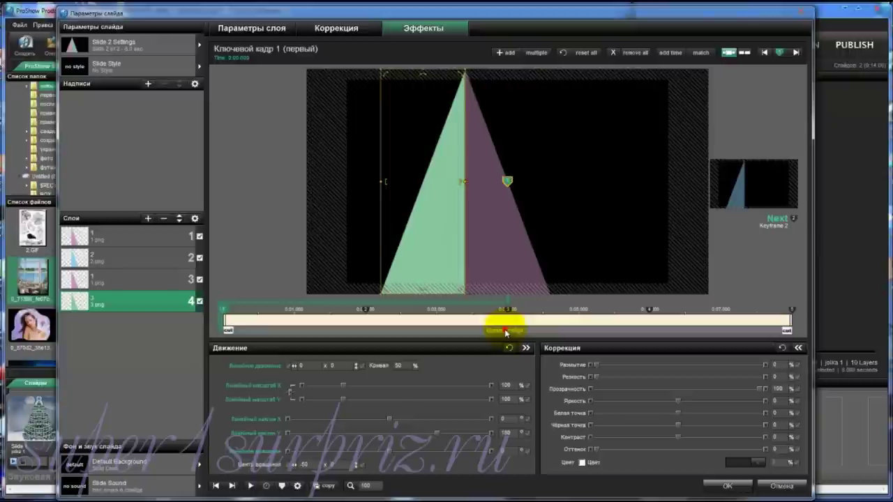
- Scrub from 2 seconds to just past 4 seconds to examine how the pink, blue and green triangles overlap
{"action": "left_click_drag", "start_coordinate": [506, 327], "coordinate": [538, 329]}
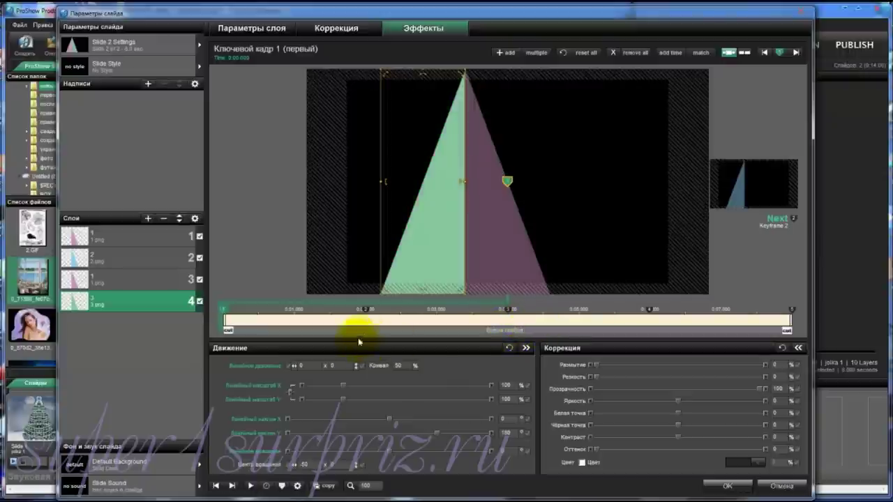
{"action": "left_click_drag", "start_coordinate": [358, 333], "coordinate": [510, 333]}
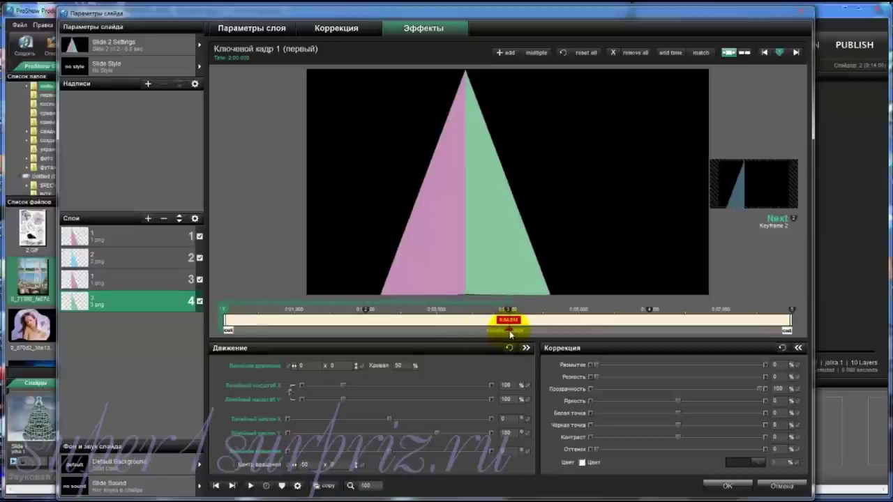
{"action": "left_click_drag", "start_coordinate": [510, 333], "coordinate": [518, 334]}
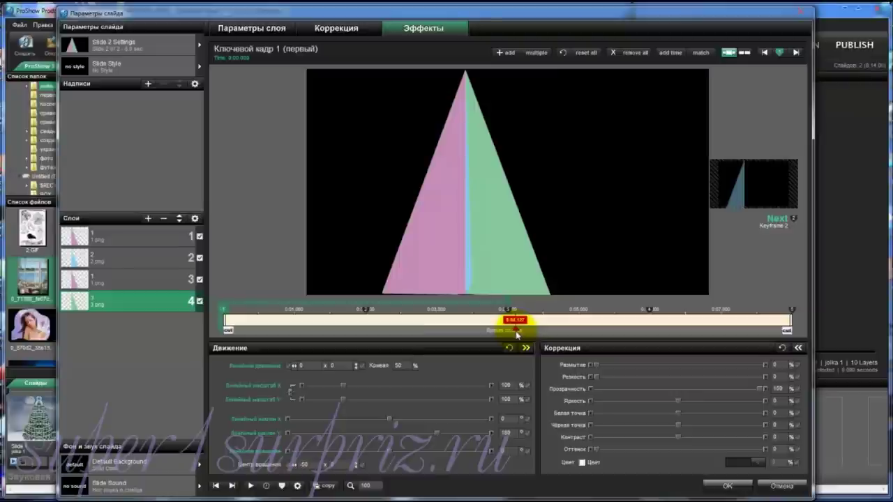
{"action": "mouse_move", "coordinate": [517, 334]}
{"action": "left_mouse_down"}
{"action": "mouse_move", "coordinate": [509, 336]}
{"action": "mouse_move", "coordinate": [529, 336]}
{"action": "left_mouse_up"}
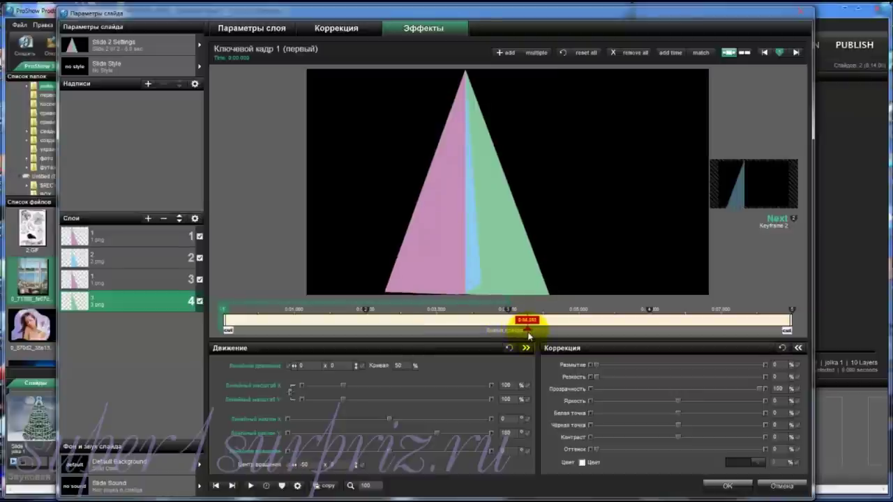
{"action": "left_click_drag", "start_coordinate": [528, 335], "coordinate": [509, 340]}
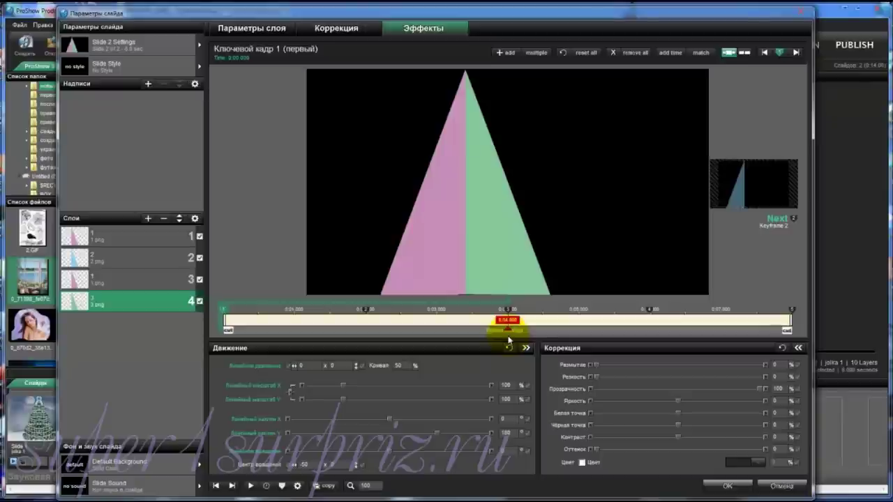
- Duplicate the green triangle layer and move one copy up to the top of the layer stack
{"action": "right_click", "coordinate": [145, 307]}
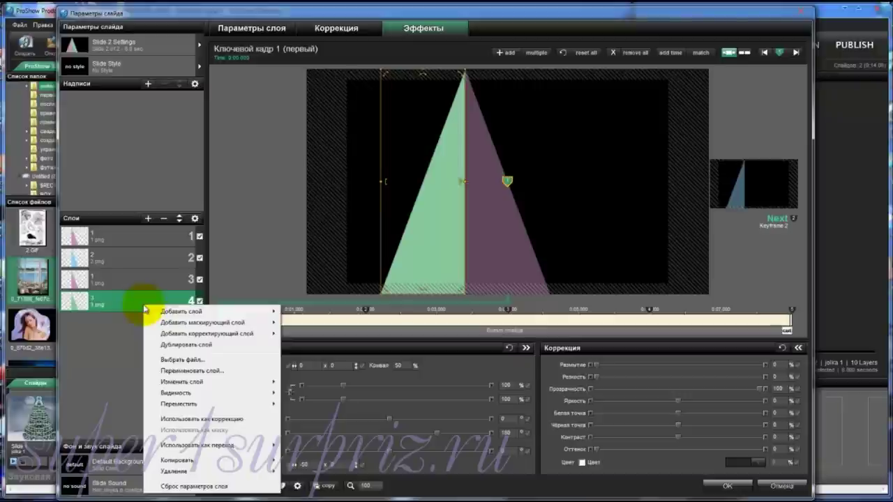
{"action": "left_click", "coordinate": [185, 345]}
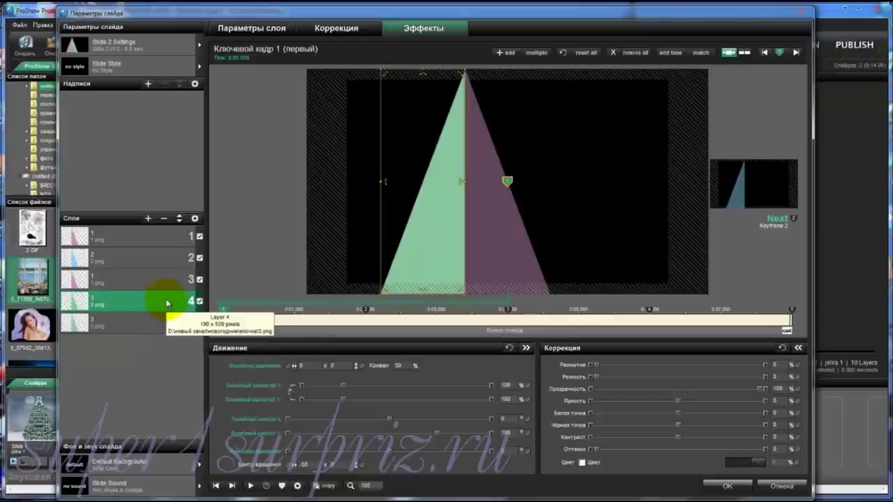
{"action": "left_click", "coordinate": [180, 219]}
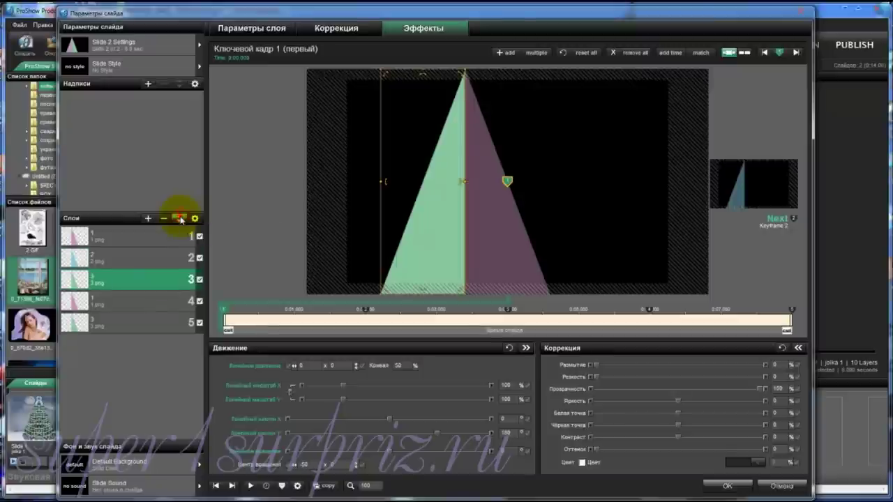
{"action": "left_click", "coordinate": [180, 219]}
{"action": "left_click", "coordinate": [180, 220]}
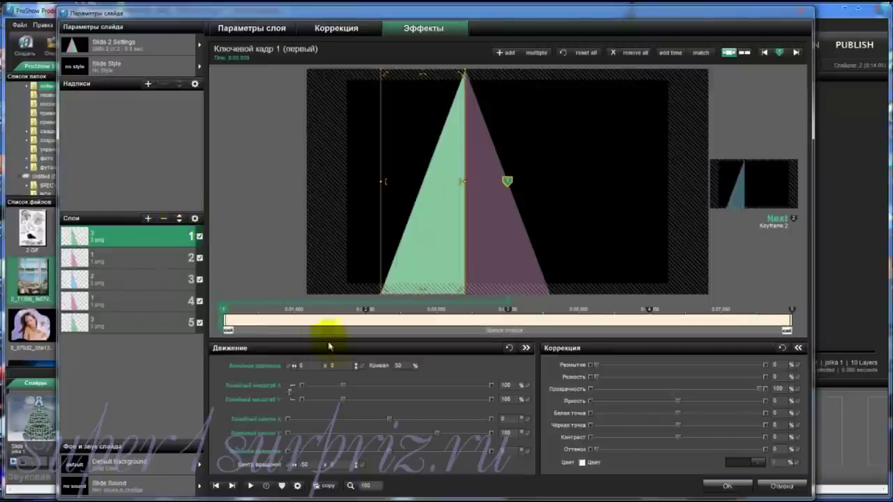
- Delete the first two keyframes of the top green layer so it starts at 4 seconds, and scrub the slide to check it
{"action": "right_click", "coordinate": [225, 315]}
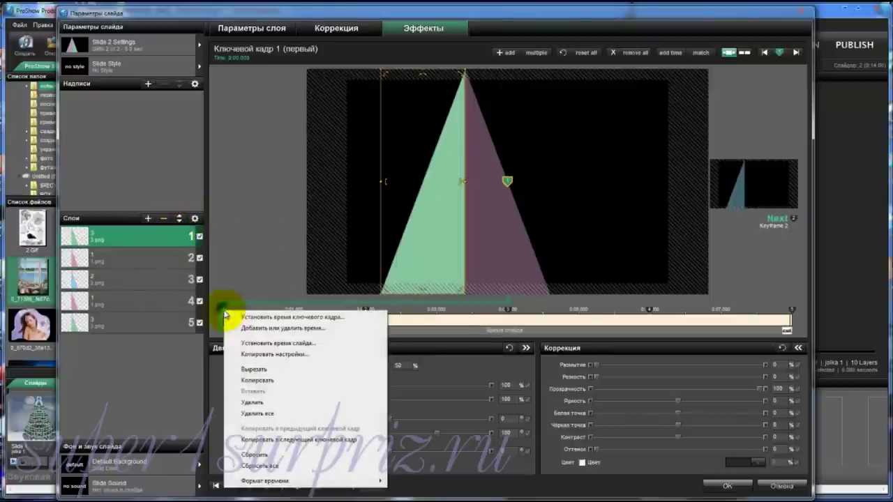
{"action": "left_click", "coordinate": [252, 403]}
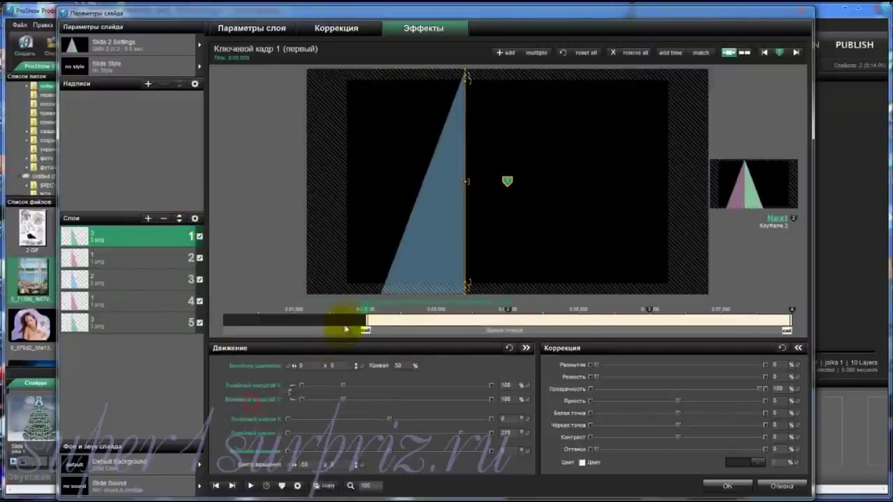
{"action": "right_click", "coordinate": [364, 312]}
{"action": "left_click", "coordinate": [393, 403]}
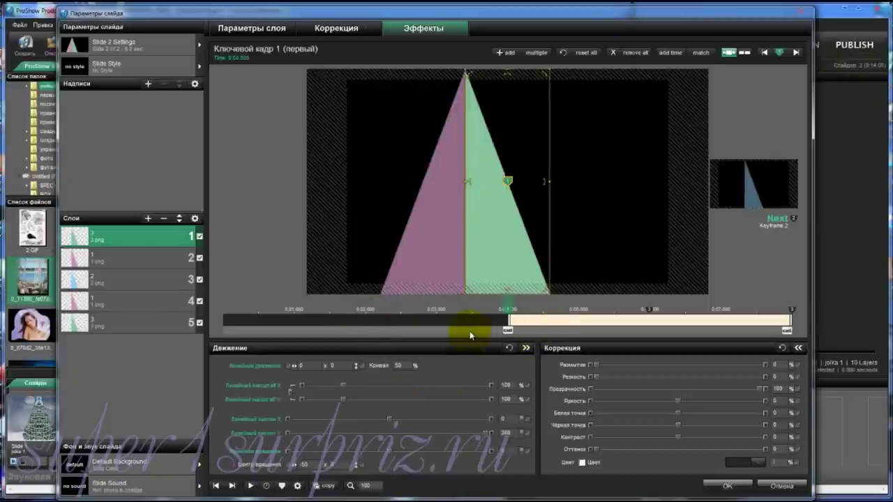
{"action": "mouse_move", "coordinate": [284, 333]}
{"action": "left_mouse_down"}
{"action": "mouse_move", "coordinate": [455, 329]}
{"action": "mouse_move", "coordinate": [560, 339]}
{"action": "mouse_move", "coordinate": [641, 377]}
{"action": "mouse_move", "coordinate": [793, 377]}
{"action": "left_mouse_up"}
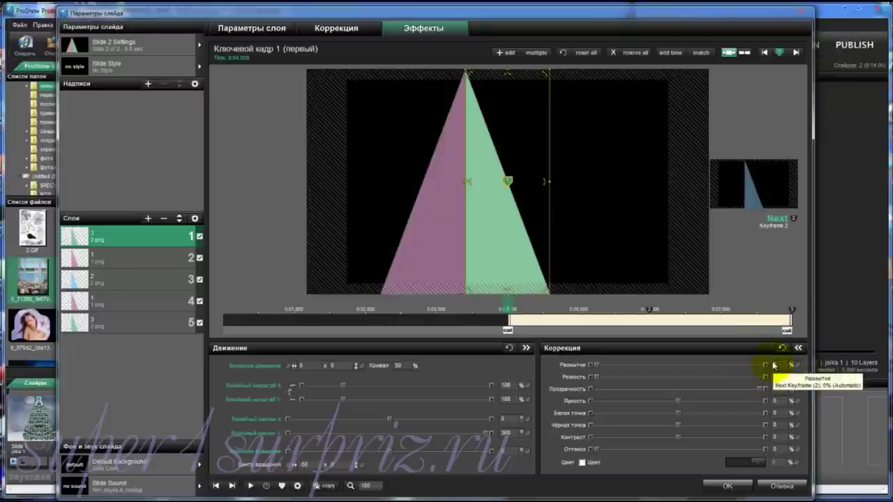
- Add the image 4.png as a new layer above the top green layer
{"action": "left_click", "coordinate": [155, 240]}
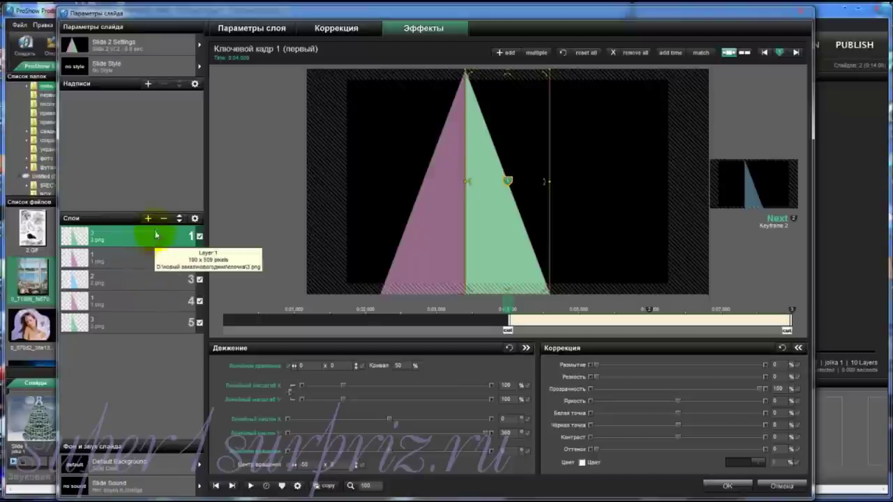
{"action": "left_click", "coordinate": [147, 218]}
{"action": "left_click", "coordinate": [167, 233]}
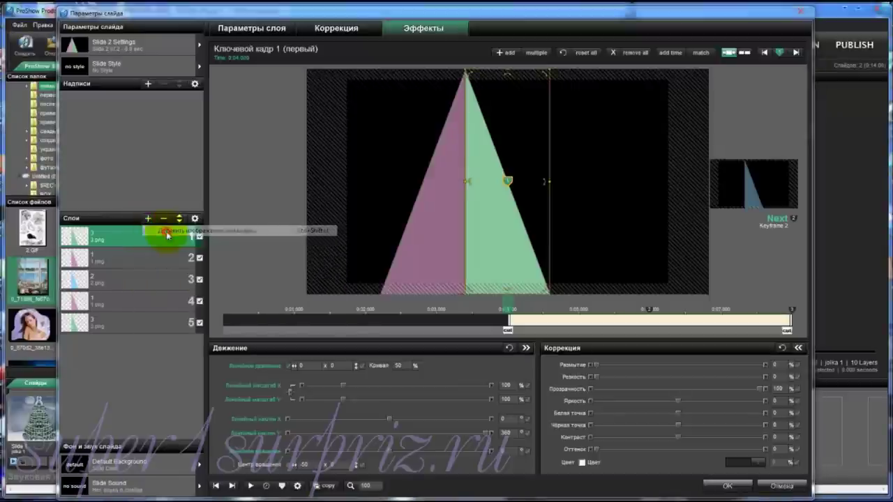
{"action": "left_click", "coordinate": [471, 108]}
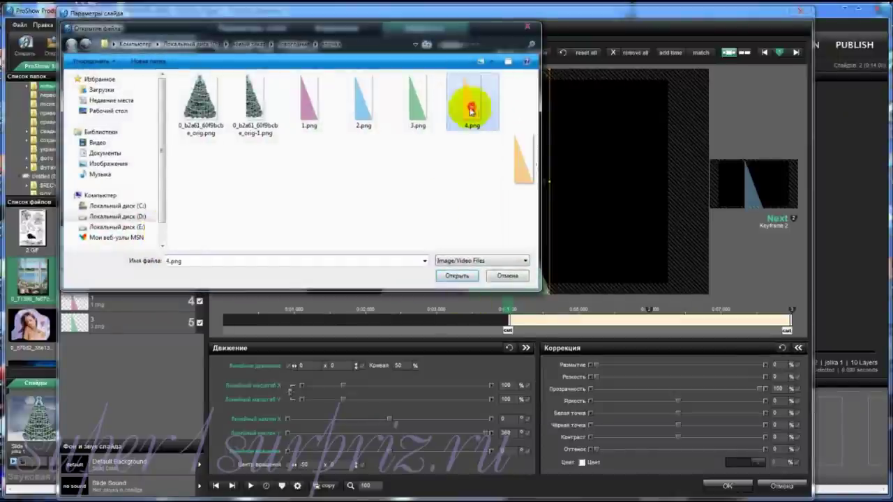
{"action": "left_click", "coordinate": [459, 276]}
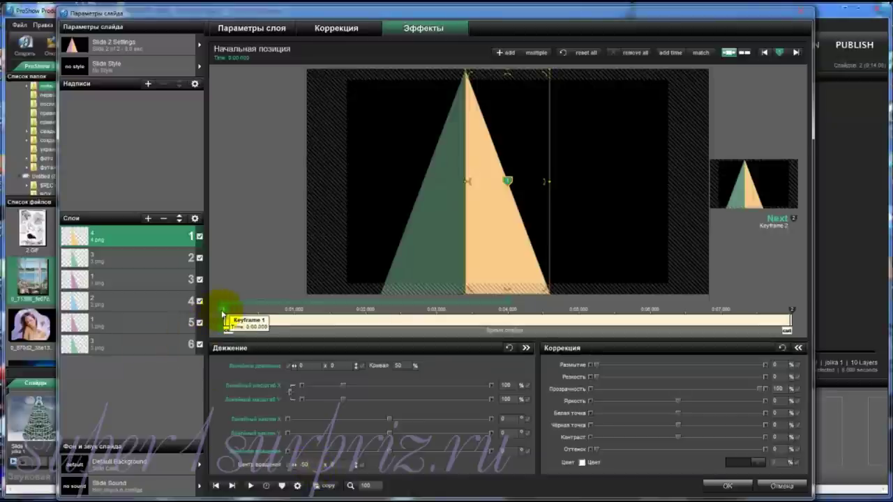
- Copy the 4.png layer's first keyframe to the next one and add three keyframes between them at about 2, 4 and 6 seconds
{"action": "right_click", "coordinate": [224, 314]}
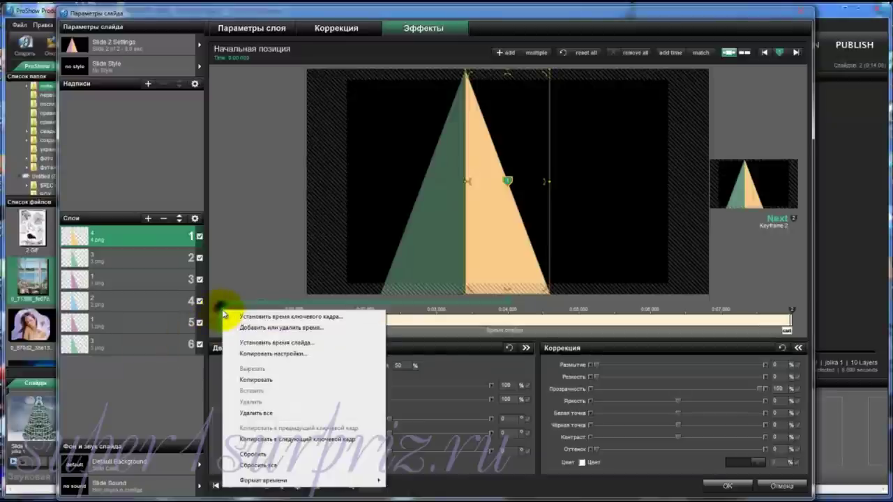
{"action": "left_click", "coordinate": [247, 440]}
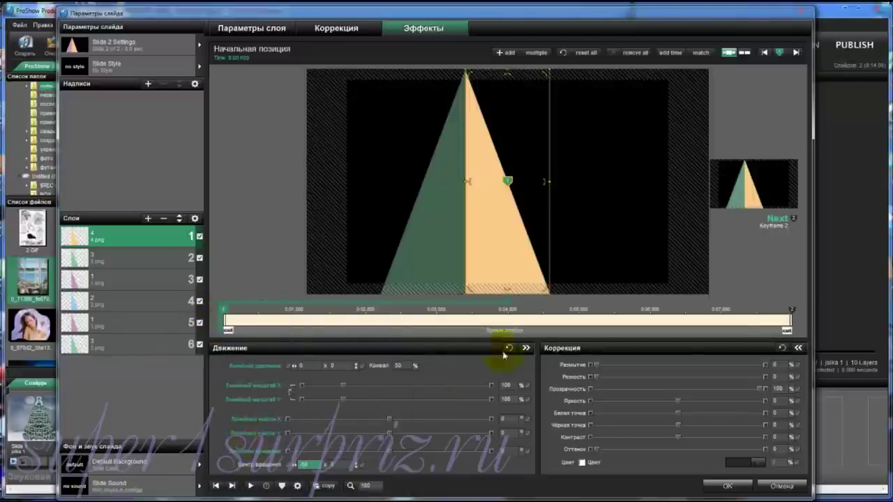
{"action": "left_click", "coordinate": [506, 54]}
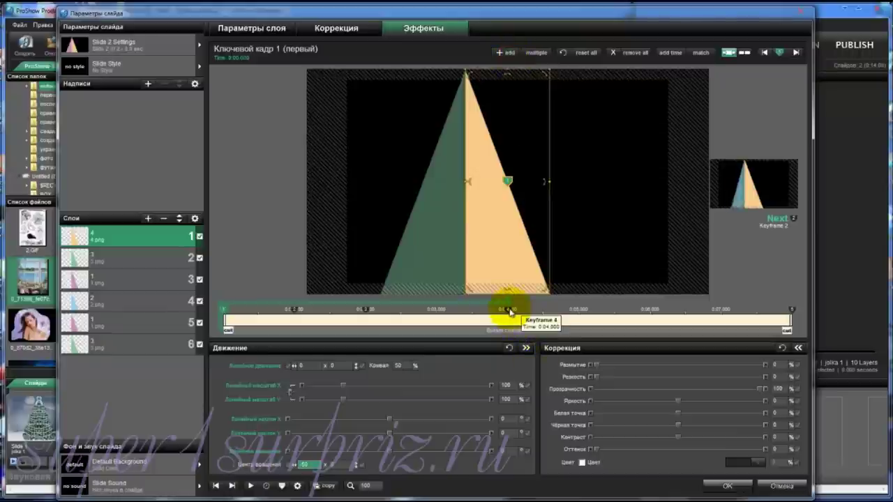
{"action": "left_click_drag", "start_coordinate": [508, 312], "coordinate": [656, 314]}
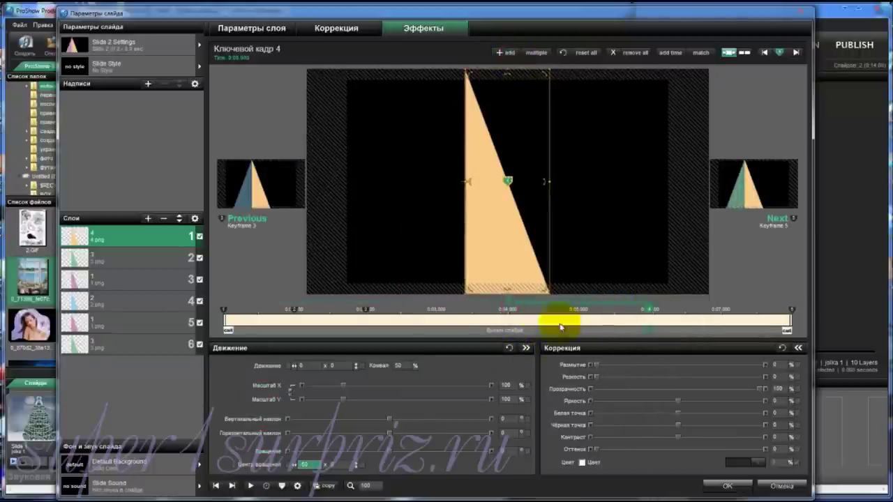
{"action": "left_click", "coordinate": [367, 311]}
{"action": "left_click_drag", "start_coordinate": [389, 314], "coordinate": [510, 313]}
{"action": "mouse_move", "coordinate": [295, 310]}
{"action": "left_mouse_down"}
{"action": "mouse_move", "coordinate": [369, 314]}
{"action": "mouse_move", "coordinate": [350, 315]}
{"action": "left_mouse_up"}
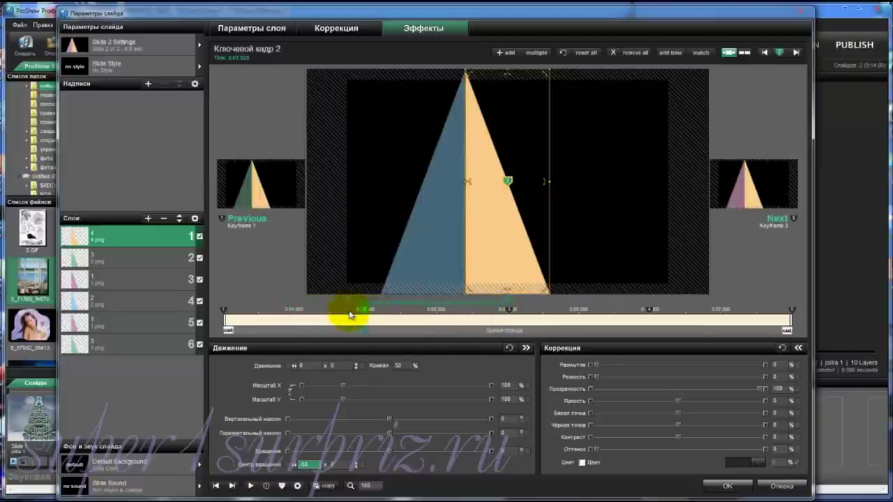
- Set the 4.png layer's Y tilt to 270, 360 and 450 degrees at keyframes 1, 2 and 3, using linear motion
{"action": "left_click", "coordinate": [224, 314]}
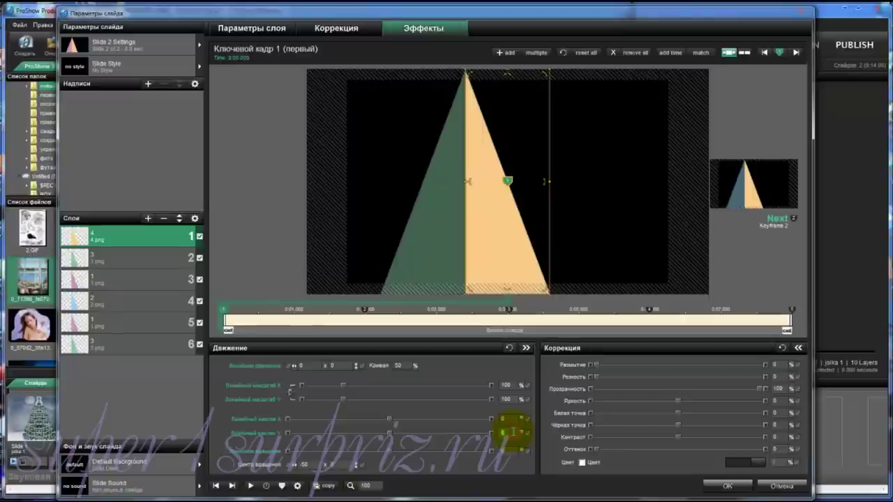
{"action": "type", "text": "270"}
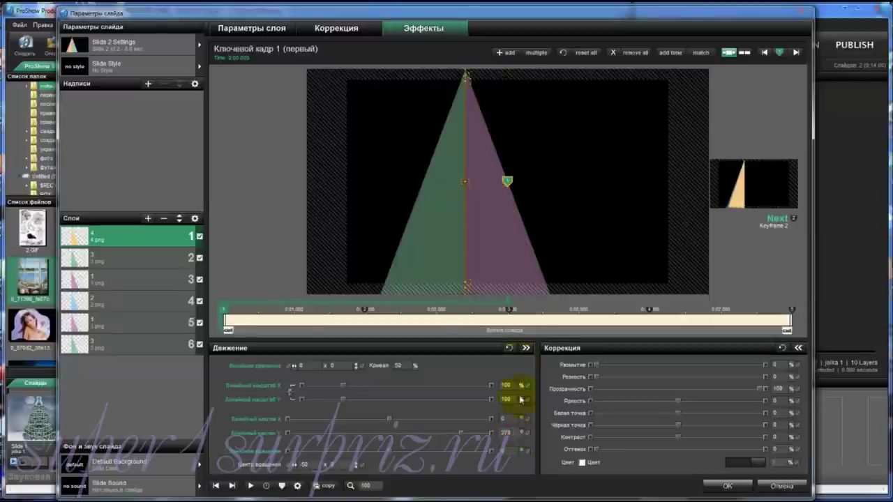
{"action": "left_click", "coordinate": [366, 311]}
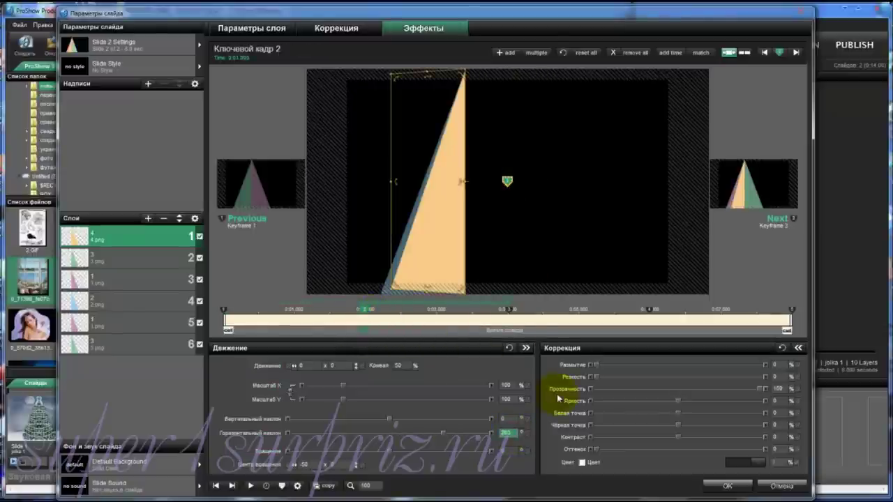
{"action": "key", "text": "Return"}
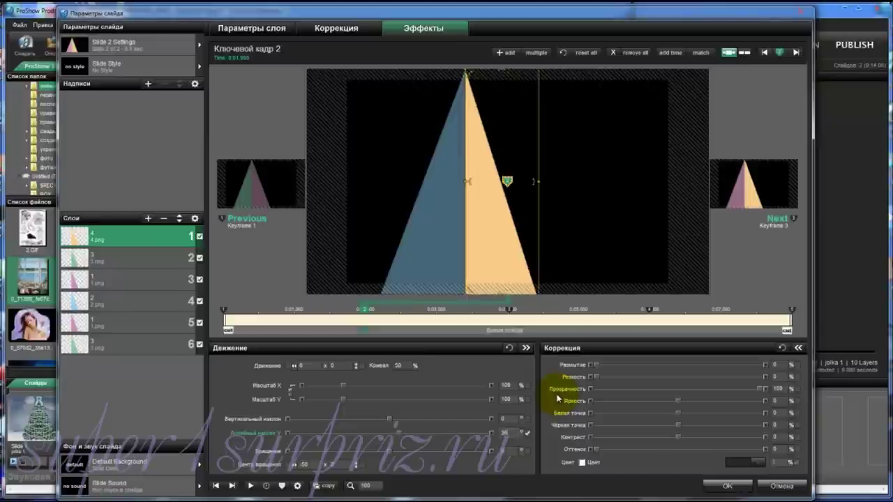
{"action": "left_click", "coordinate": [510, 315]}
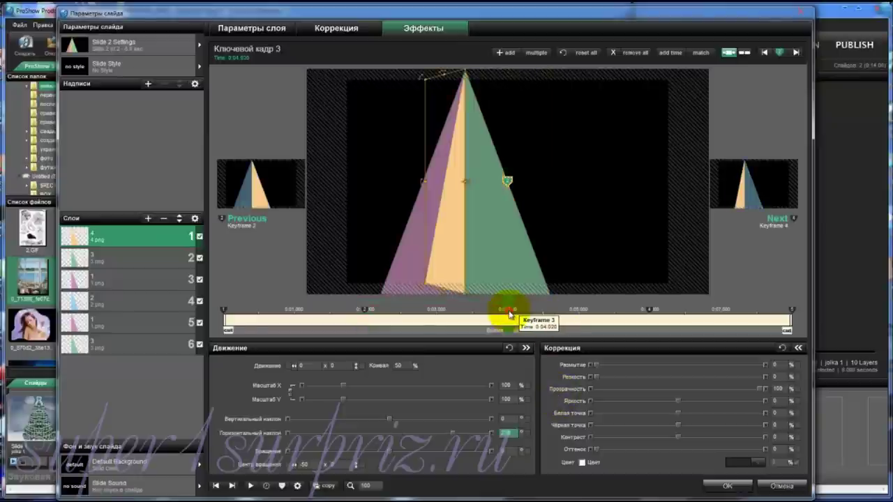
{"action": "type", "text": "45"}
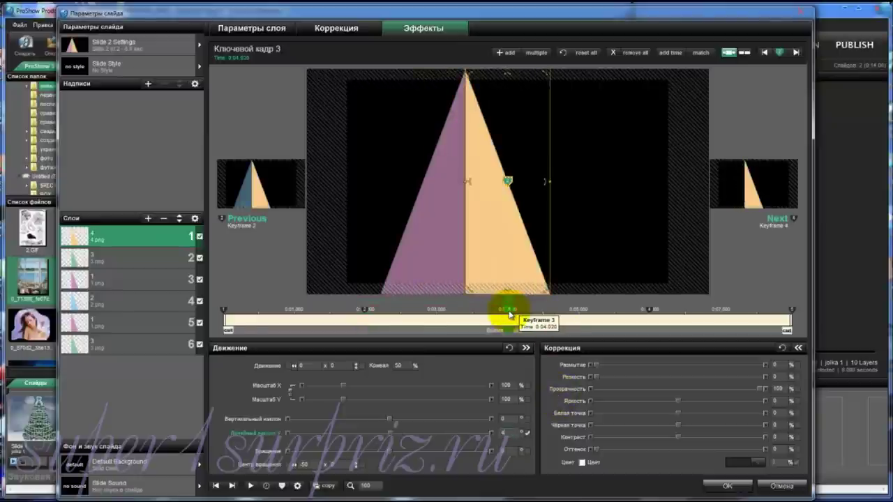
- Set the 4.png layer's Y tilt to 540 degrees with linear motion at keyframe 4 and to 630 degrees at the last keyframe
{"action": "left_click", "coordinate": [652, 312]}
{"action": "type", "text": "54"}
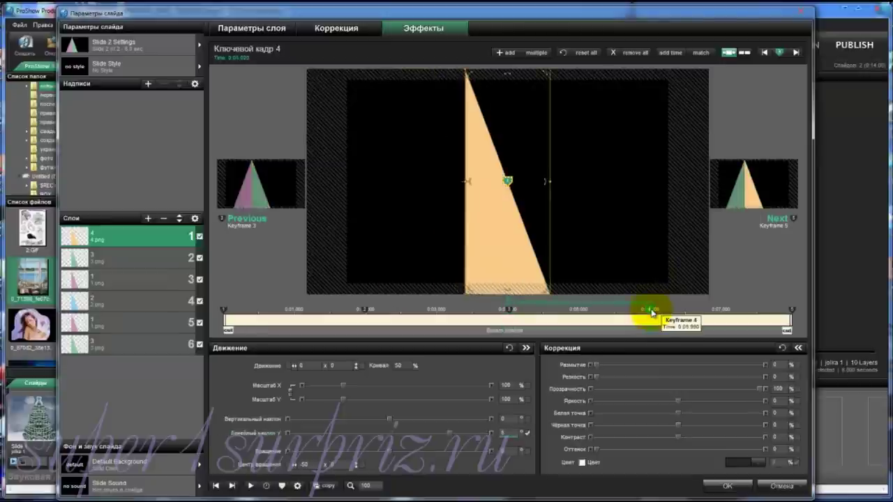
{"action": "type", "text": "0"}
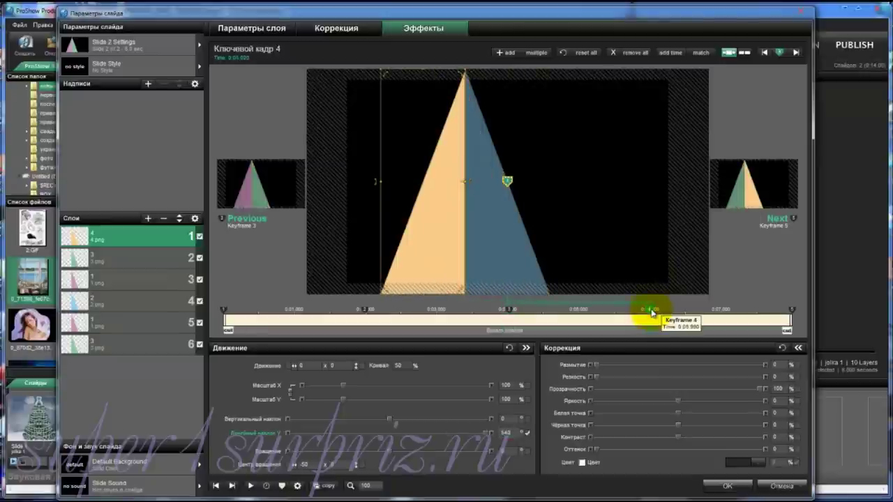
{"action": "left_click", "coordinate": [792, 311]}
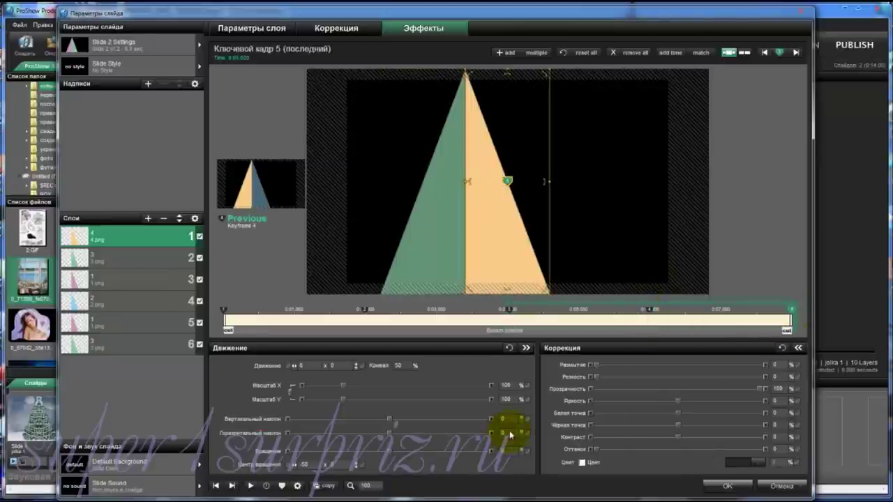
{"action": "left_click", "coordinate": [509, 433]}
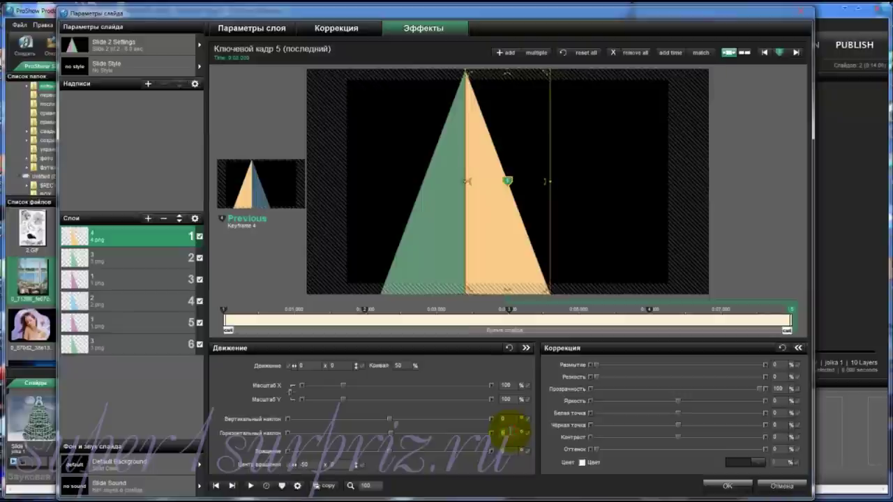
{"action": "left_click_drag", "start_coordinate": [504, 432], "coordinate": [506, 432]}
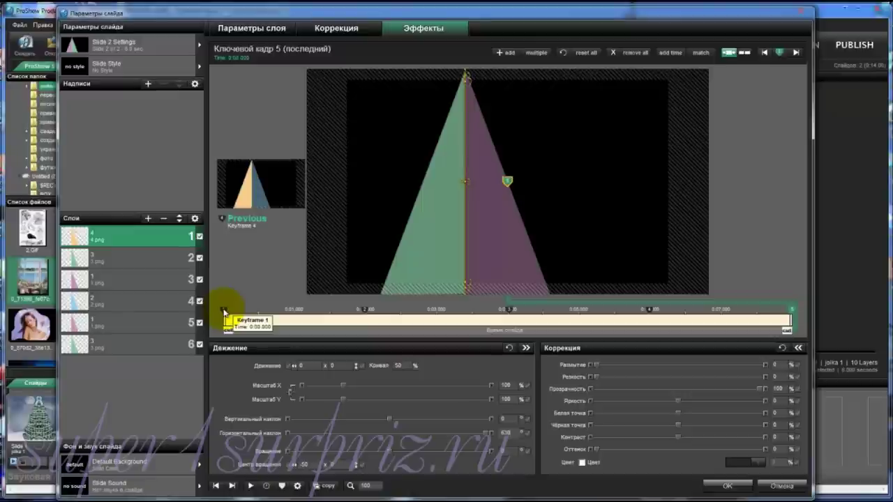
- Move the 4.png layer to the bottom of the layer stack and scrub the first 2 seconds to check how the triangles overlap
{"action": "left_click", "coordinate": [224, 312]}
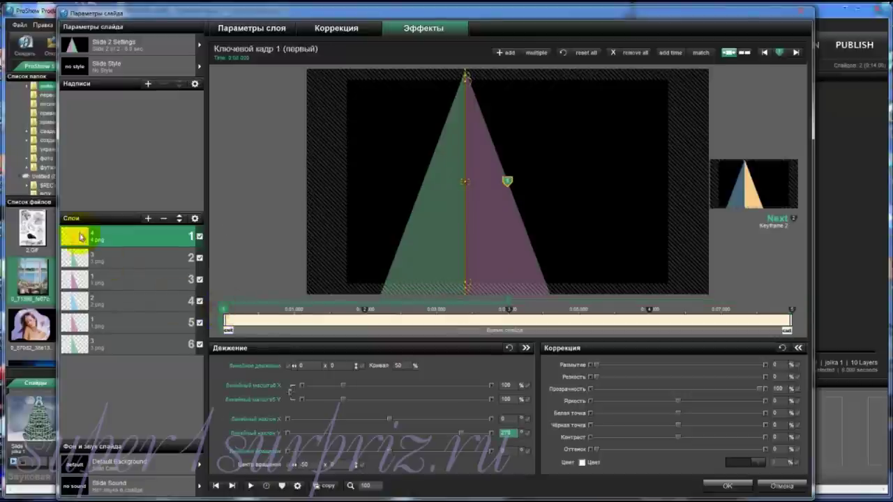
{"action": "left_click", "coordinate": [180, 222]}
{"action": "left_click", "coordinate": [180, 222]}
{"action": "left_click", "coordinate": [180, 222]}
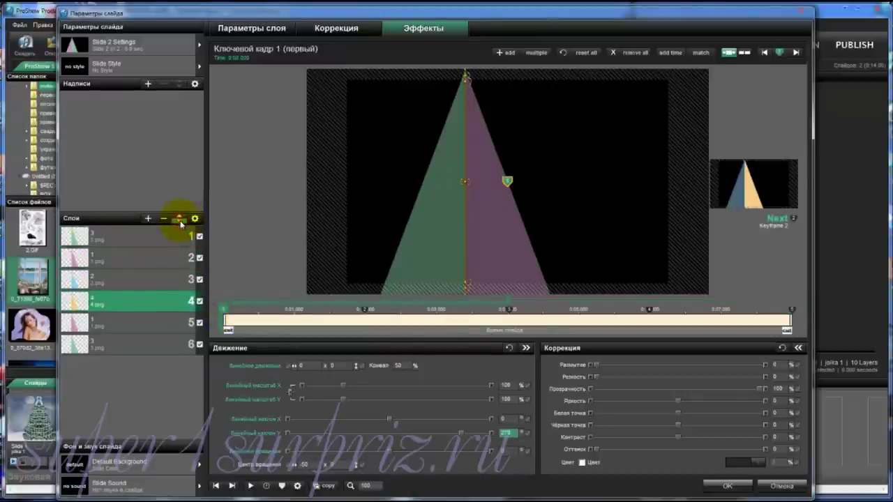
{"action": "left_click", "coordinate": [180, 222]}
{"action": "left_click", "coordinate": [180, 222]}
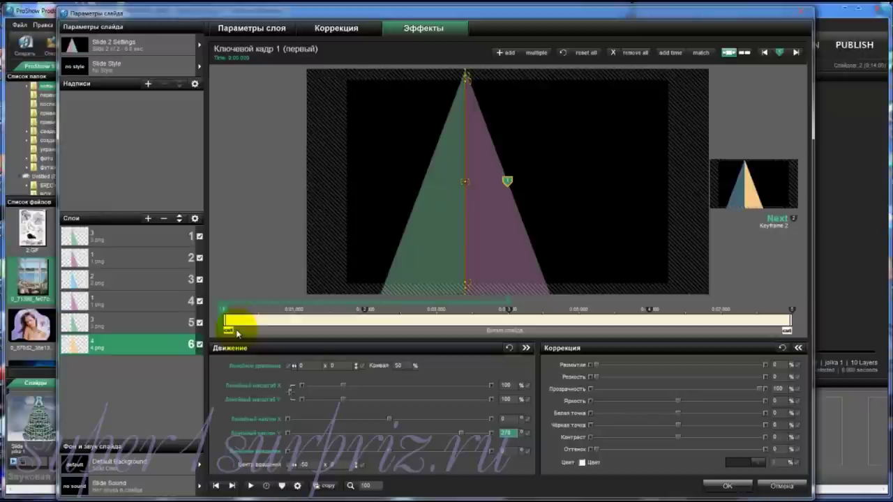
{"action": "left_click_drag", "start_coordinate": [238, 334], "coordinate": [388, 335]}
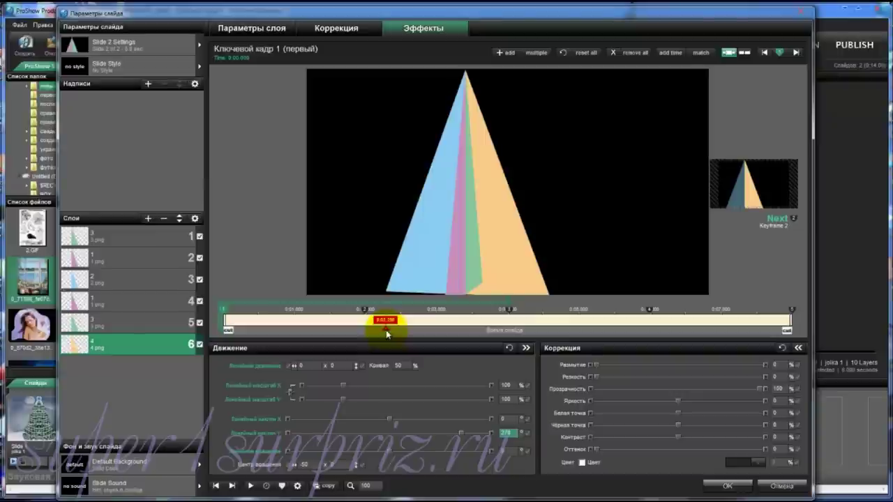
{"action": "left_click_drag", "start_coordinate": [387, 335], "coordinate": [365, 335]}
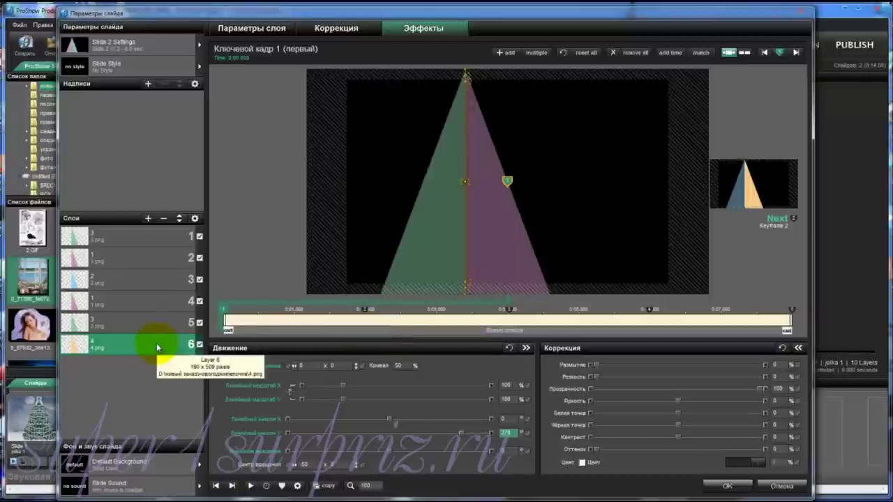
- Duplicate the 4.png layer at the bottom of the stack and move one copy to the top of the layer stack
{"action": "right_click", "coordinate": [156, 344]}
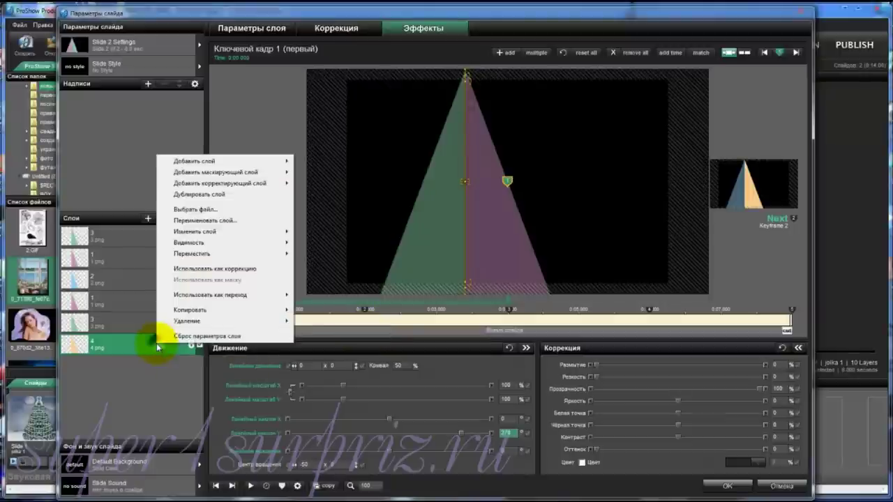
{"action": "left_click", "coordinate": [187, 196]}
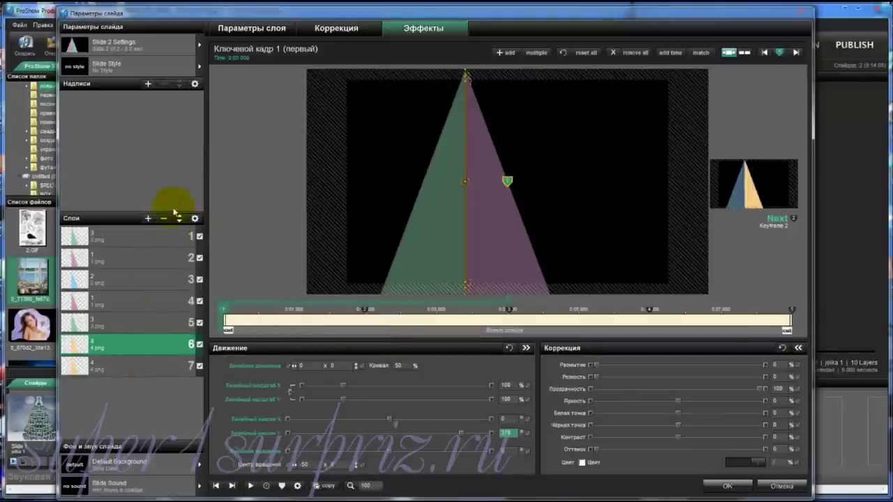
{"action": "left_click", "coordinate": [180, 215]}
{"action": "left_click", "coordinate": [180, 215]}
{"action": "left_click", "coordinate": [181, 216]}
{"action": "left_click", "coordinate": [180, 216]}
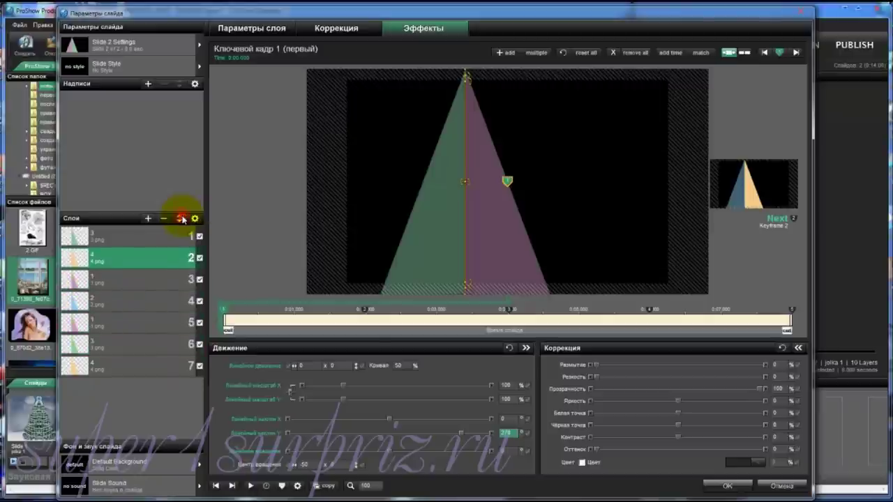
{"action": "left_click", "coordinate": [181, 218]}
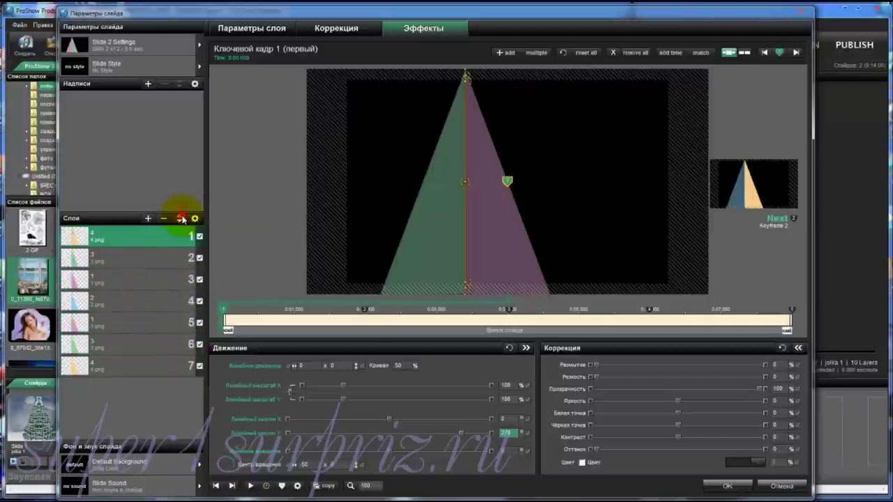
- Delete the first keyframe of the topmost 4.png layer and scrub the timeline to about 6 seconds to check the overlap
{"action": "right_click", "coordinate": [224, 312]}
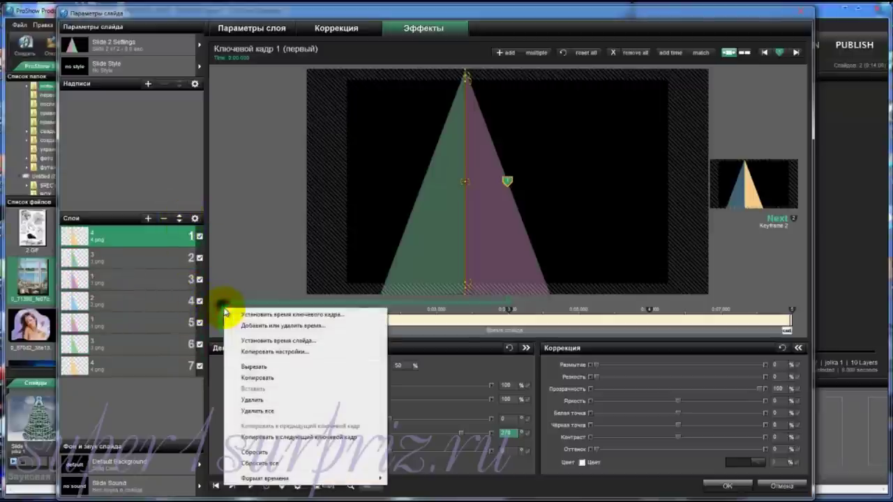
{"action": "left_click", "coordinate": [252, 399]}
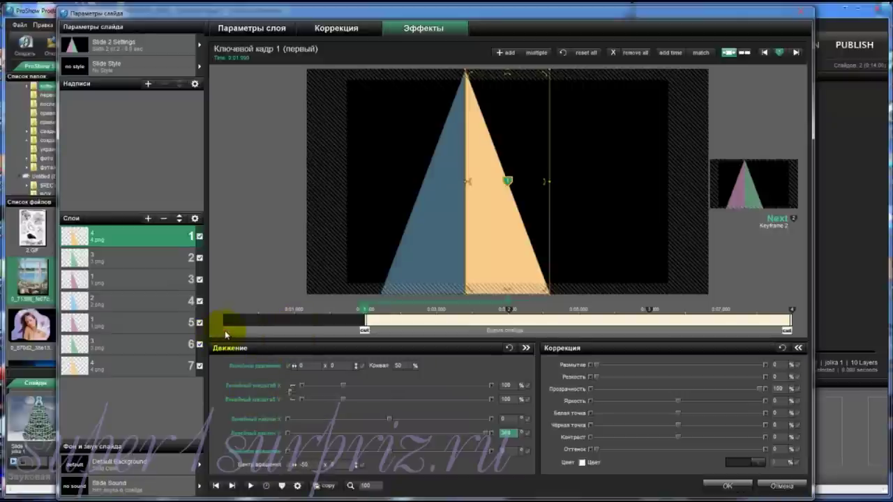
{"action": "mouse_move", "coordinate": [225, 334]}
{"action": "left_mouse_down"}
{"action": "mouse_move", "coordinate": [395, 329]}
{"action": "mouse_move", "coordinate": [415, 351]}
{"action": "mouse_move", "coordinate": [504, 368]}
{"action": "mouse_move", "coordinate": [564, 343]}
{"action": "mouse_move", "coordinate": [671, 369]}
{"action": "mouse_move", "coordinate": [639, 375]}
{"action": "mouse_move", "coordinate": [649, 374]}
{"action": "left_mouse_up"}
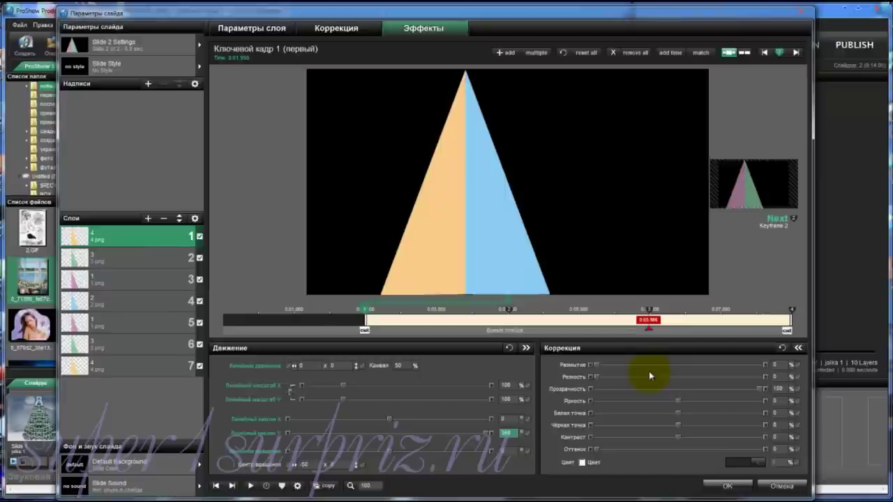
{"action": "left_click", "coordinate": [649, 317]}
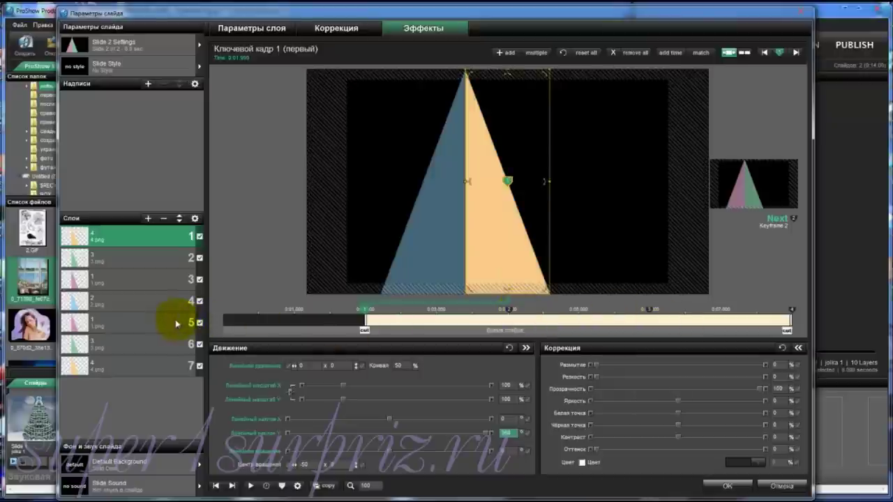
- Duplicate the 3.png layer in second position and move one copy to the top of the layer stack
{"action": "left_click", "coordinate": [160, 258]}
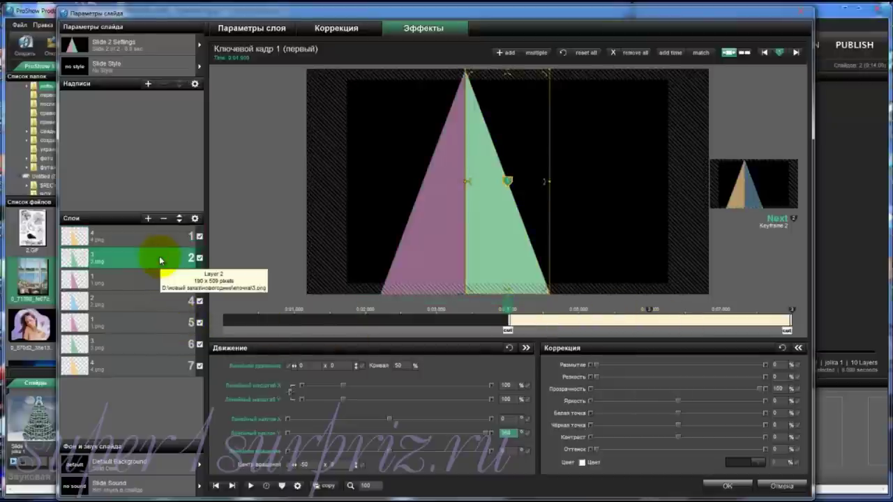
{"action": "right_click", "coordinate": [159, 260]}
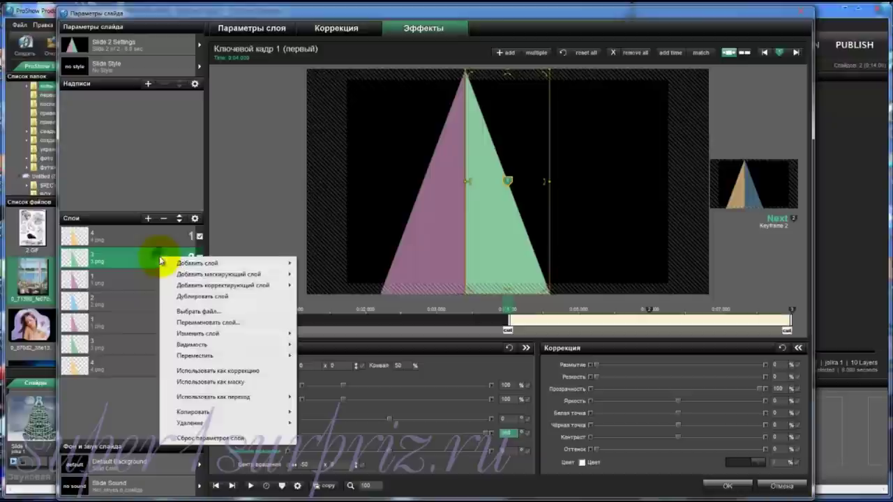
{"action": "left_click", "coordinate": [194, 299]}
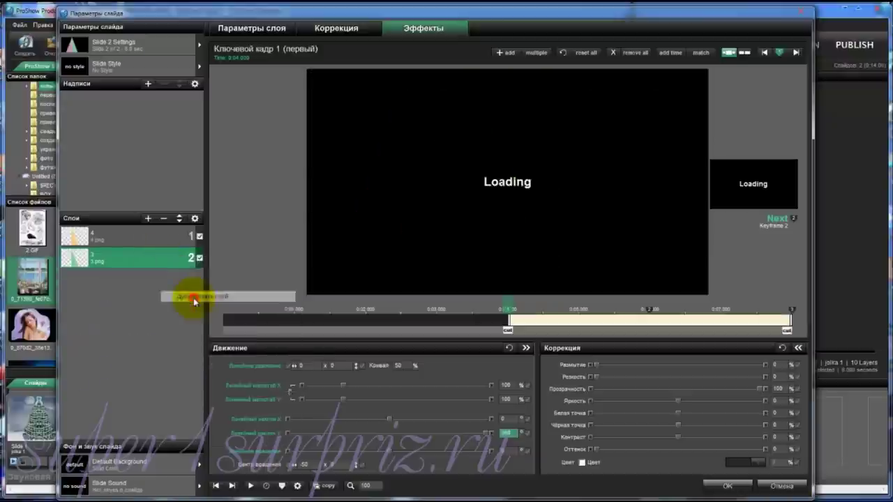
{"action": "left_click", "coordinate": [180, 219]}
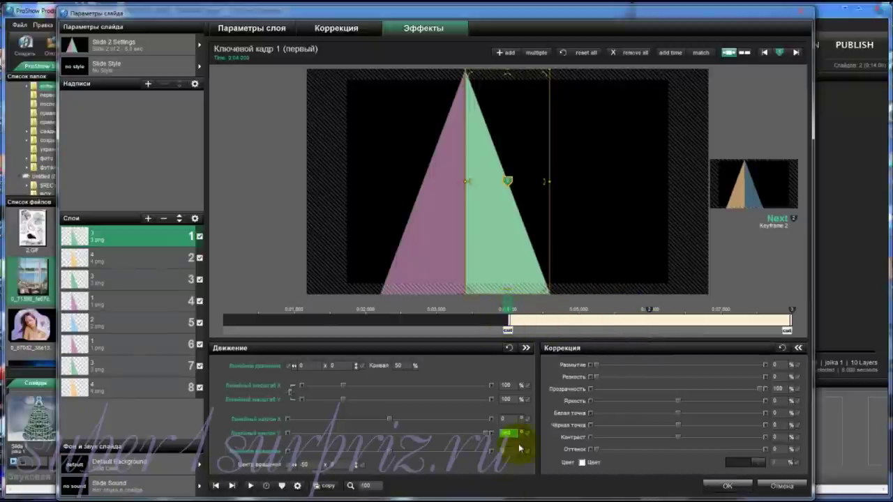
- Delete the first keyframe of the topmost 3.png layer, then scrub and play the slide to check the whole rotation
{"action": "left_click", "coordinate": [648, 310]}
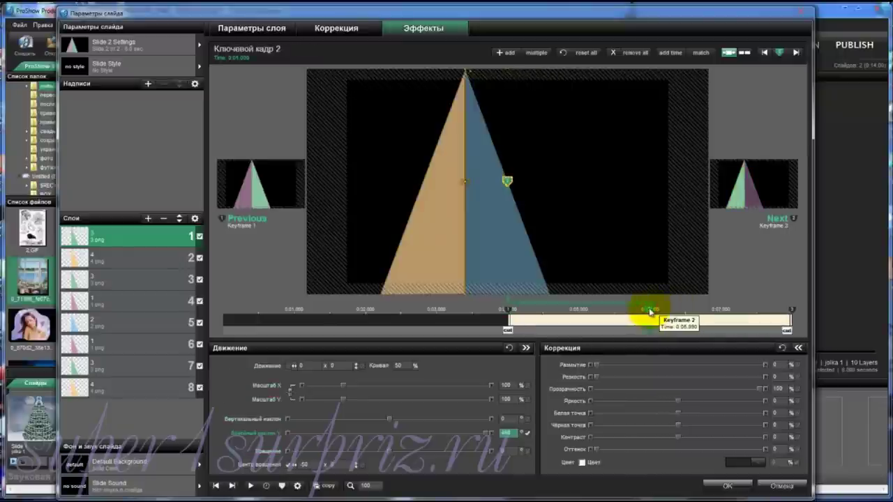
{"action": "left_click", "coordinate": [508, 311]}
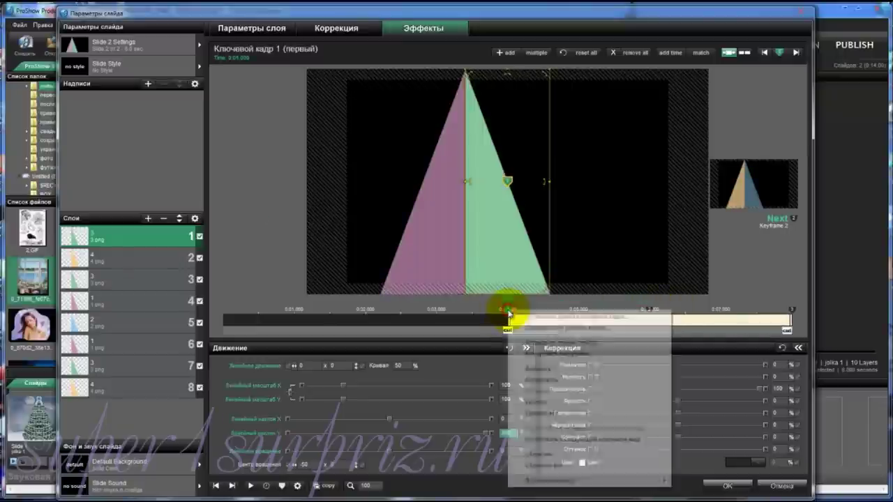
{"action": "right_click", "coordinate": [509, 311]}
{"action": "left_click", "coordinate": [538, 404]}
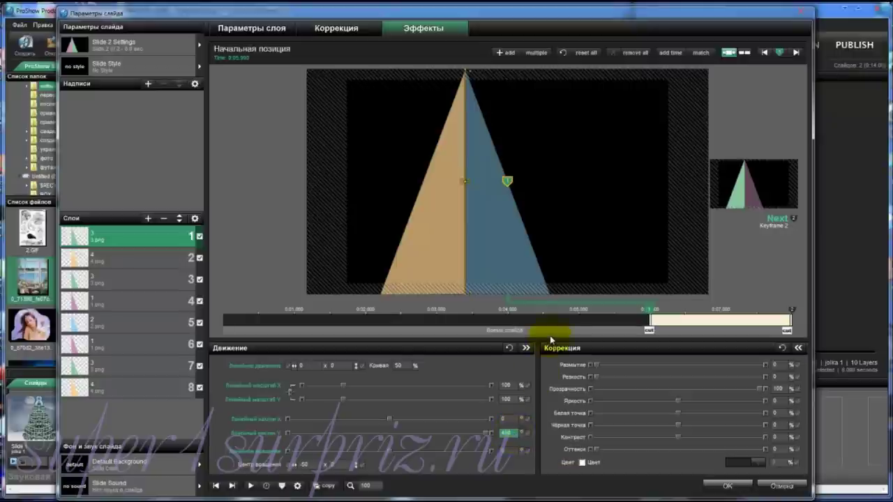
{"action": "left_click_drag", "start_coordinate": [469, 333], "coordinate": [798, 345]}
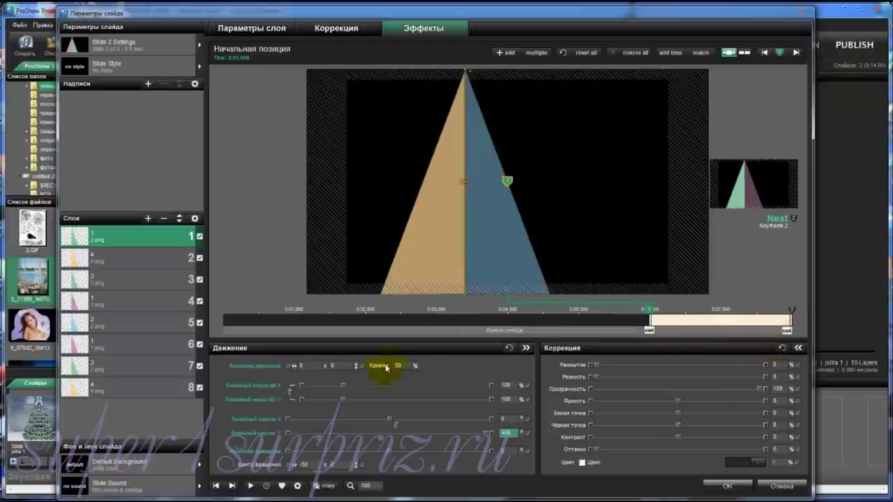
{"action": "left_click", "coordinate": [251, 486]}
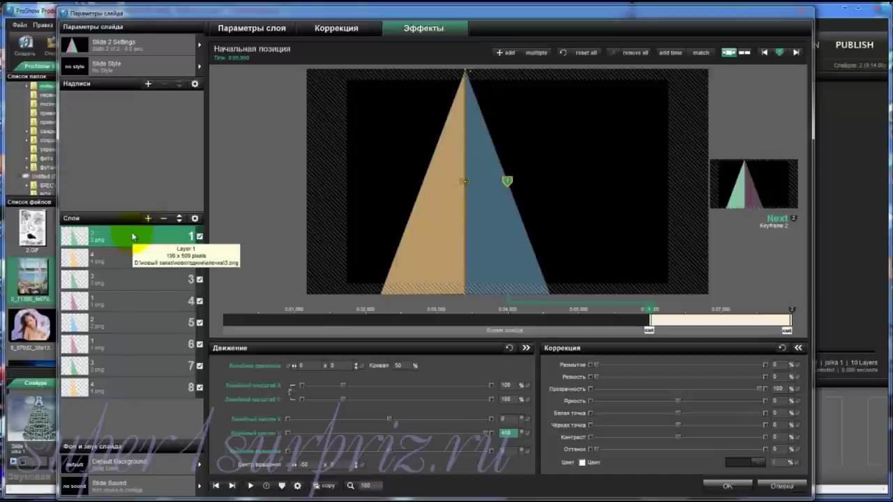
- Replace the images of layers 1 and 2 with the half-tree file 0_b2a61_60f9bcbe_orig-1.png
{"action": "left_click", "coordinate": [366, 29]}
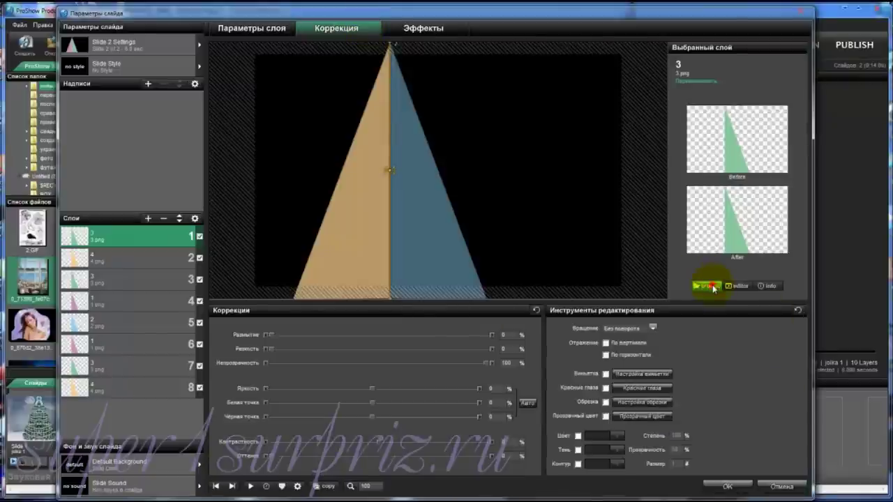
{"action": "left_click", "coordinate": [713, 288]}
{"action": "left_click", "coordinate": [258, 108]}
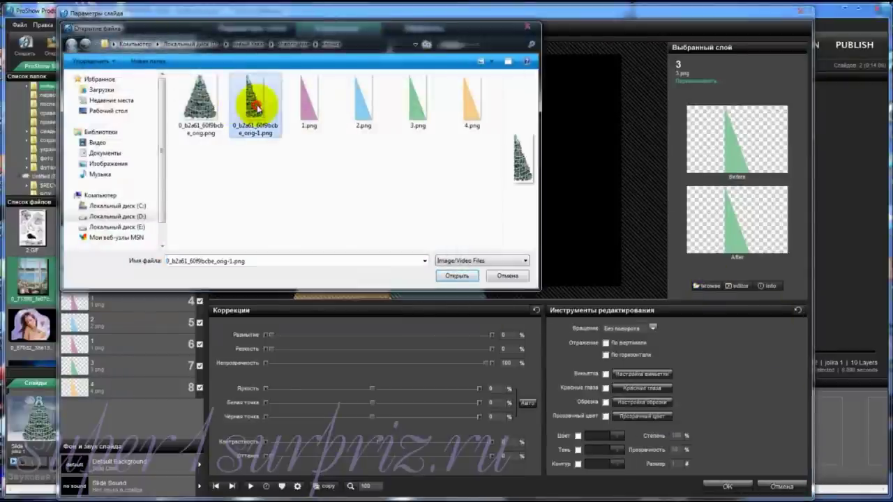
{"action": "left_click", "coordinate": [456, 276]}
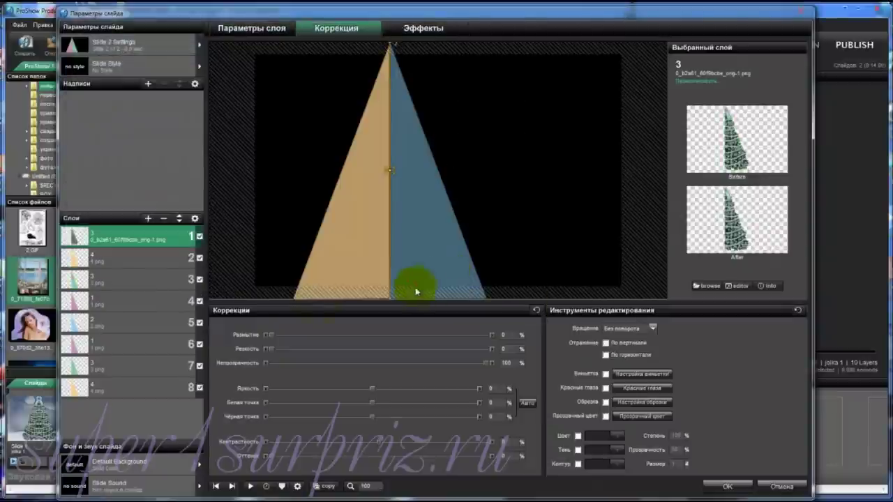
{"action": "left_click", "coordinate": [140, 256]}
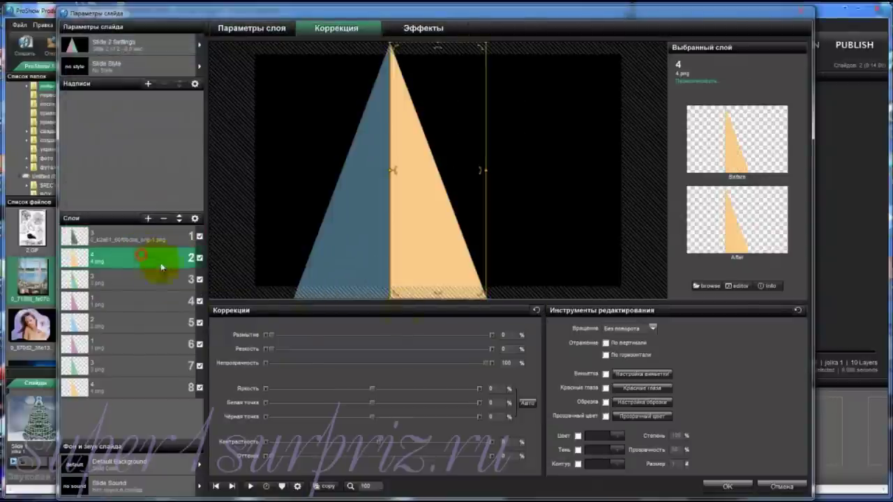
{"action": "left_click", "coordinate": [719, 292]}
{"action": "left_click", "coordinate": [253, 103]}
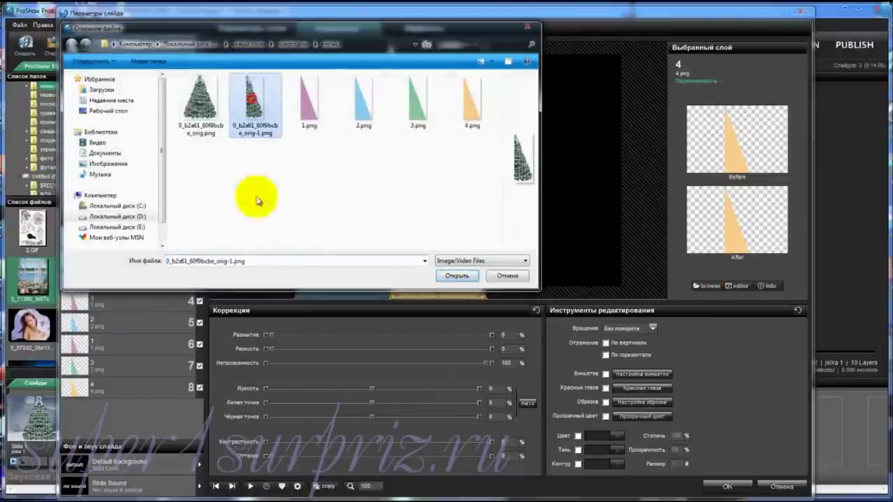
{"action": "left_click", "coordinate": [454, 276]}
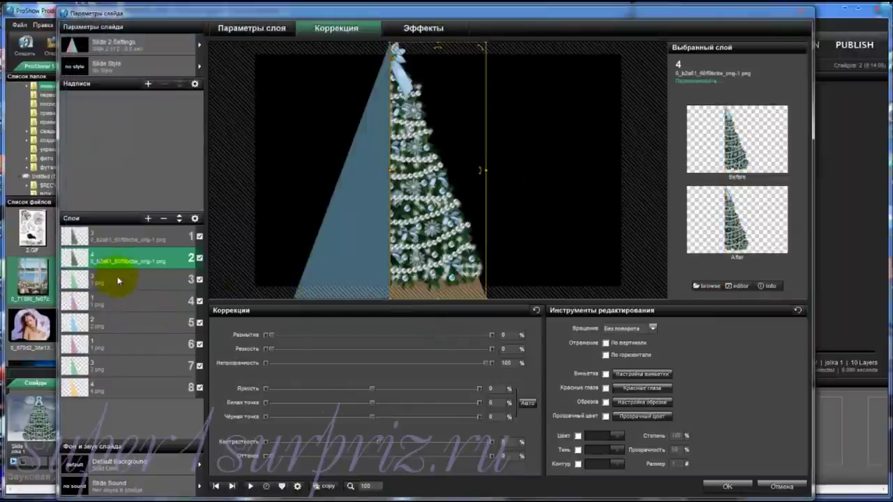
- Replace the images of layers 3 and 4 with 0_b2a61_60f9bcbe_orig-1.png
{"action": "left_click", "coordinate": [119, 281]}
{"action": "left_click", "coordinate": [707, 287]}
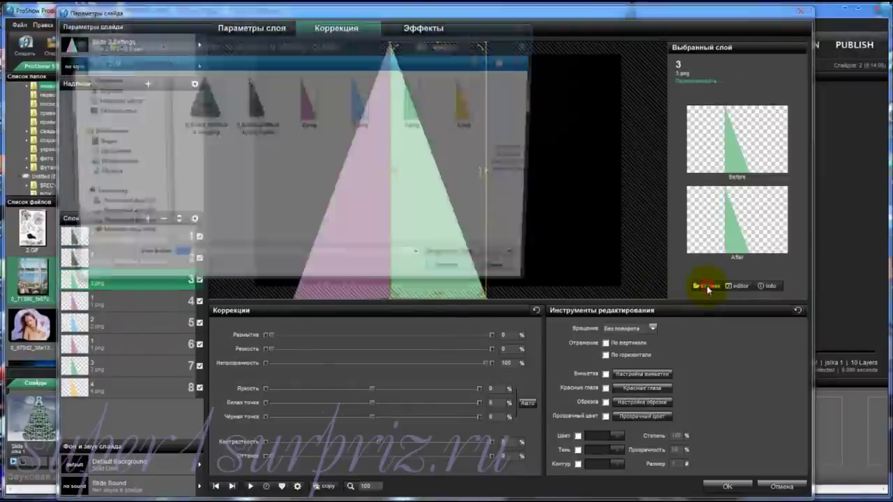
{"action": "left_click", "coordinate": [252, 104]}
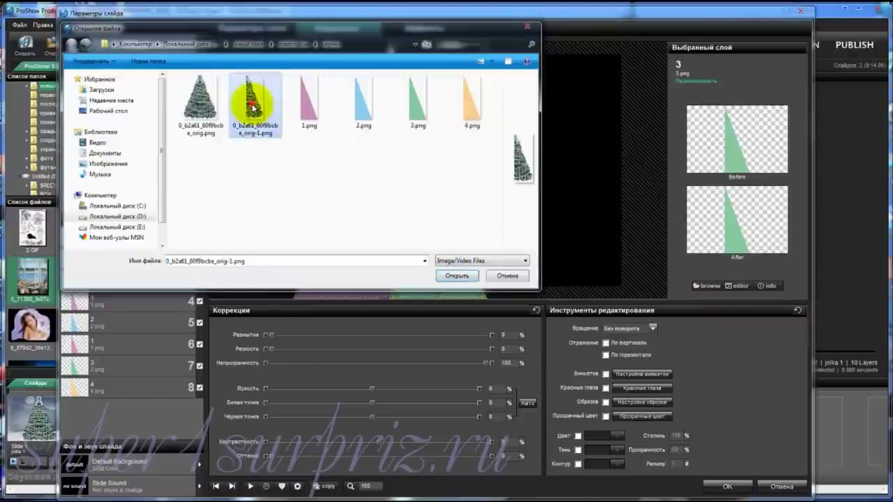
{"action": "left_click", "coordinate": [455, 277]}
{"action": "left_click", "coordinate": [114, 301]}
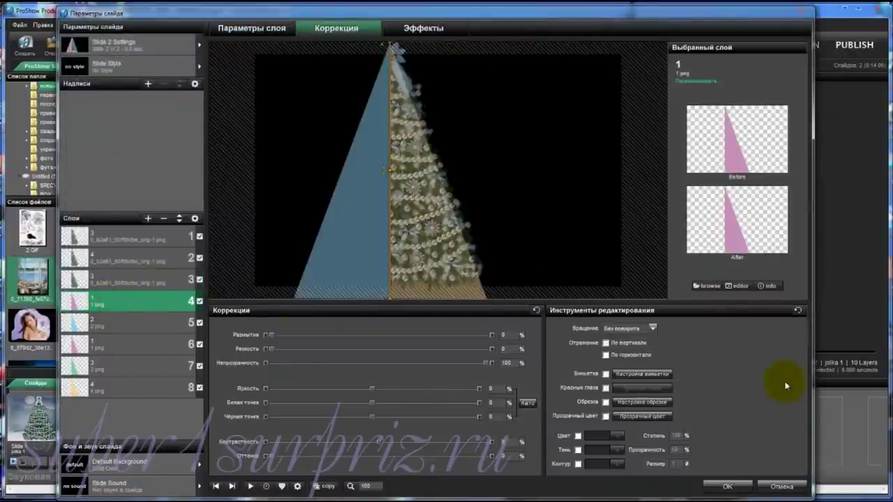
{"action": "left_click", "coordinate": [709, 287]}
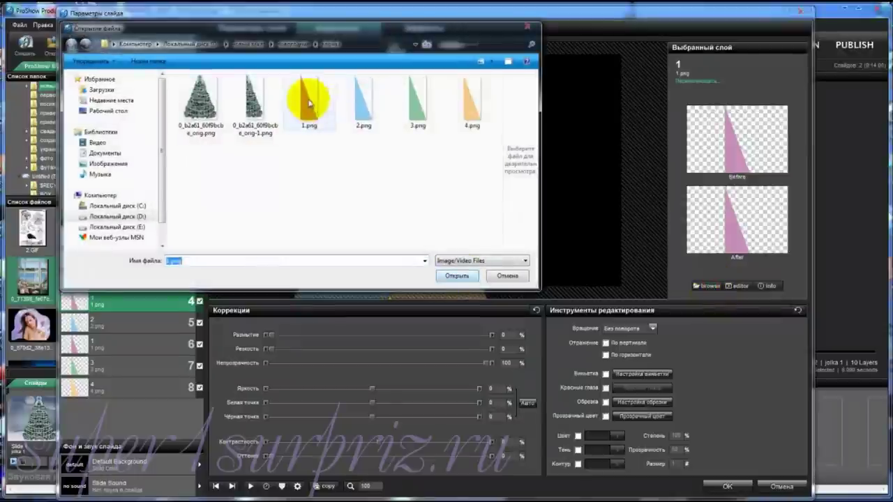
{"action": "left_click", "coordinate": [309, 101]}
{"action": "left_click", "coordinate": [264, 106]}
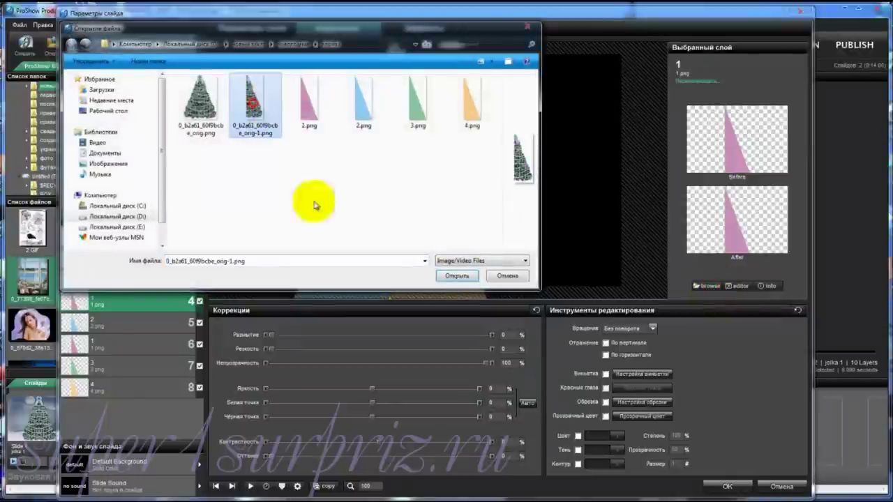
{"action": "left_click", "coordinate": [457, 275]}
- Replace the 2.png image of layer 5 and the 1.png image of layer 6 with 0_b2a61_60f9bcbe_orig-1.png
{"action": "left_click", "coordinate": [108, 326]}
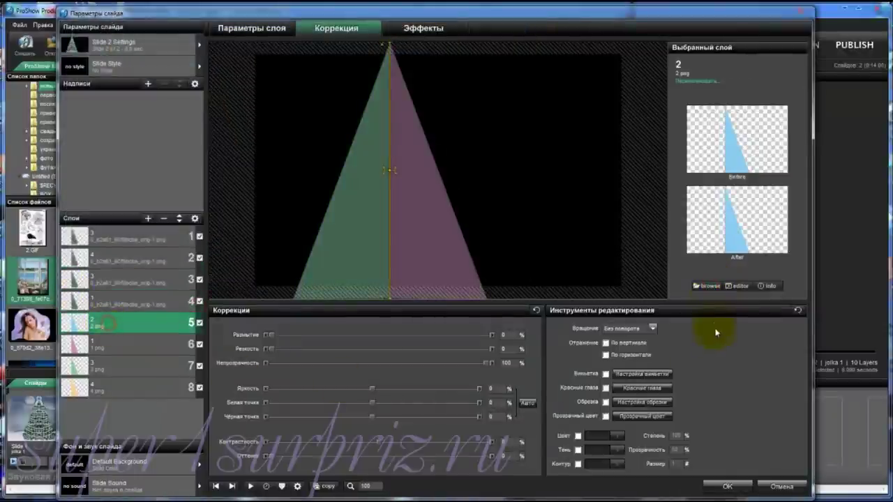
{"action": "left_click", "coordinate": [710, 287]}
{"action": "left_click", "coordinate": [252, 104]}
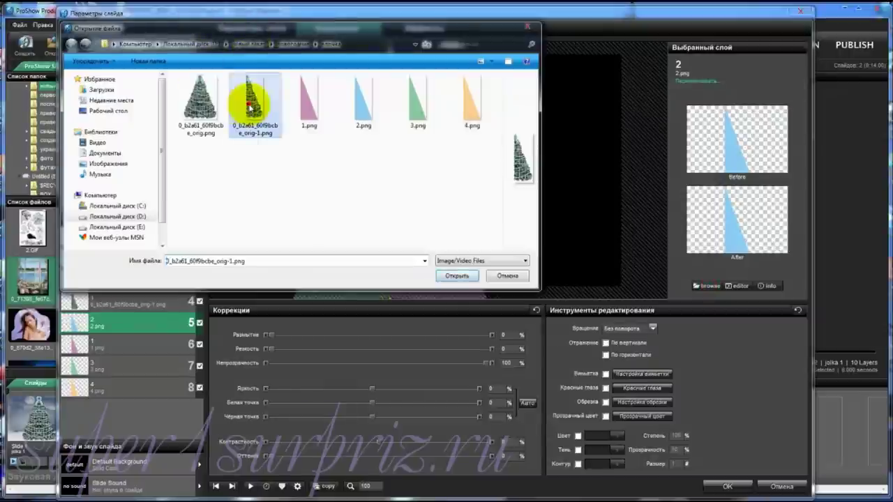
{"action": "left_click", "coordinate": [457, 276]}
{"action": "left_click", "coordinate": [120, 347]}
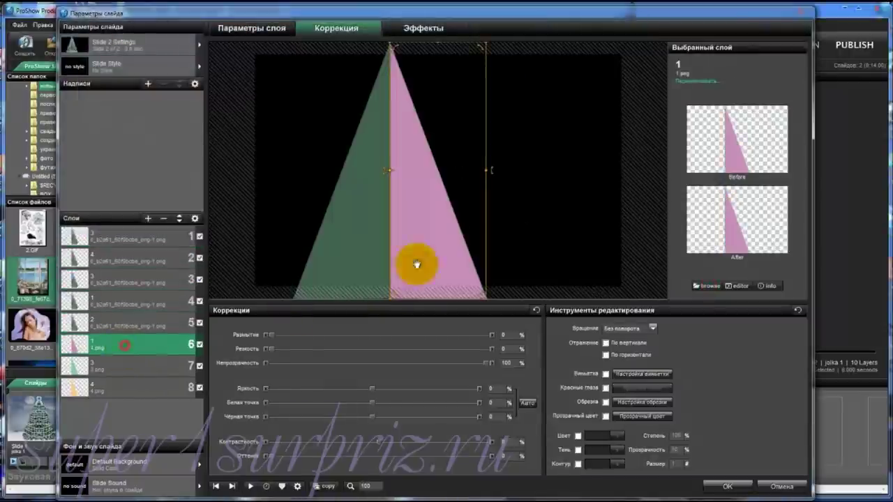
{"action": "left_click", "coordinate": [706, 286]}
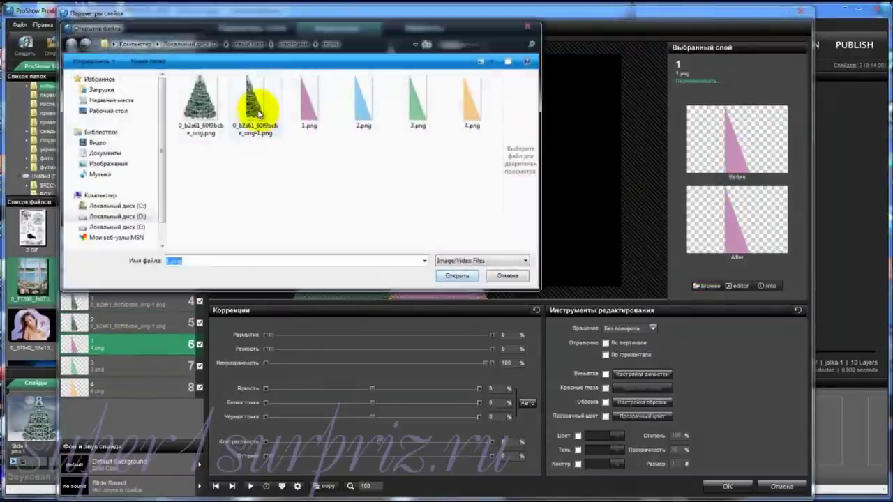
{"action": "left_click", "coordinate": [252, 104]}
{"action": "left_click", "coordinate": [458, 276]}
- Replace the 3.png image of layer 7 with 0_b2a61_60f9bcbe_orig-1.png
{"action": "left_click", "coordinate": [139, 366]}
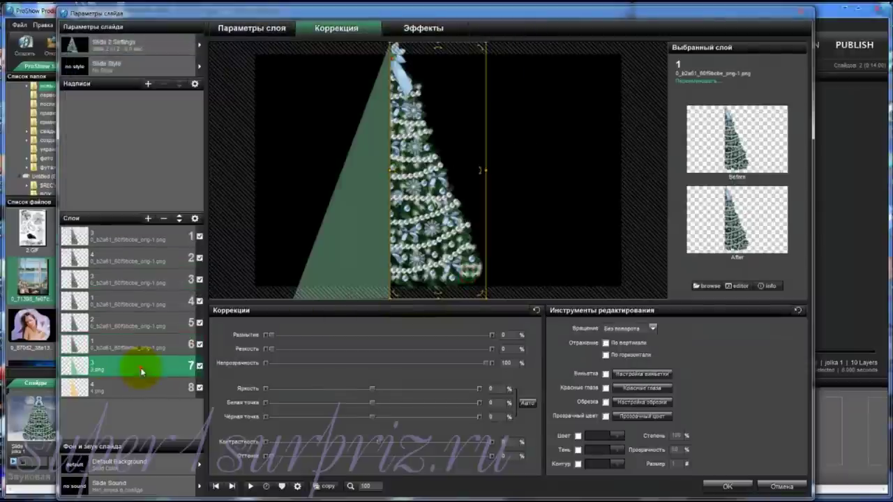
{"action": "left_click", "coordinate": [708, 287]}
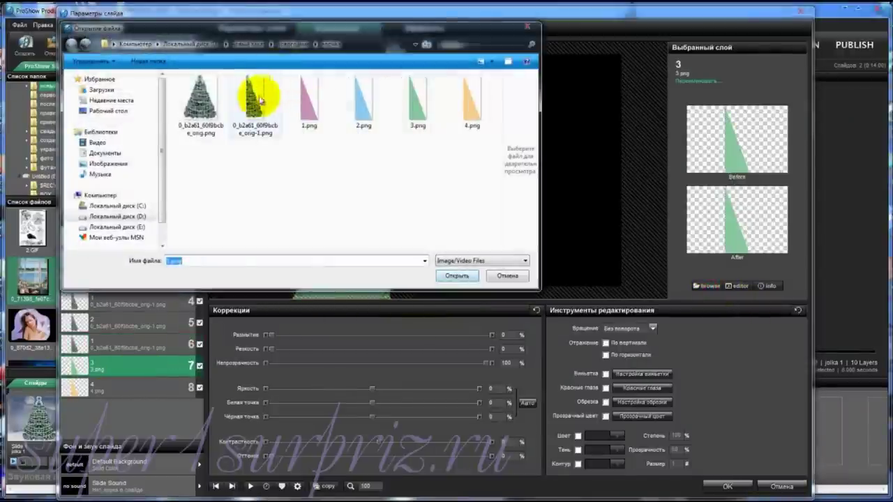
{"action": "left_click", "coordinate": [252, 99]}
{"action": "left_click", "coordinate": [457, 275]}
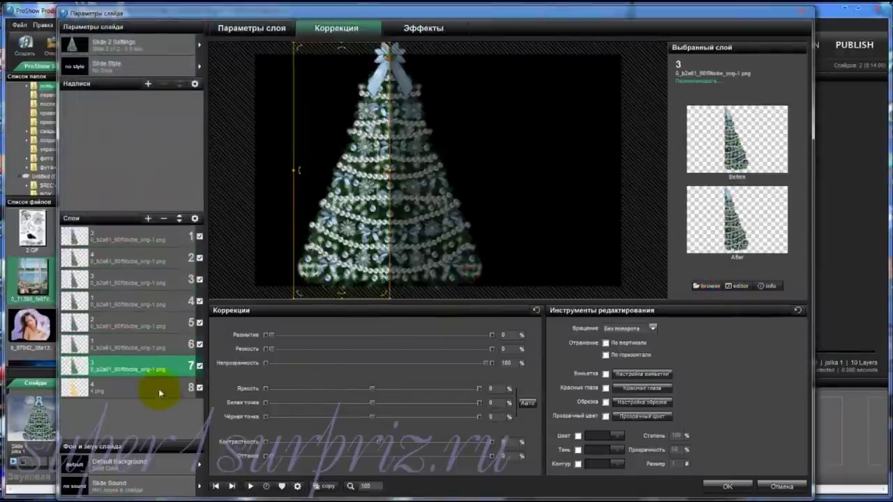
- Replace the 4.png image of layer 8 with 0_b2a61_60f9bcbe_orig-1.png
{"action": "left_click", "coordinate": [159, 388]}
{"action": "left_click", "coordinate": [708, 287]}
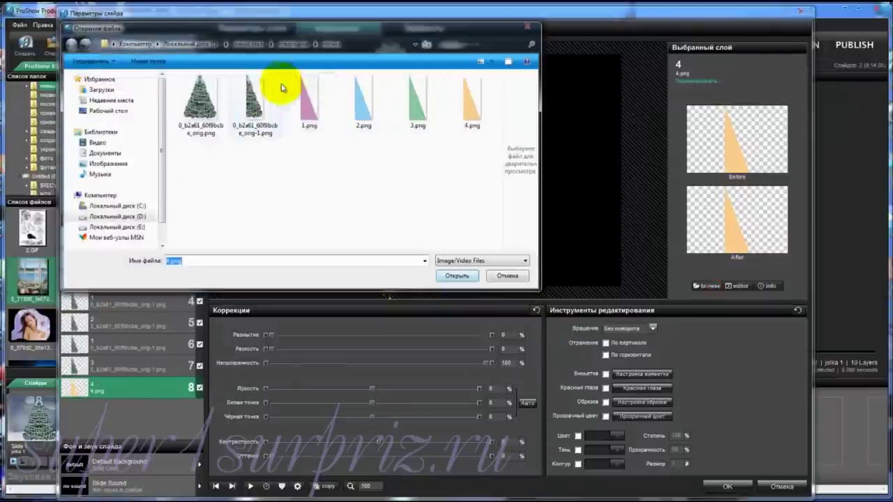
{"action": "left_click", "coordinate": [254, 103]}
{"action": "left_click", "coordinate": [458, 278]}
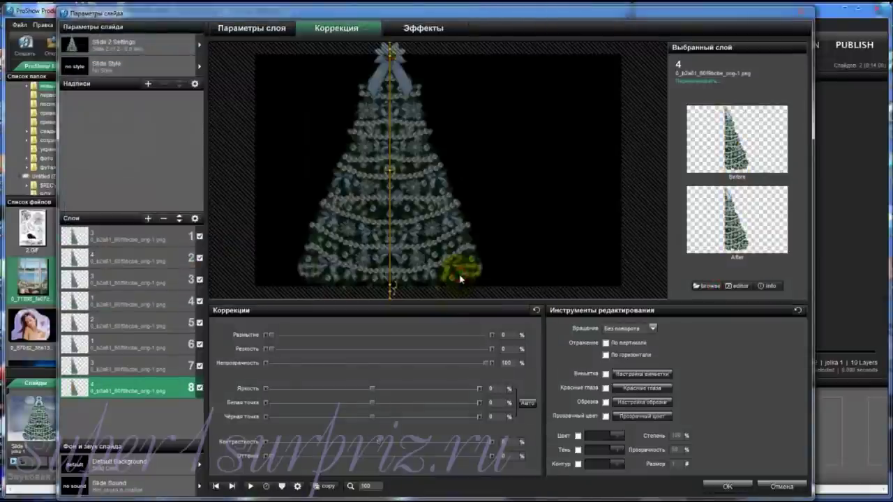
- Preview the rotating tree animation of slide 2, stop playback and apply the slide settings
{"action": "left_click", "coordinate": [251, 487]}
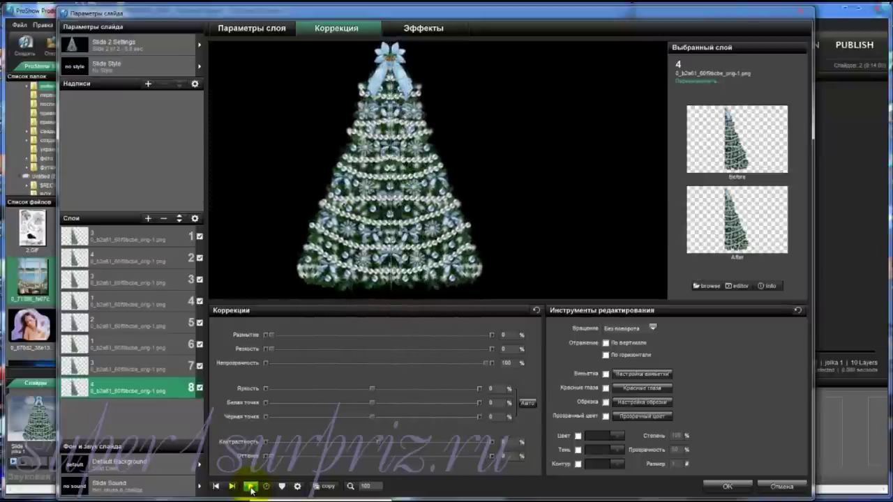
{"action": "left_click", "coordinate": [251, 487]}
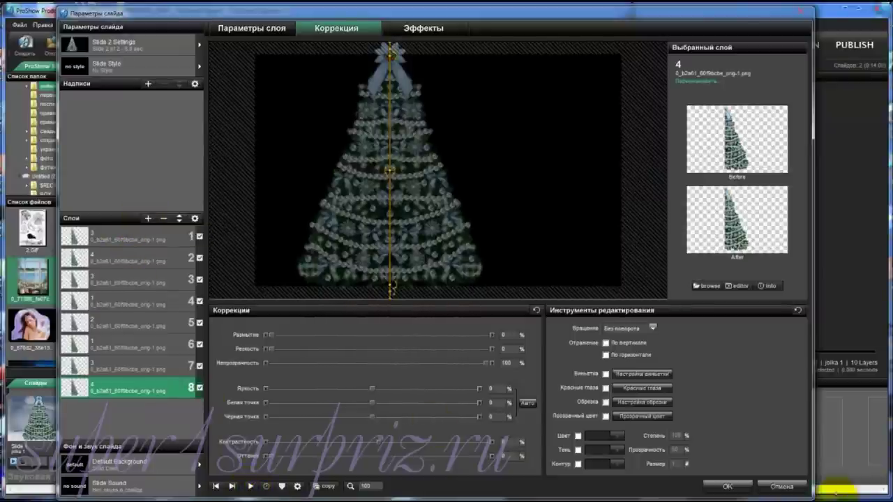
{"action": "left_click", "coordinate": [729, 490]}
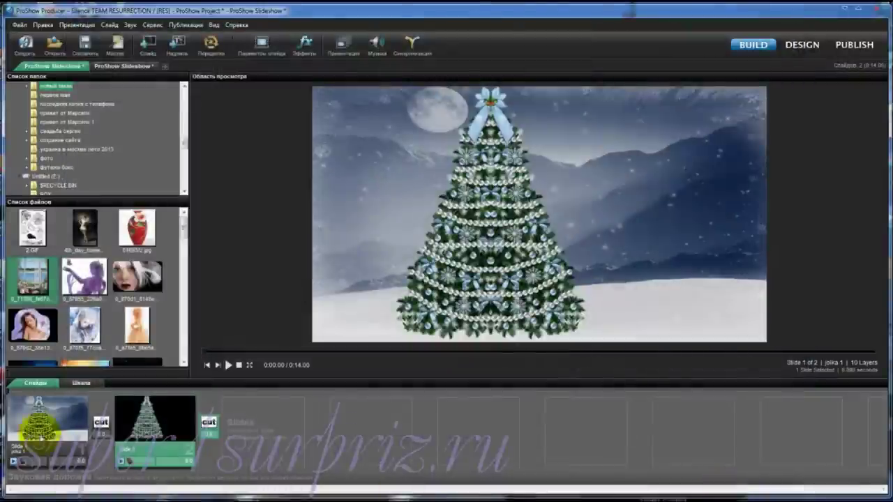
- Select slide 1 and play the slideshow from it to review the rotating tree on both slides
{"action": "left_click", "coordinate": [43, 429]}
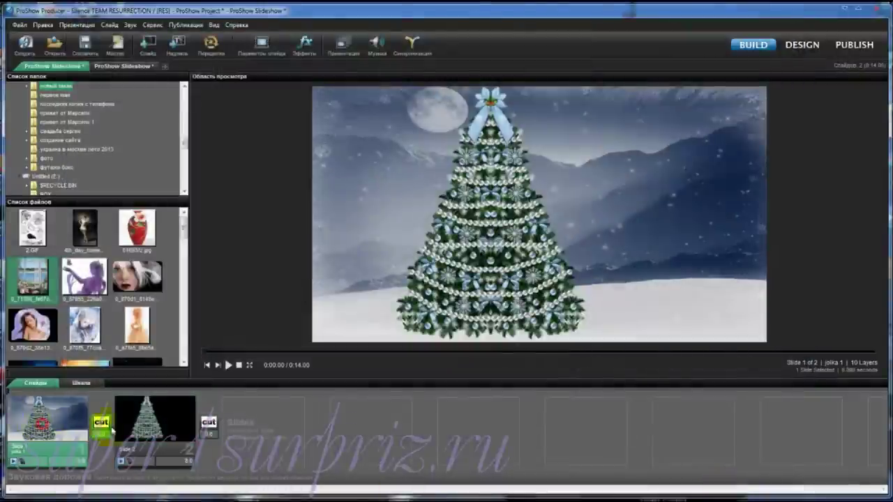
{"action": "left_click", "coordinate": [227, 365]}
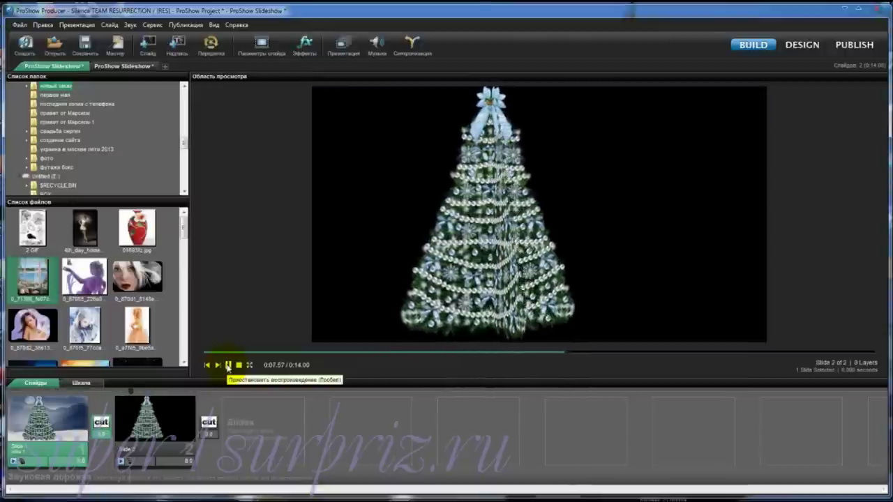
{"action": "left_click", "coordinate": [228, 366]}
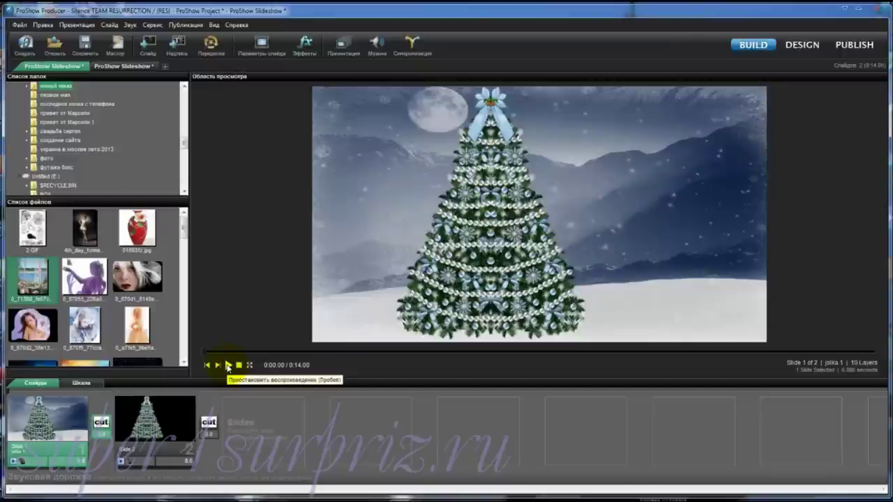
{"action": "left_click", "coordinate": [227, 366]}
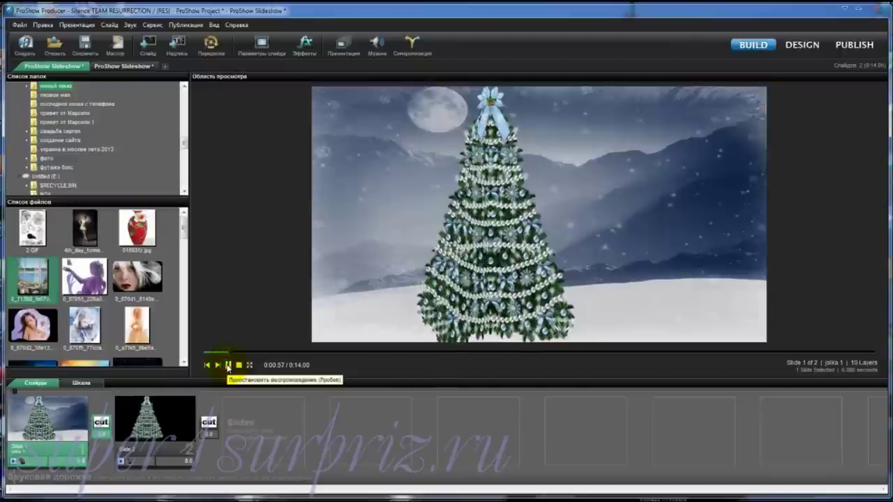